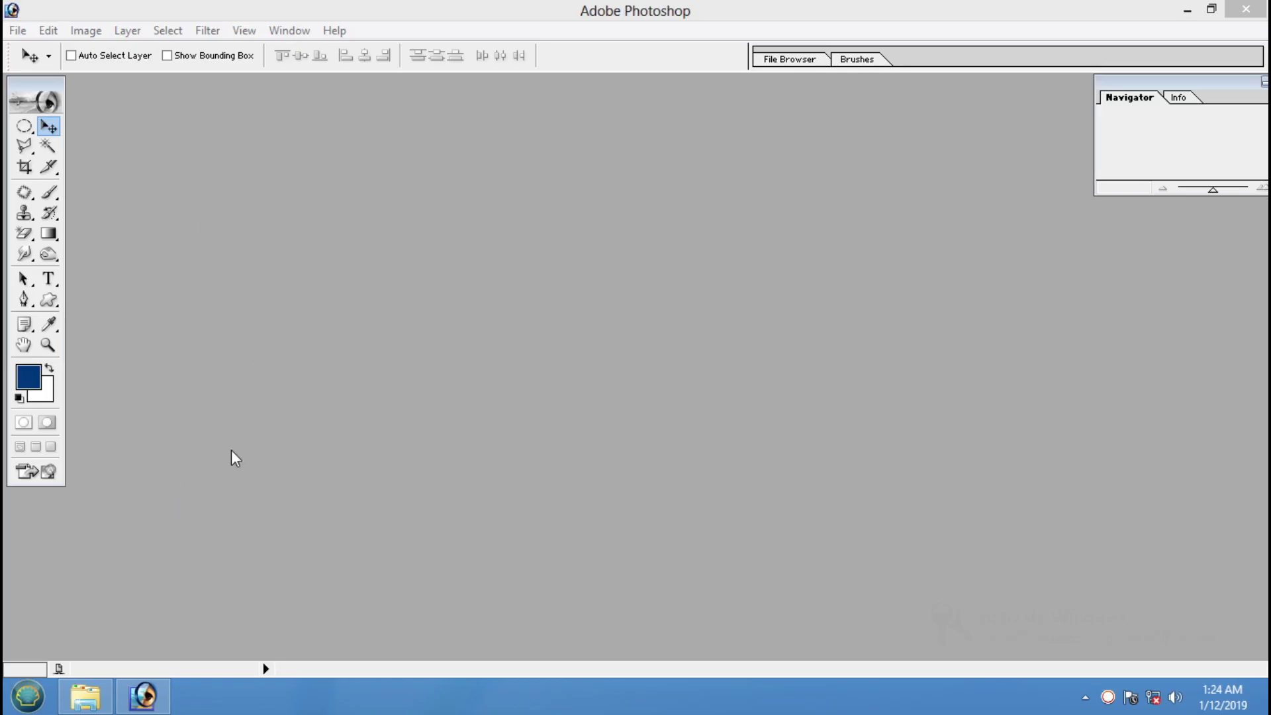
Step: Bring Photoshop forward, then switch to the Removable Disk (D:) folder in File Explorer
left_click(696, 16)
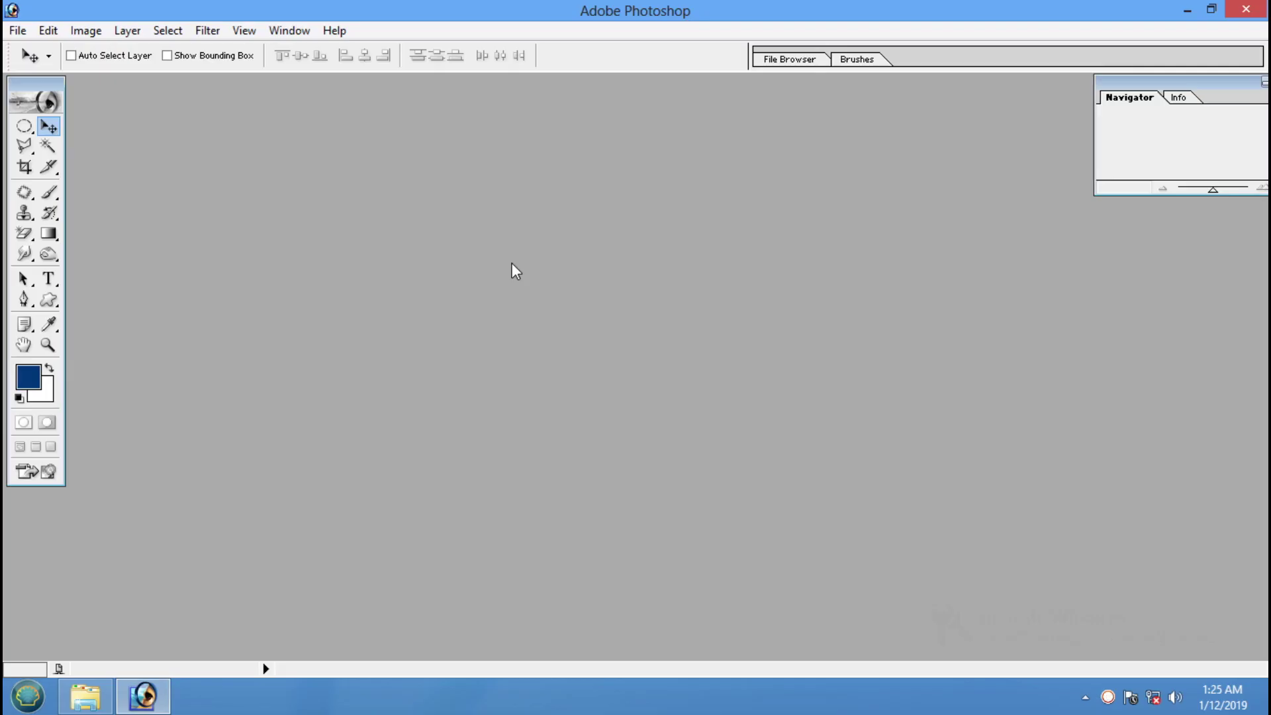
left_click(85, 695)
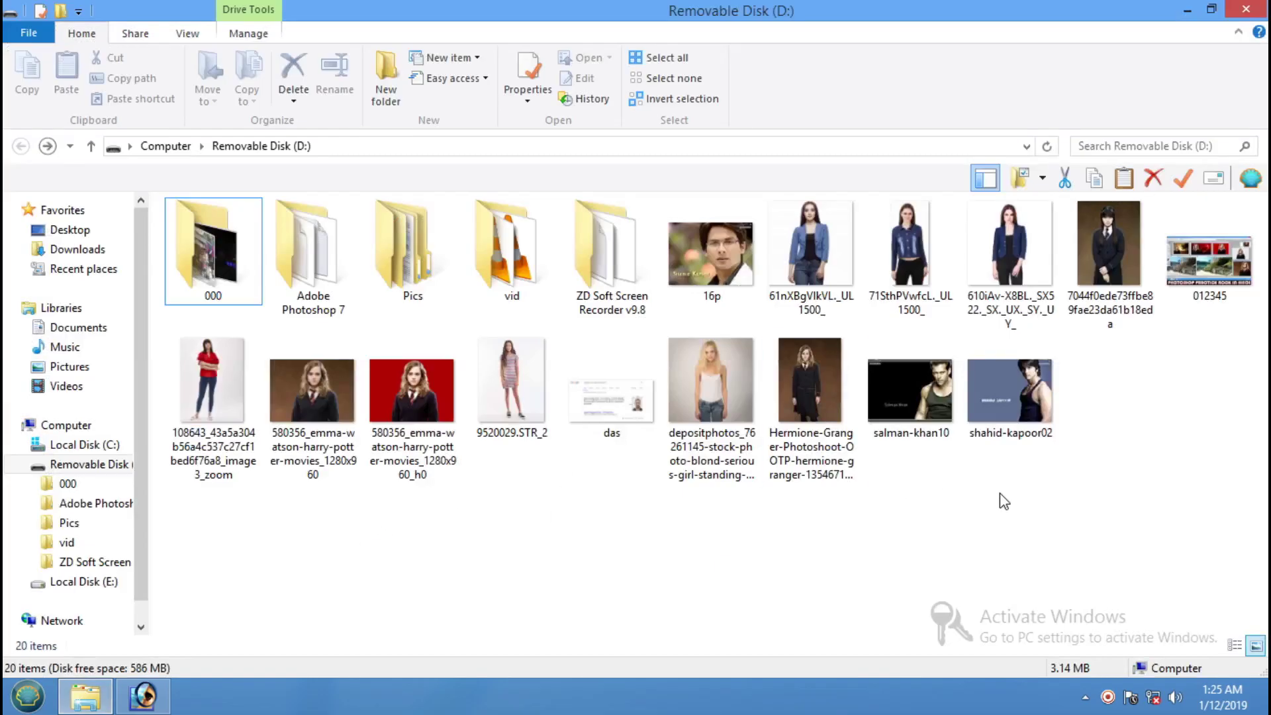
Step: Drag the salman-khan10 photo from drive D: onto Photoshop to open it
left_click(908, 388)
left_click_drag(909, 384, 795, 373)
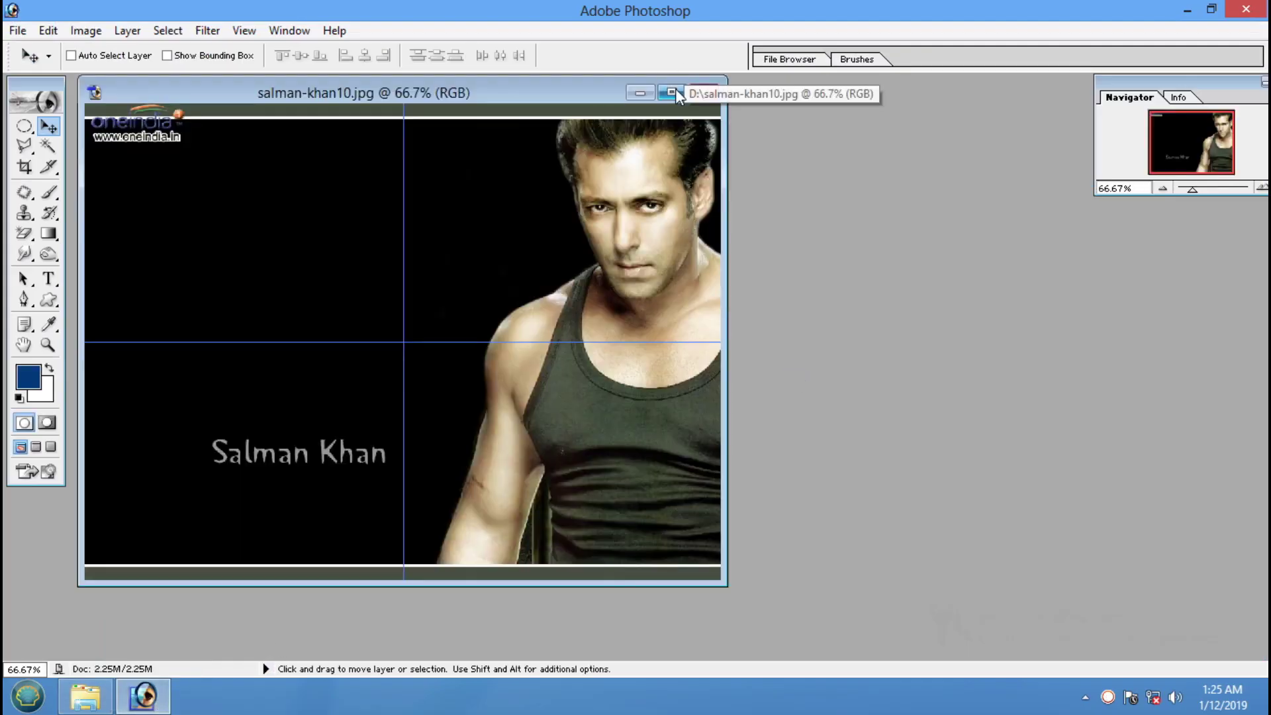
Step: Maximize the salman-khan10 document and remove all guides with View > Clear Guides
left_click(674, 91)
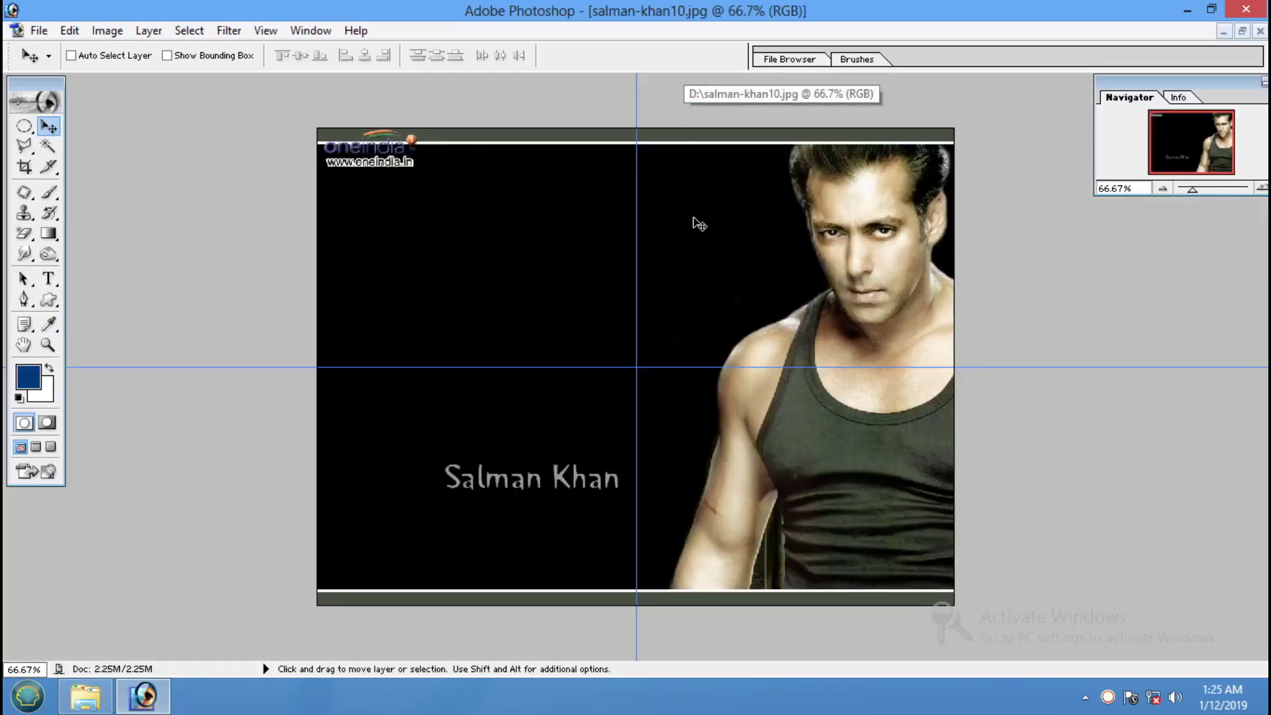
left_click(312, 31)
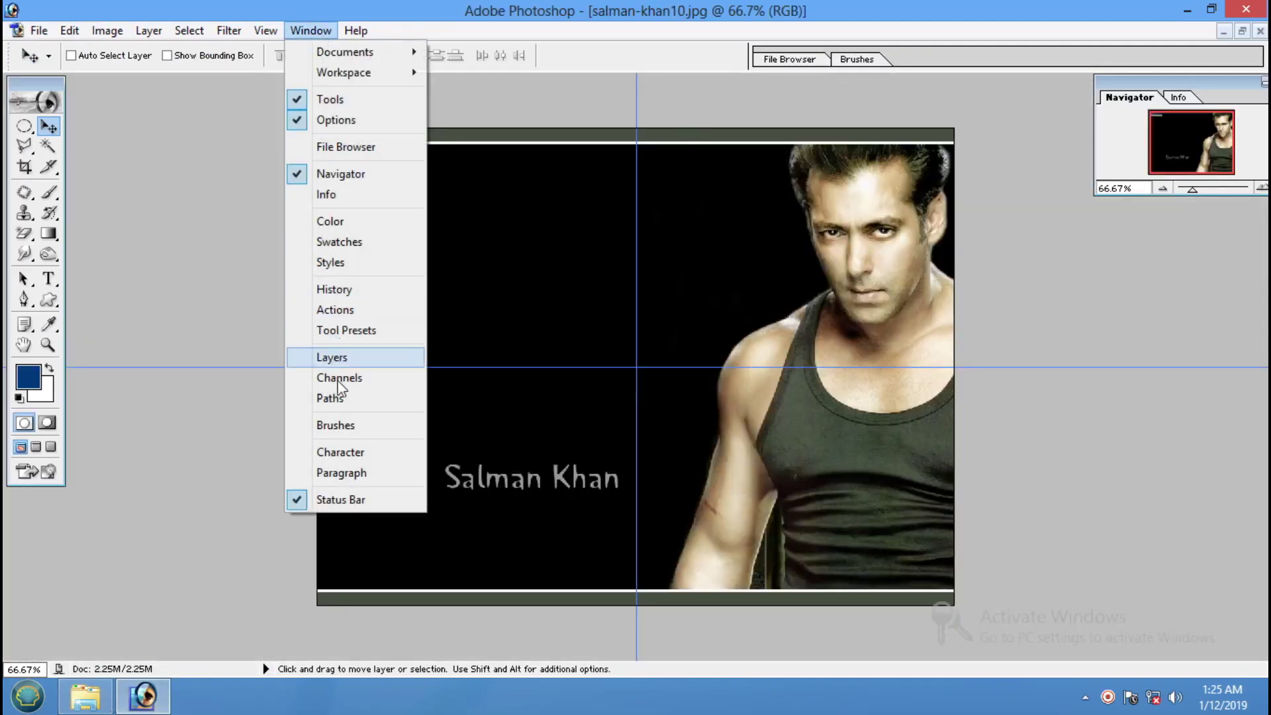
mouse_move(265, 30)
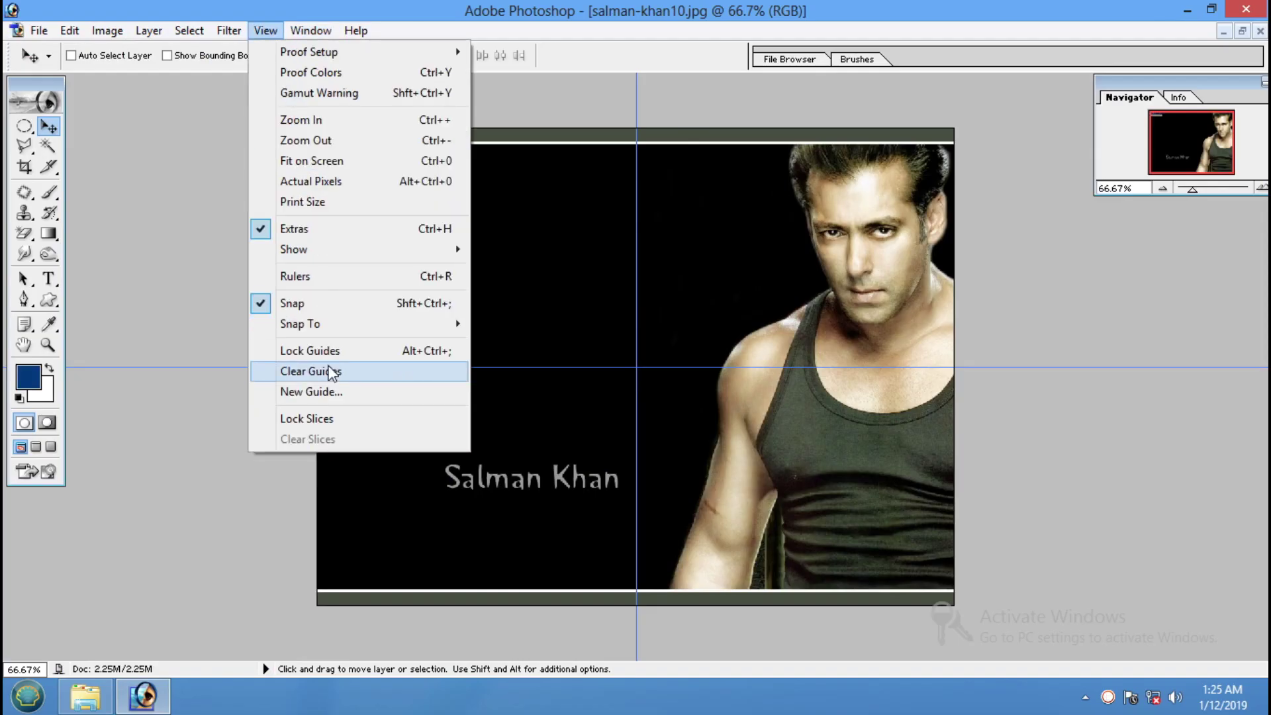
left_click(333, 374)
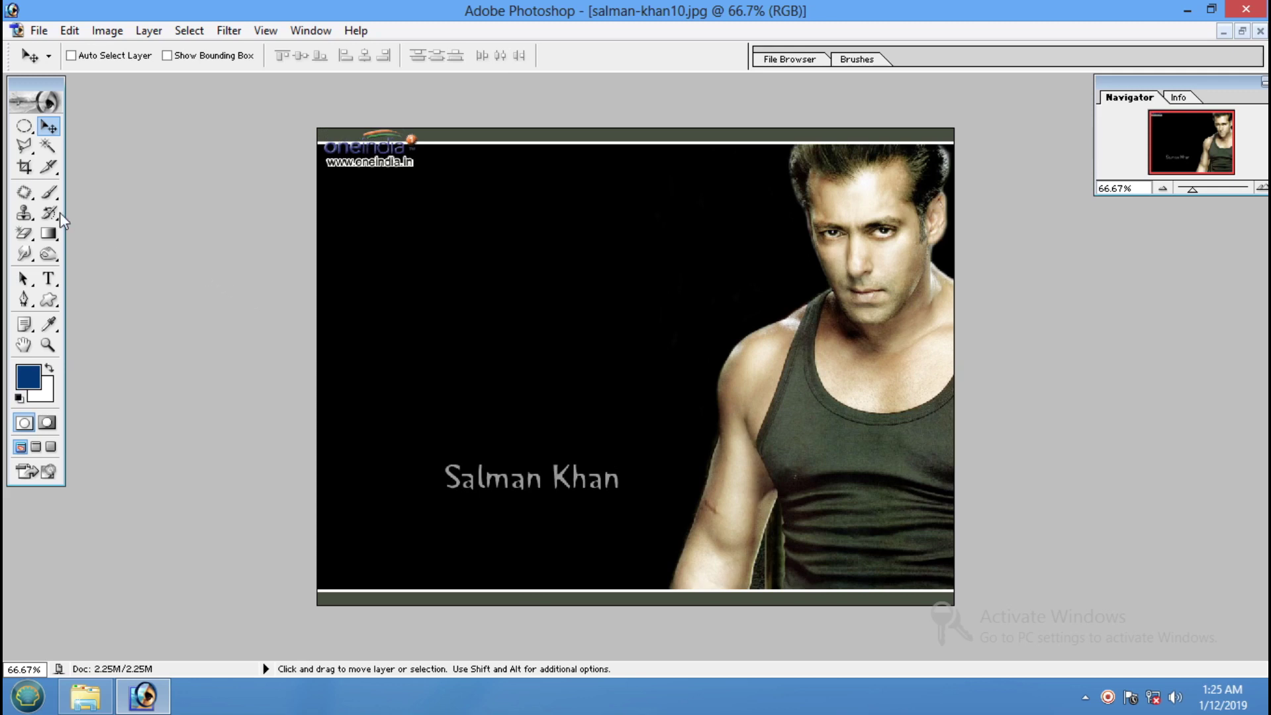
Step: Patch the Salman Khan caption into the black area above, then outline the top-left logo
left_click_drag(25, 192, 90, 219)
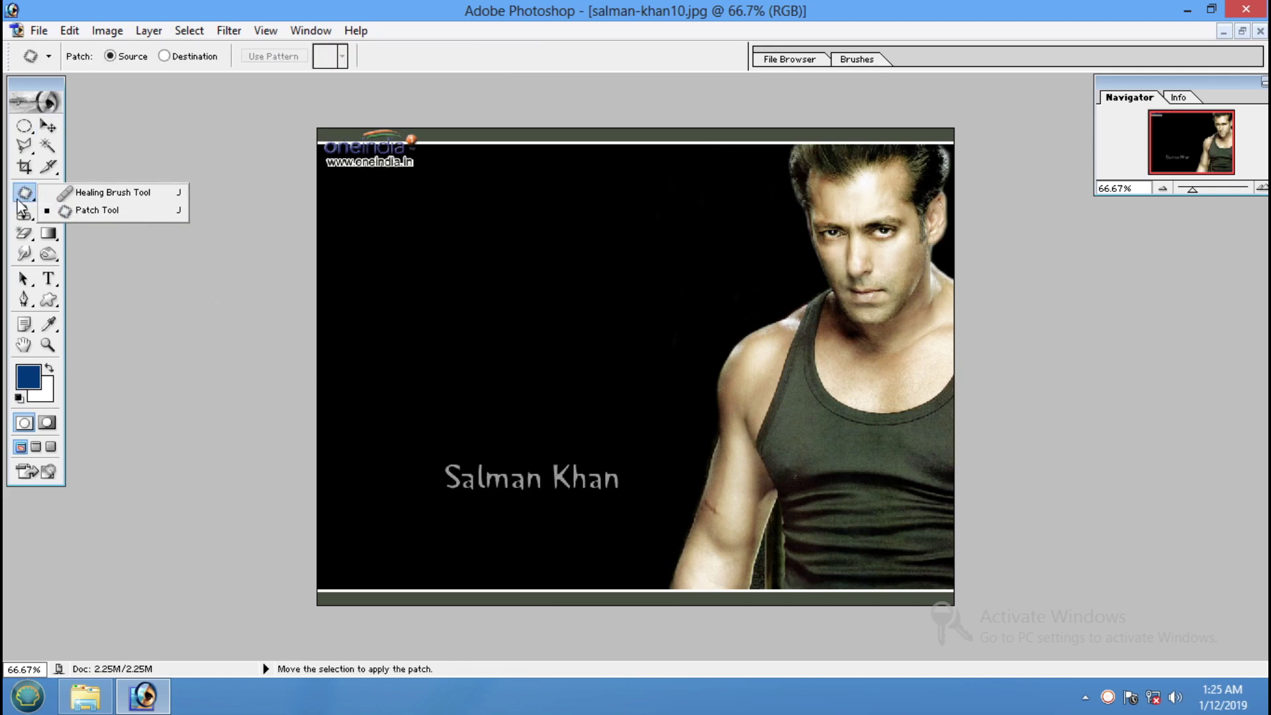
left_click(73, 213)
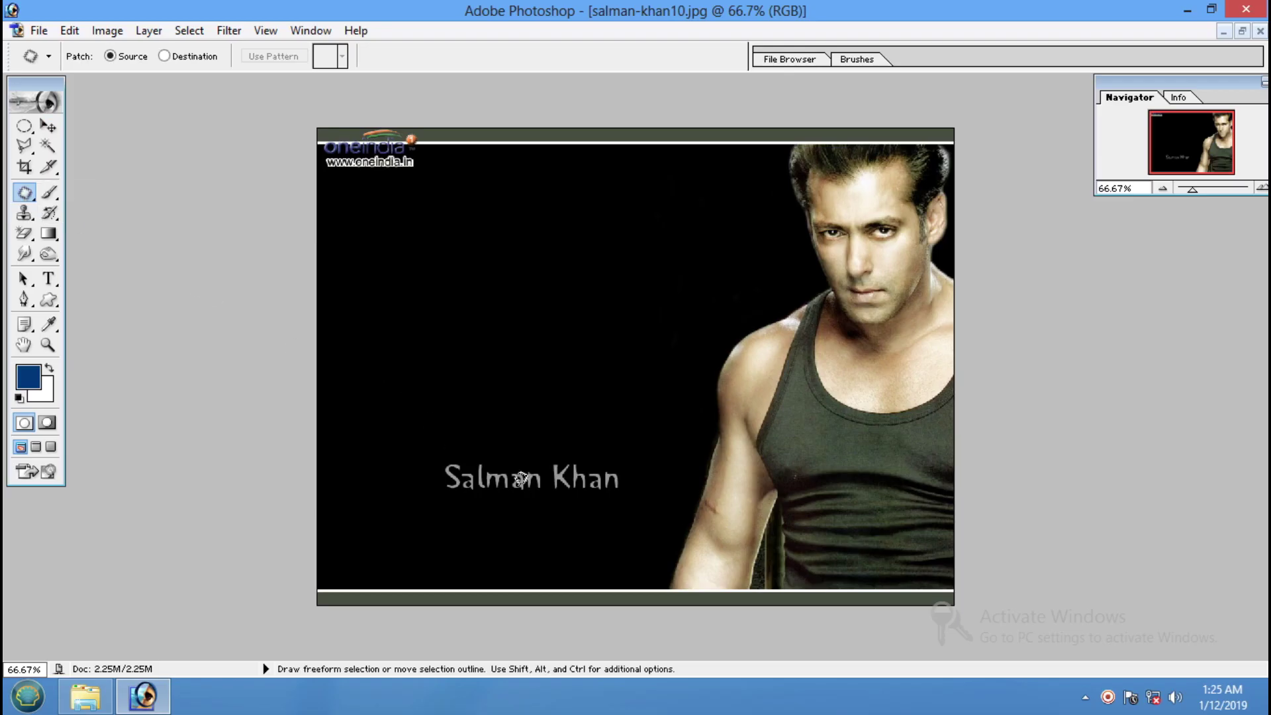
mouse_move(436, 453)
left_mouse_down()
mouse_move(588, 432)
mouse_move(427, 487)
mouse_move(447, 447)
left_mouse_up()
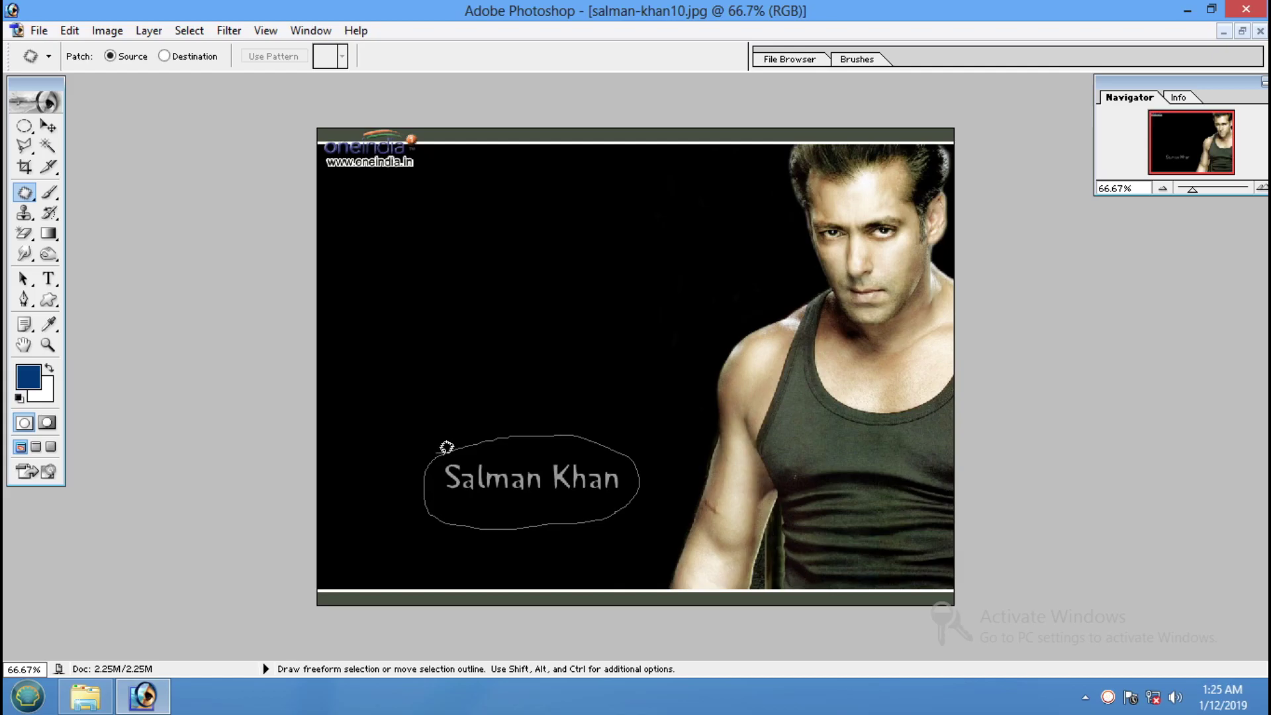
left_click_drag(447, 447, 443, 446)
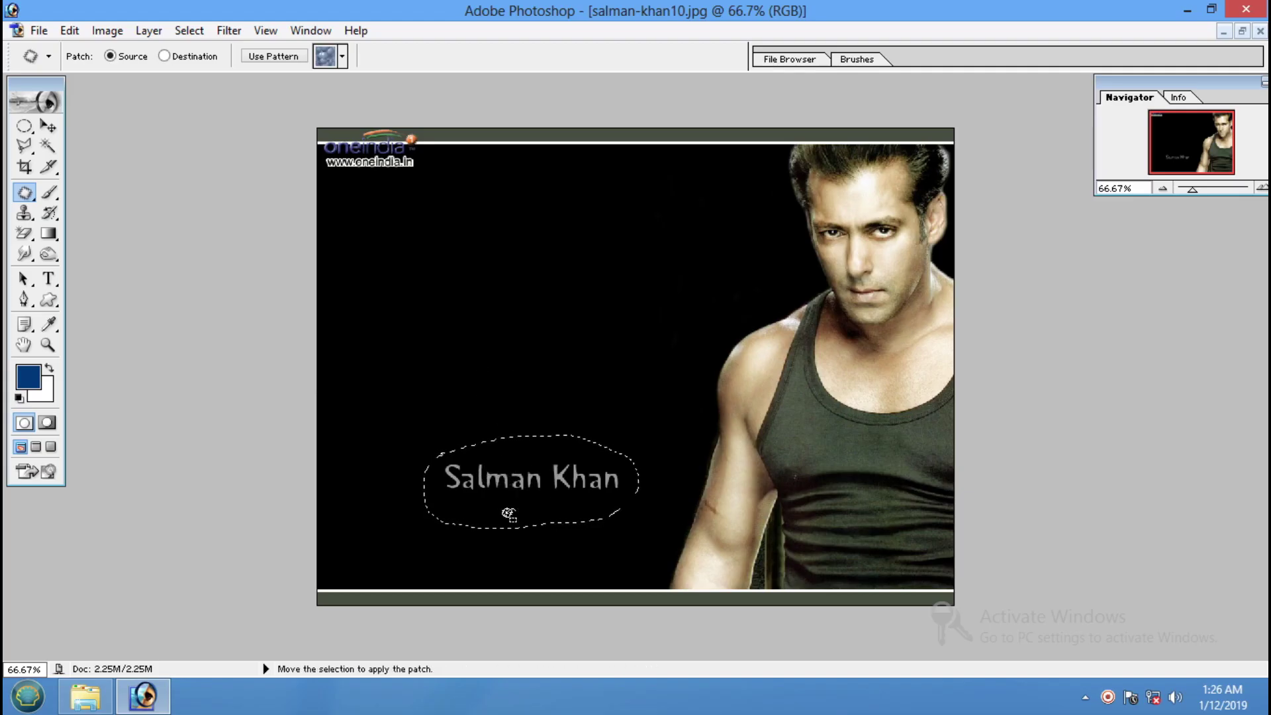
left_click_drag(520, 498, 508, 332)
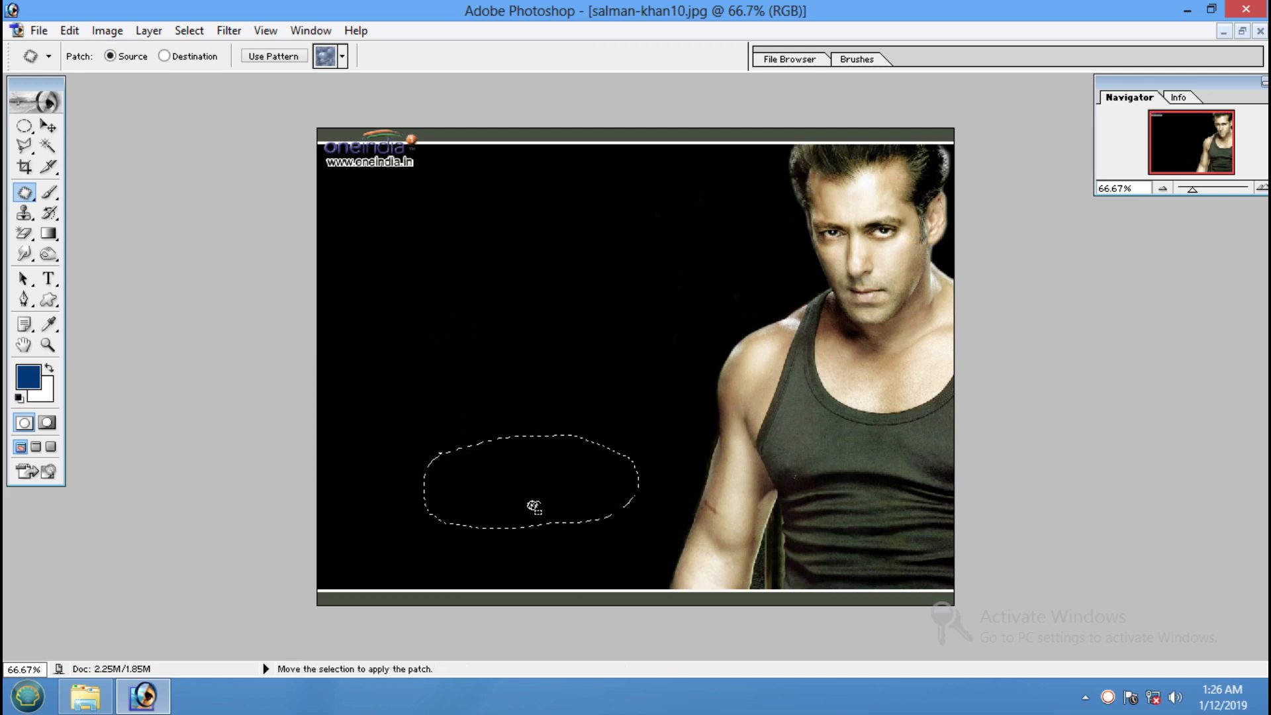
left_click(563, 411)
mouse_move(443, 194)
left_mouse_down()
mouse_move(303, 165)
mouse_move(469, 193)
mouse_move(443, 192)
mouse_move(455, 175)
mouse_move(594, 174)
left_mouse_up()
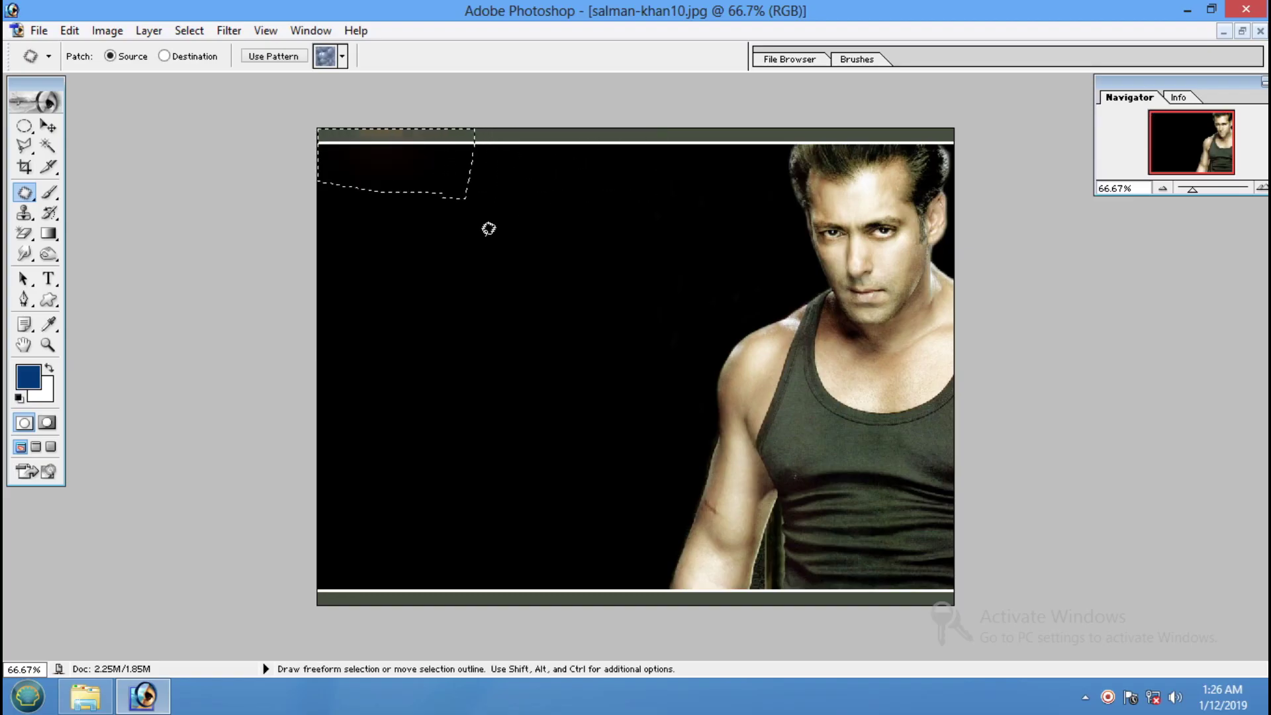
Step: Try patching the top-left logo area and clear the selection
left_click(423, 238)
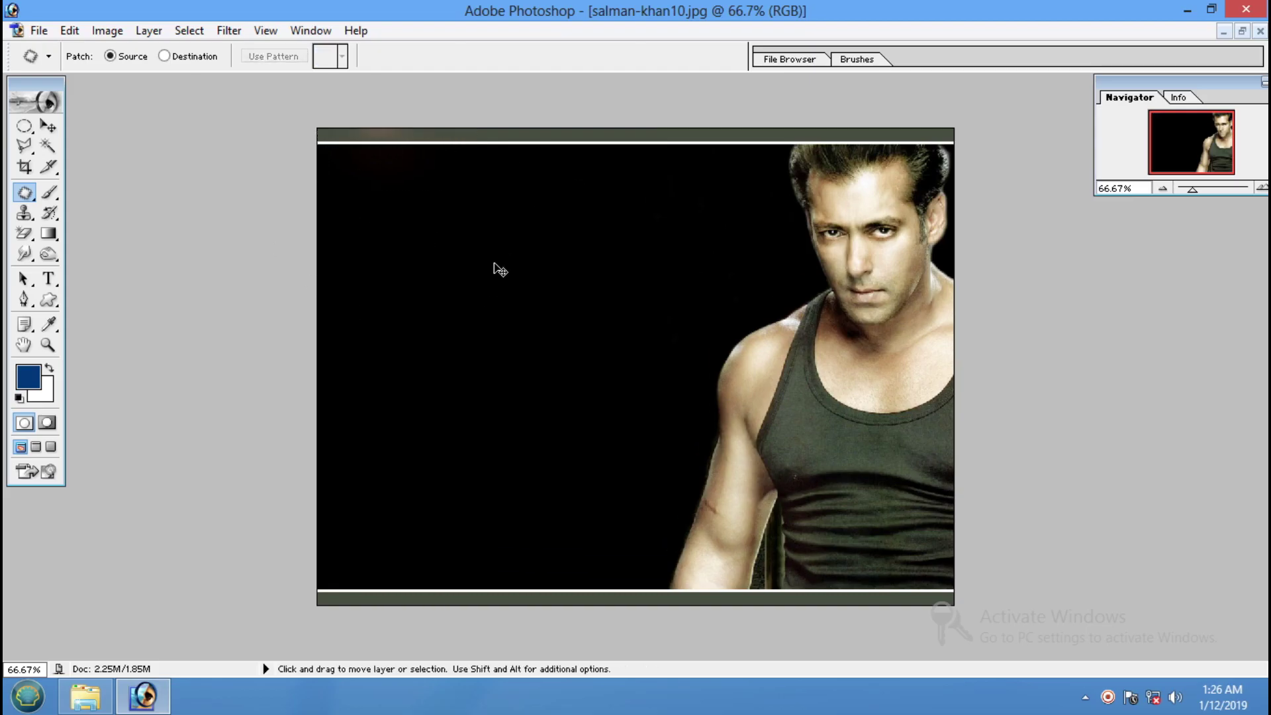
left_click_drag(470, 197, 424, 192)
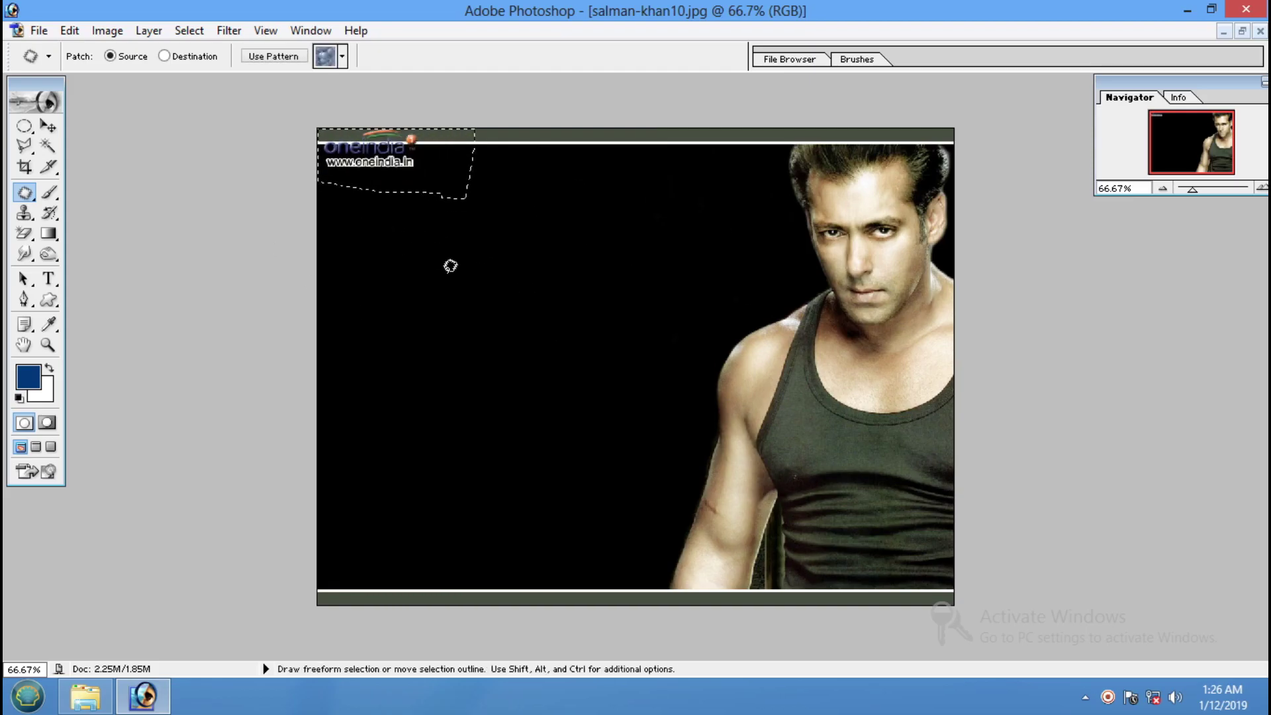
left_click(448, 264)
Step: Cover the oneindia logo with a copied strip of black background using the Rectangular Marquee
left_click(24, 129)
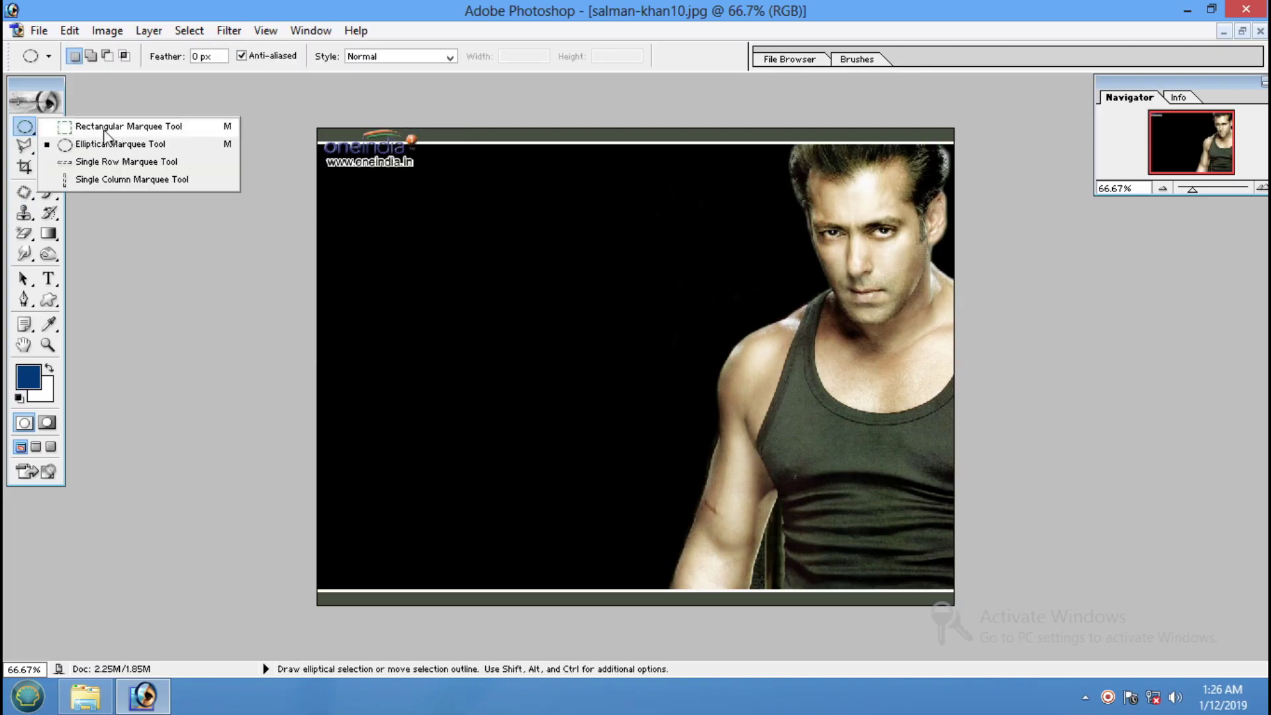
left_click(166, 127)
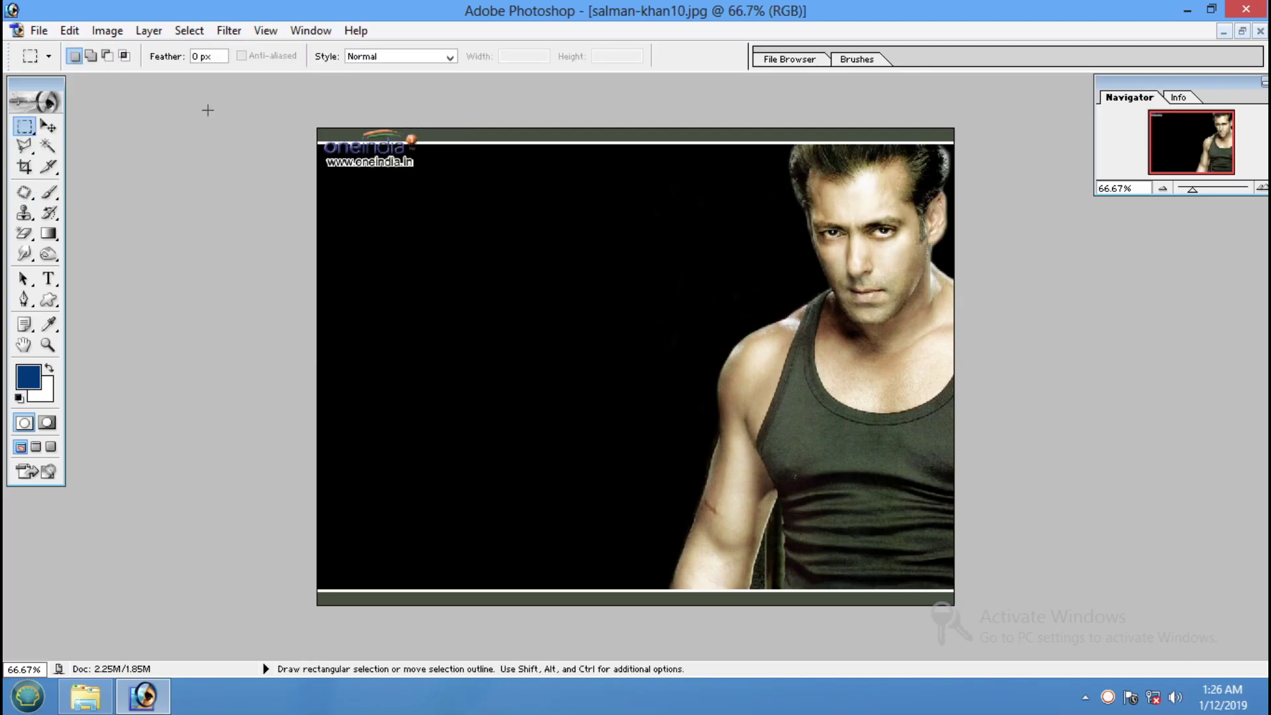
left_click_drag(376, 173, 468, 213)
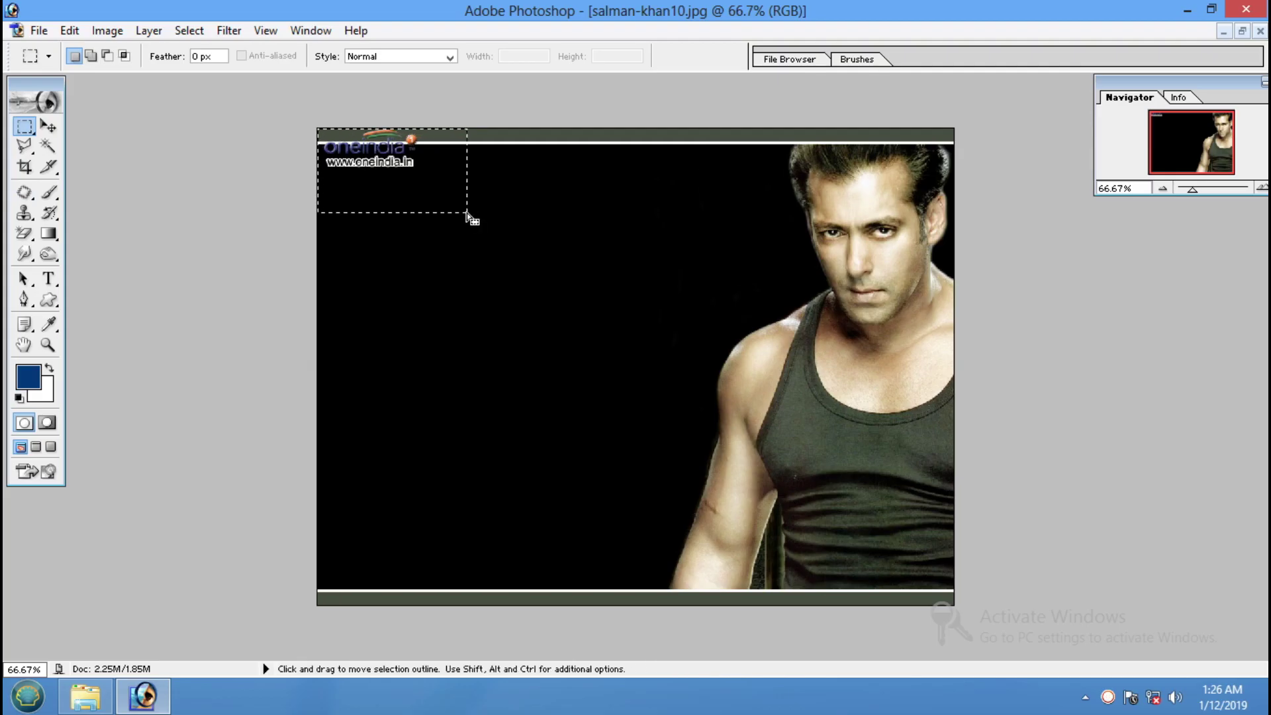
left_click(563, 173)
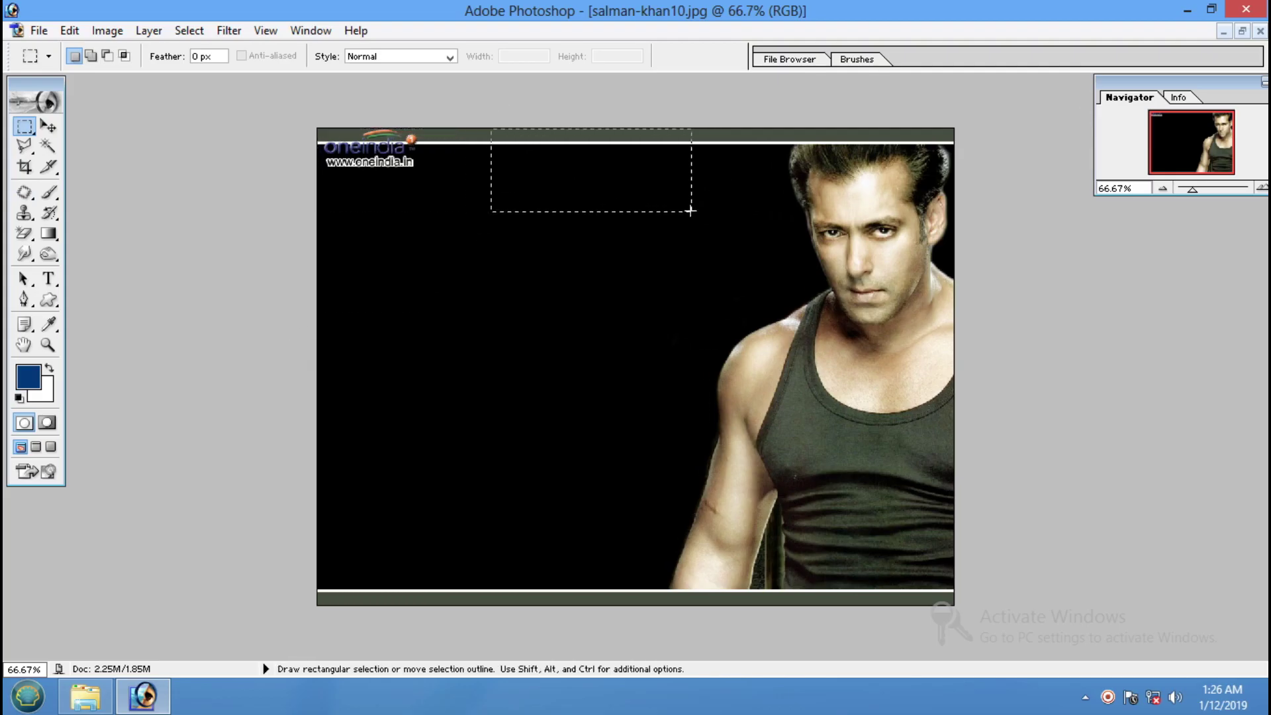
left_click_drag(522, 148, 691, 210)
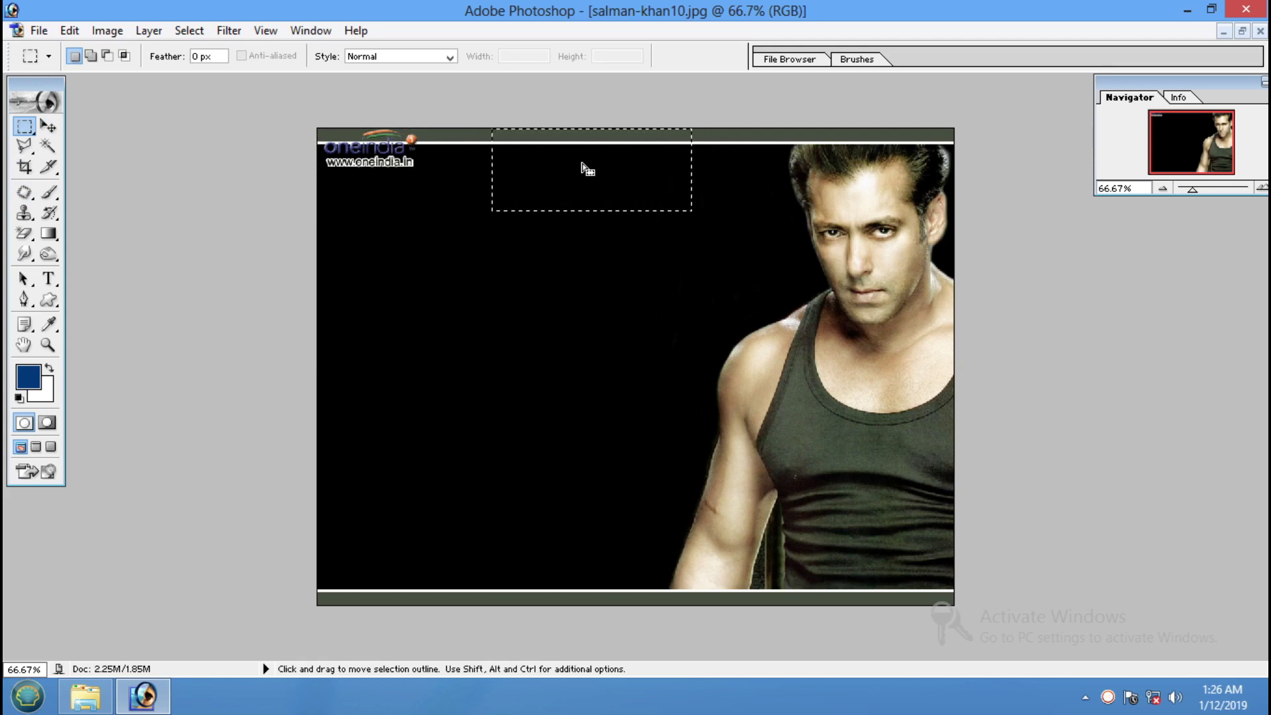
left_click_drag(582, 168, 415, 171)
left_click(513, 225)
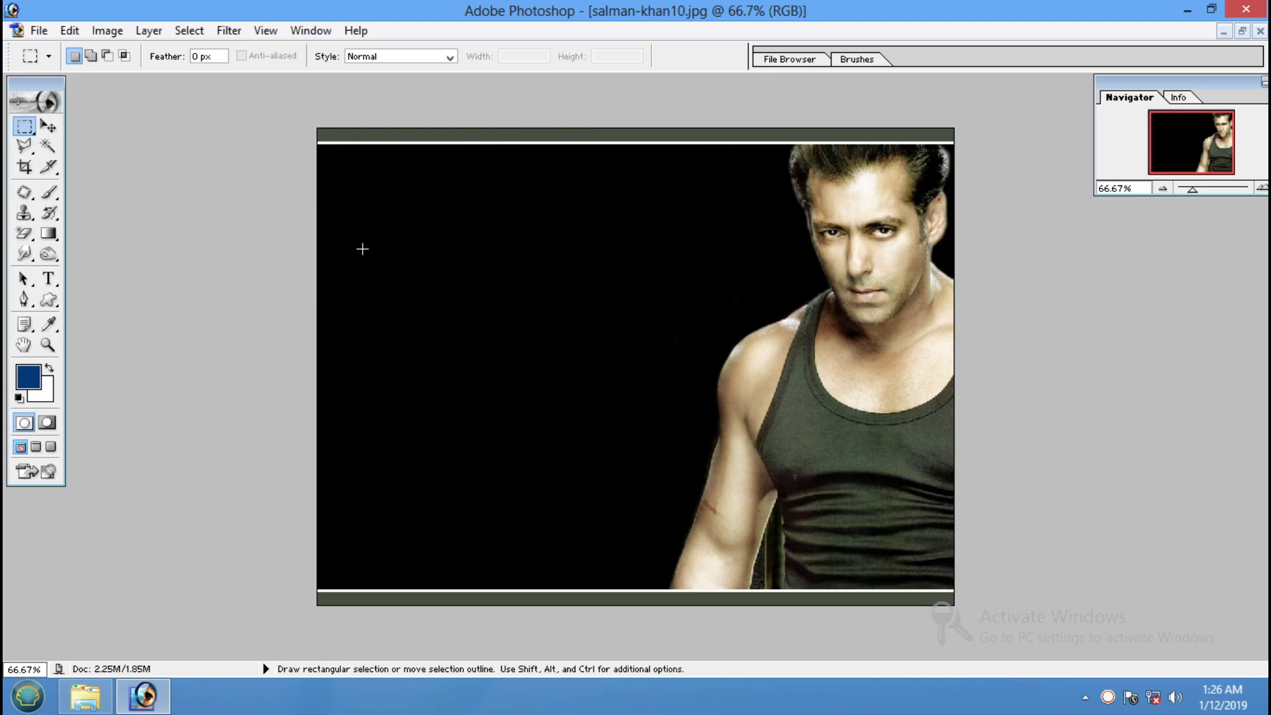
Step: Save the retouched image as JPEG named salman-khan100 with default quality
left_click(38, 31)
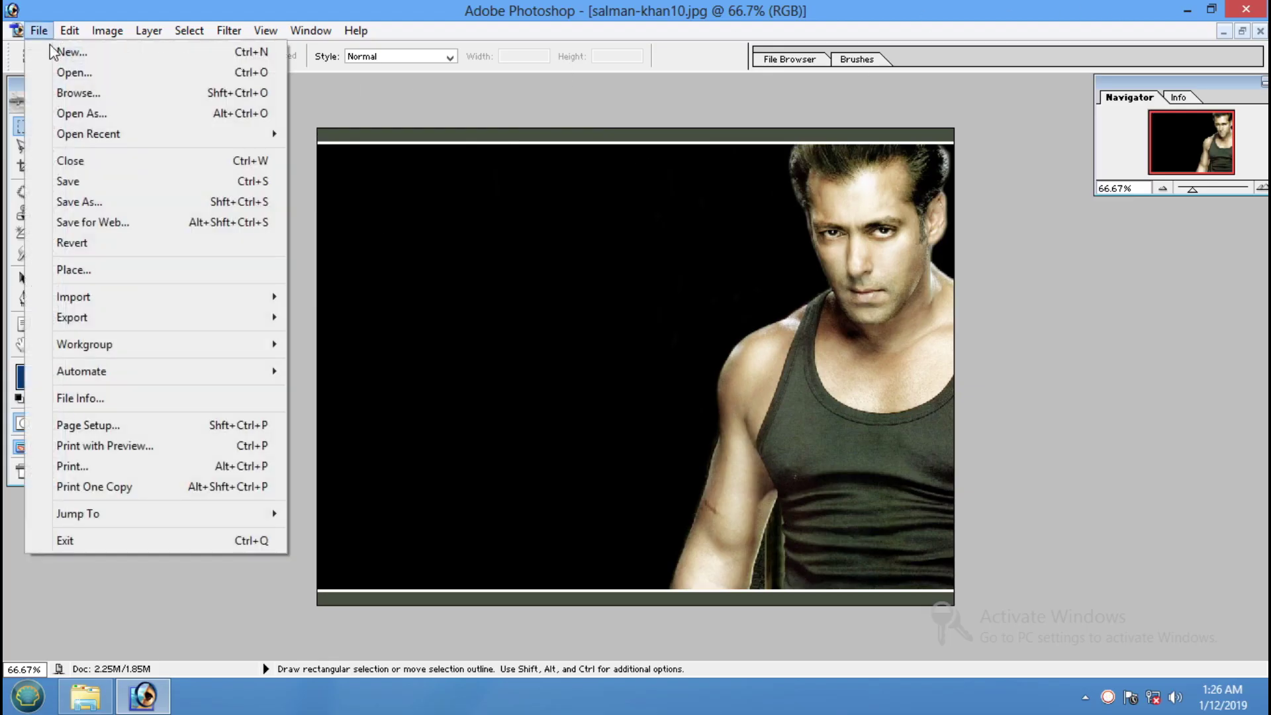
left_click(100, 200)
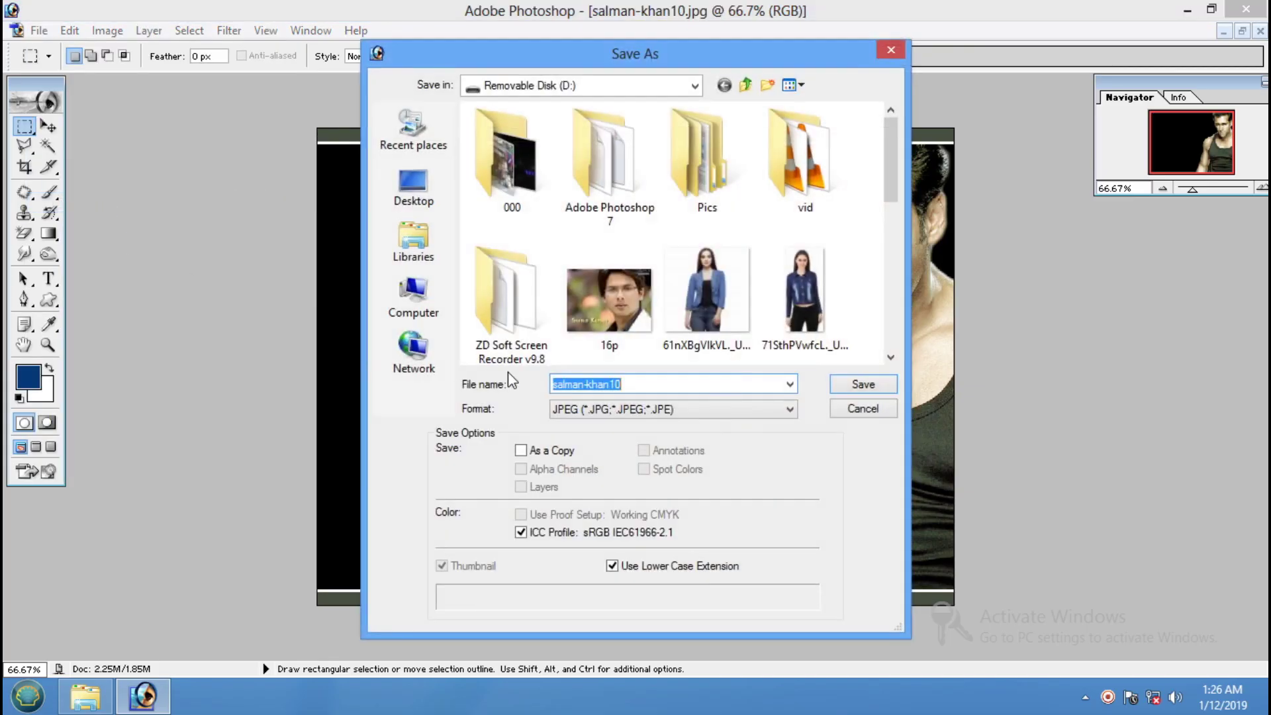
left_click(626, 383)
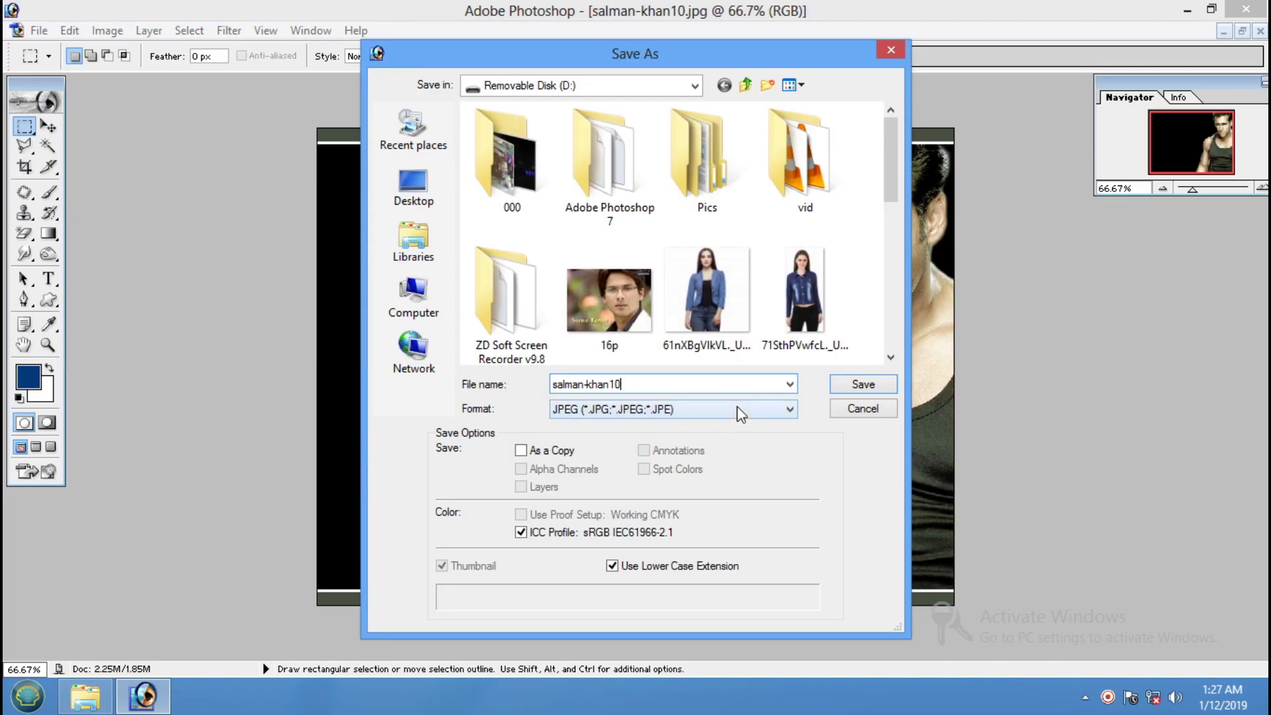
type("0")
left_click(868, 382)
key("Return")
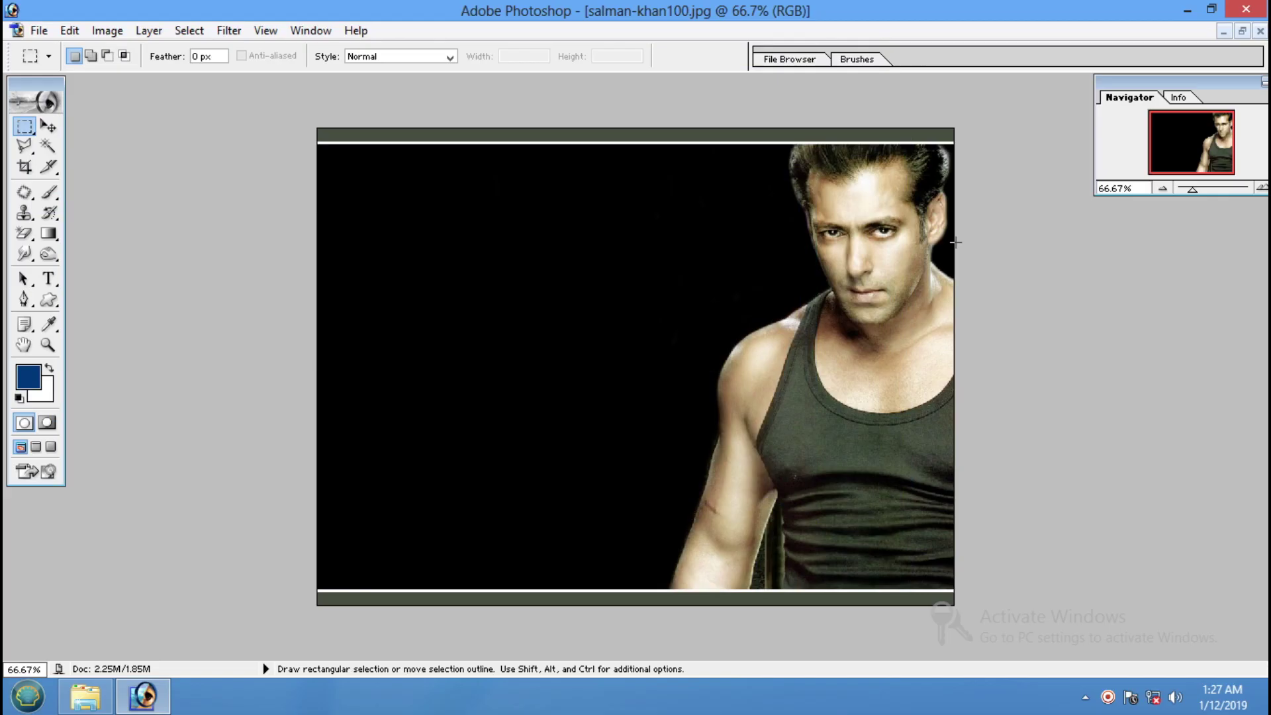
Step: Open the original salman-khan10, clear its guides, and place it beside the retouched copy
left_click(1242, 31)
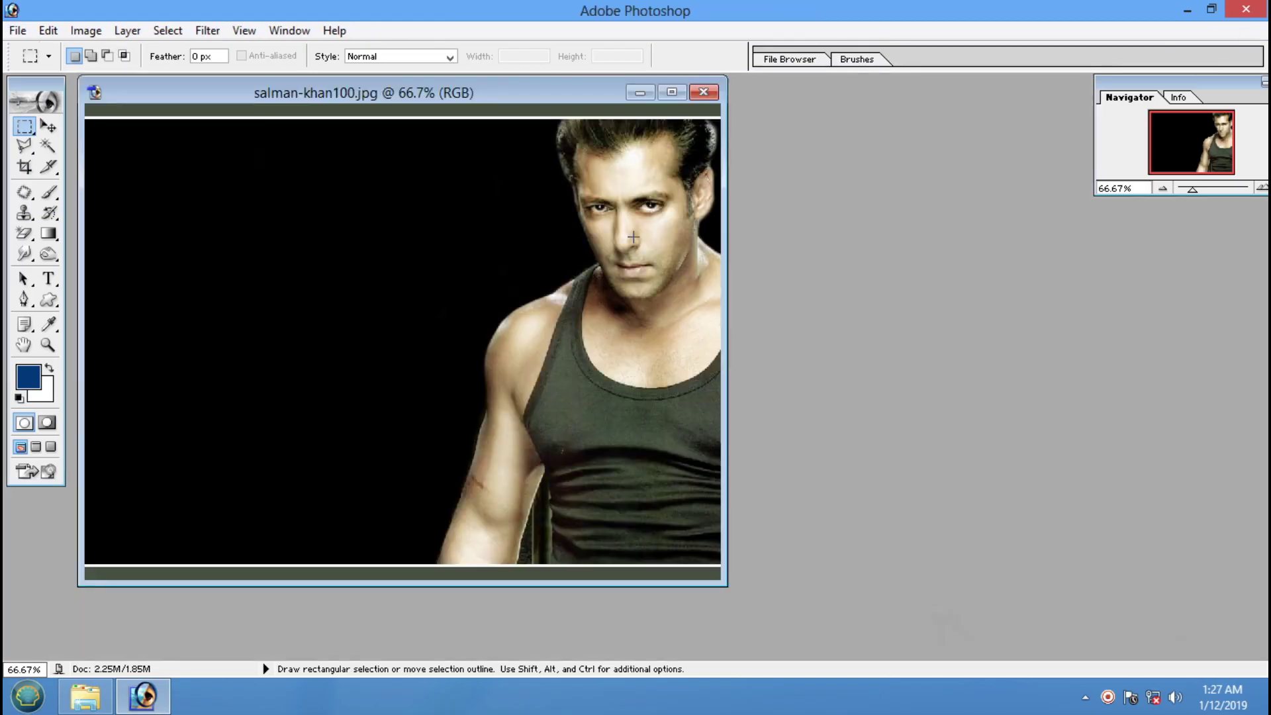
left_click(85, 695)
mouse_move(911, 391)
left_mouse_down()
mouse_move(192, 693)
mouse_move(1031, 371)
left_mouse_up()
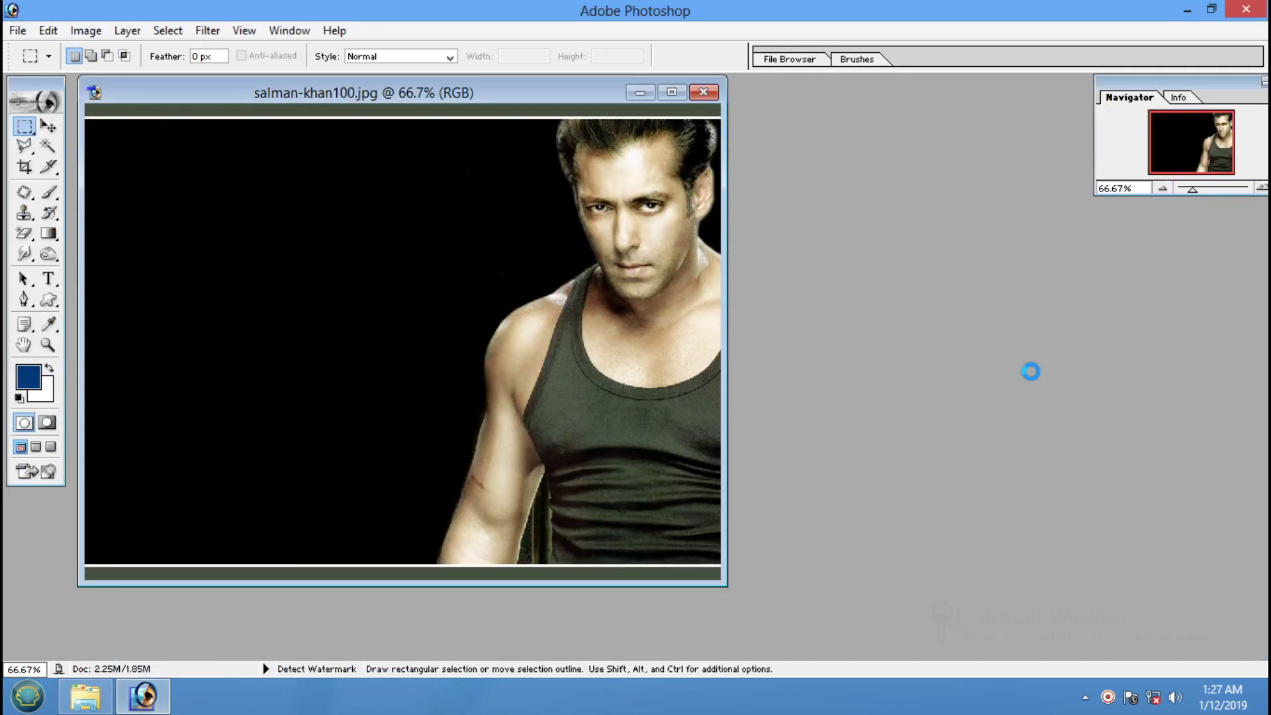
left_click_drag(466, 101, 1009, 110)
left_click(244, 31)
left_click(291, 370)
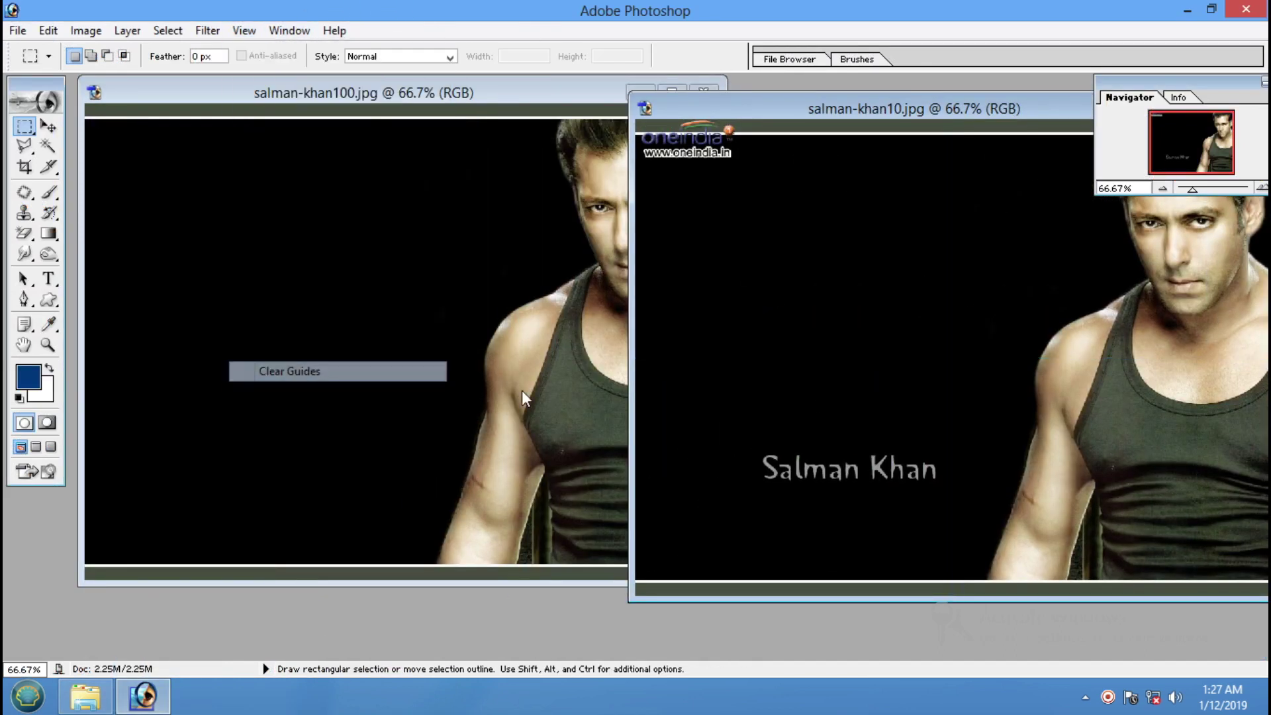
mouse_move(836, 115)
left_mouse_down()
mouse_move(690, 266)
mouse_move(753, 180)
left_mouse_up()
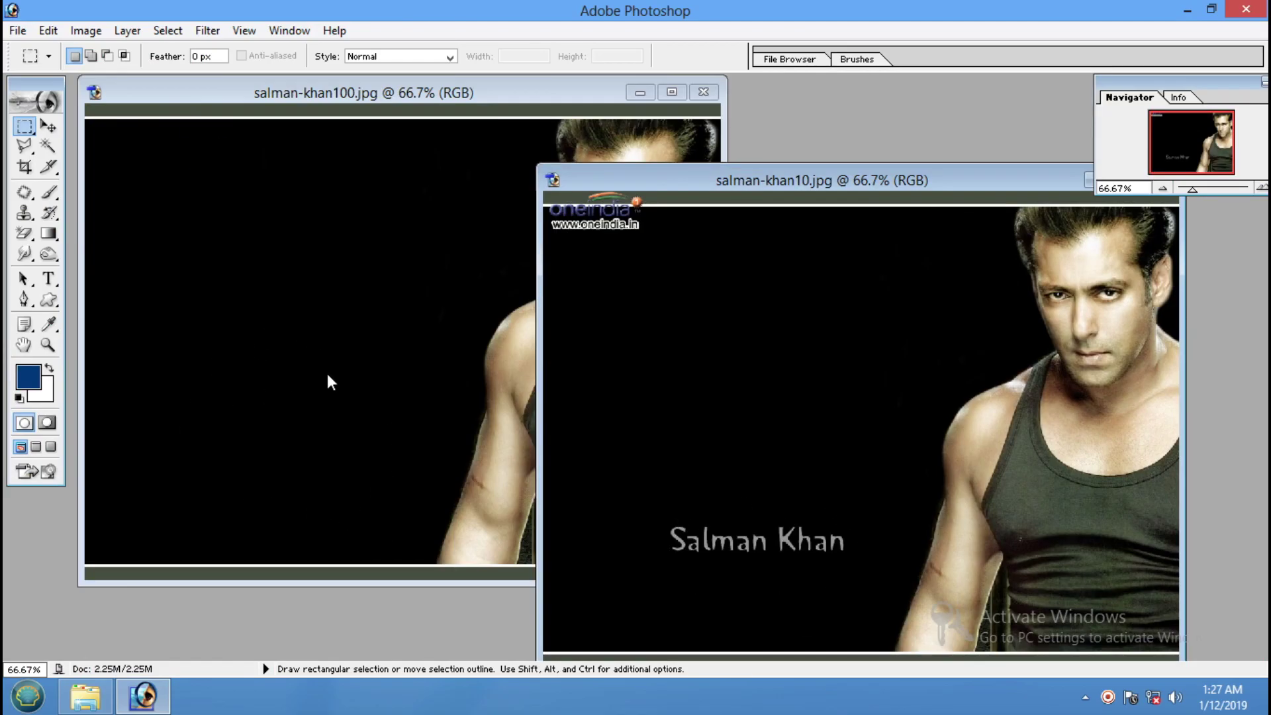
left_click_drag(959, 180, 822, 108)
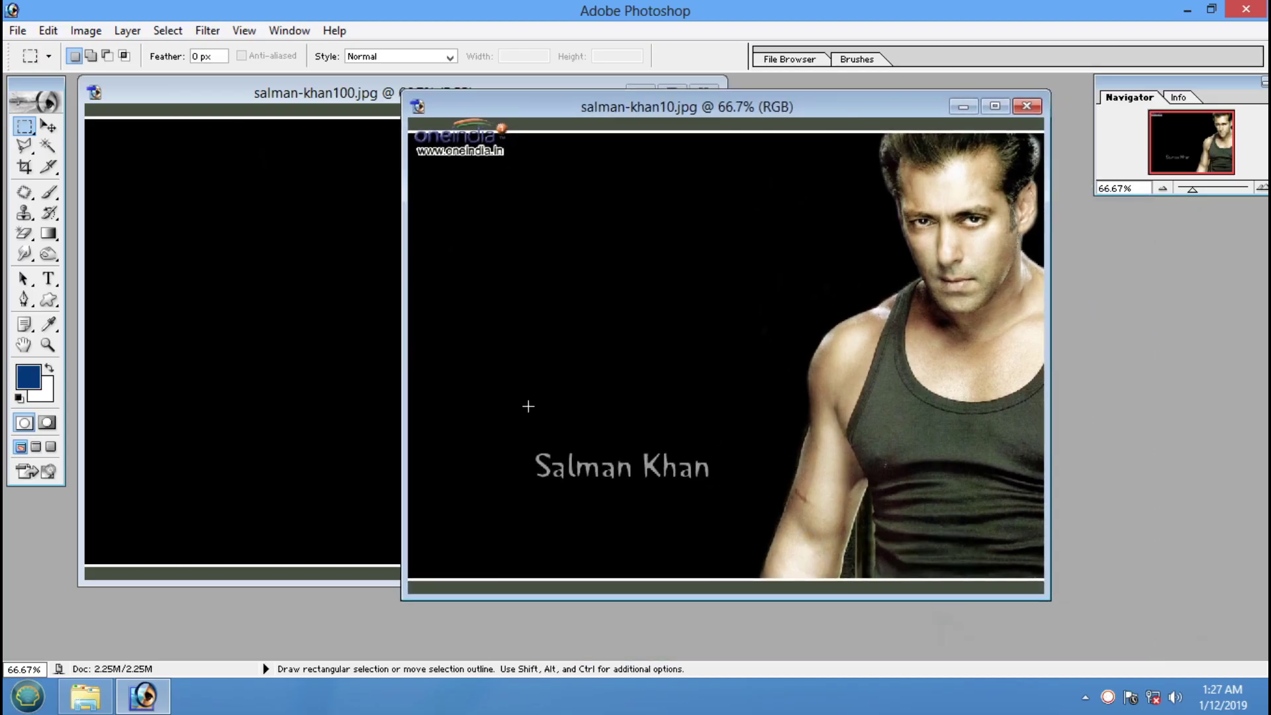
Step: Close salman-khan10 and salman-khan100 without saving changes
left_click(1026, 106)
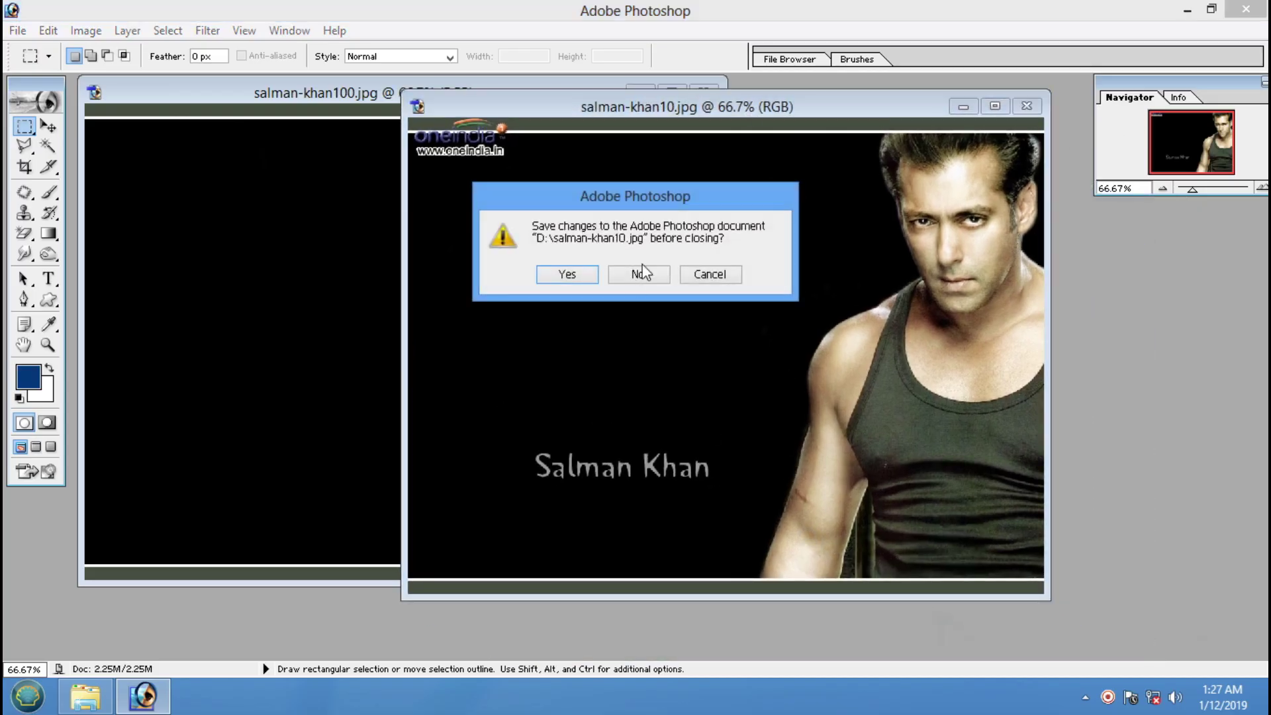
left_click(644, 274)
left_click(703, 92)
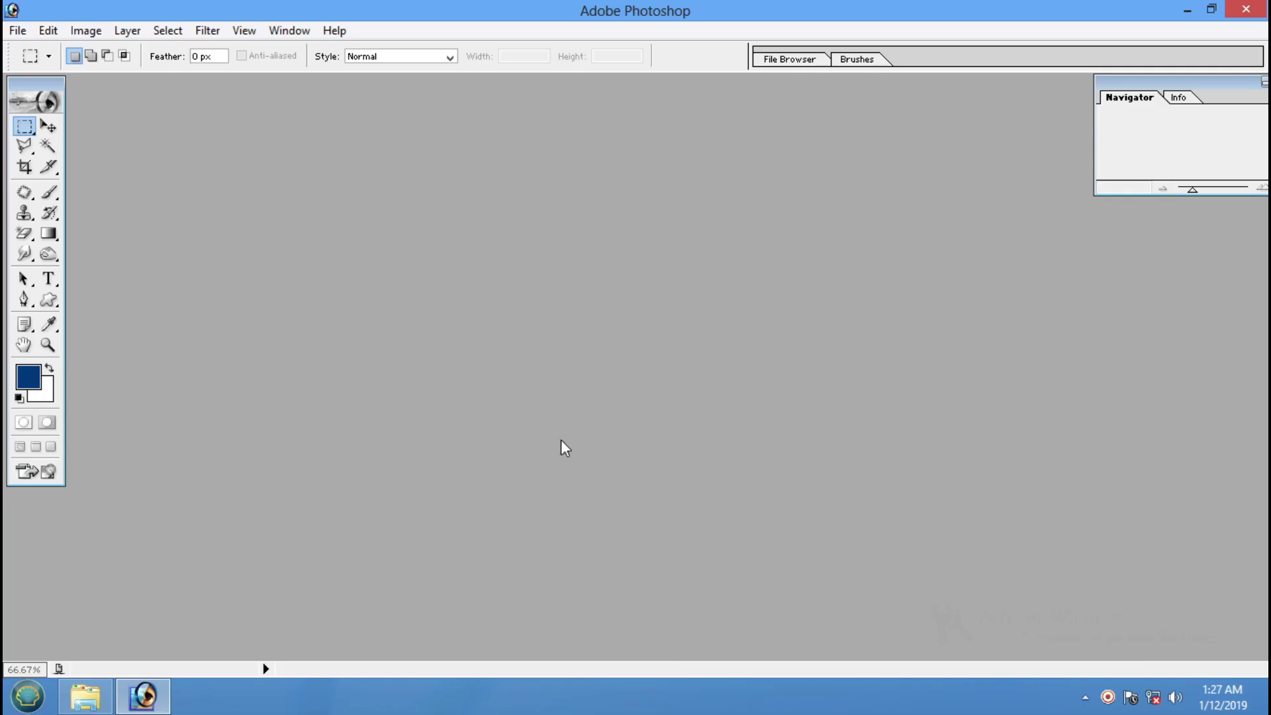
Step: Drag shahid-kapoor02 from drive D: into Photoshop
left_click(85, 695)
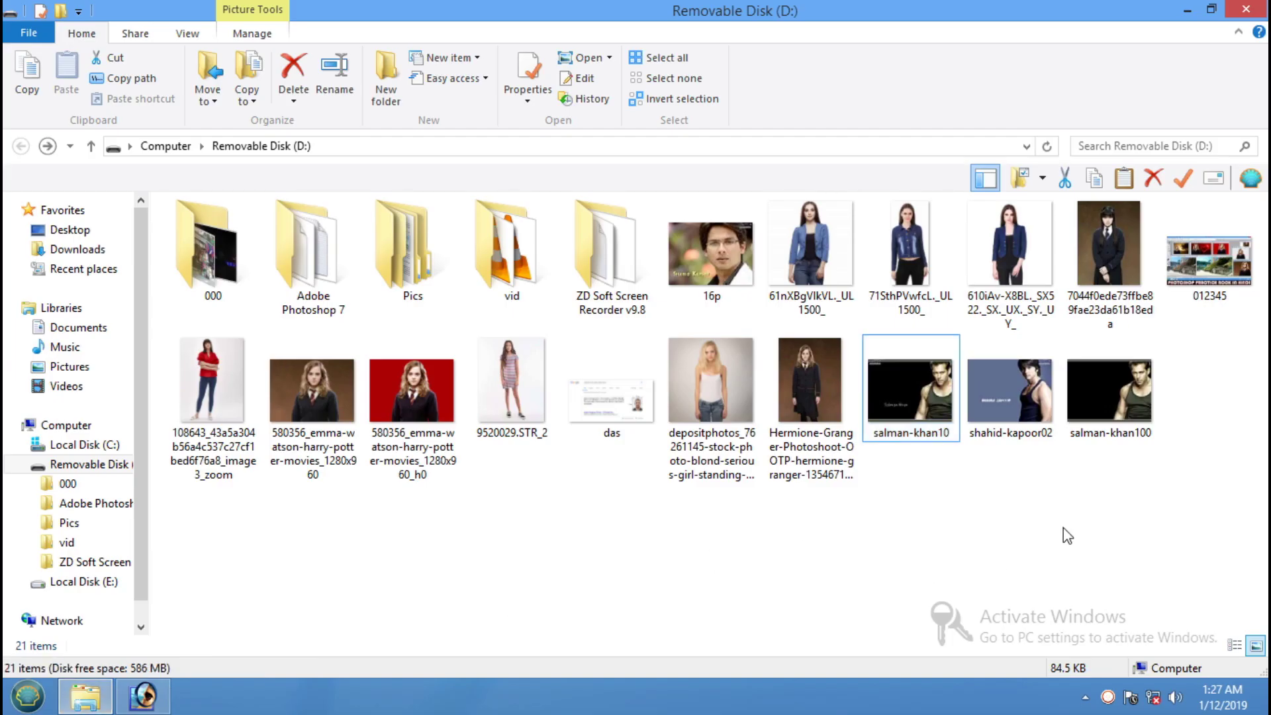
left_click(1018, 403)
left_click_drag(1015, 394, 810, 310)
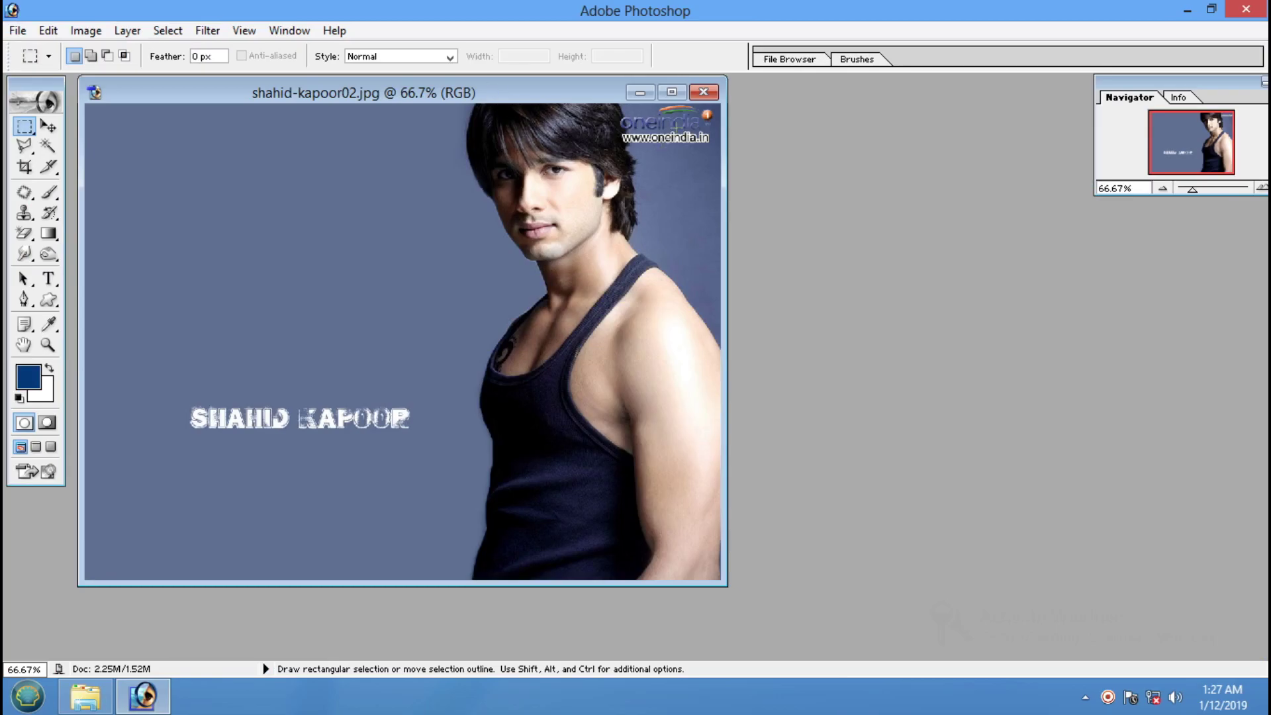
Step: Maximize shahid-kapoor02 and patch the SHAHID KAPOOR caption with plain blue background from above
left_click(671, 92)
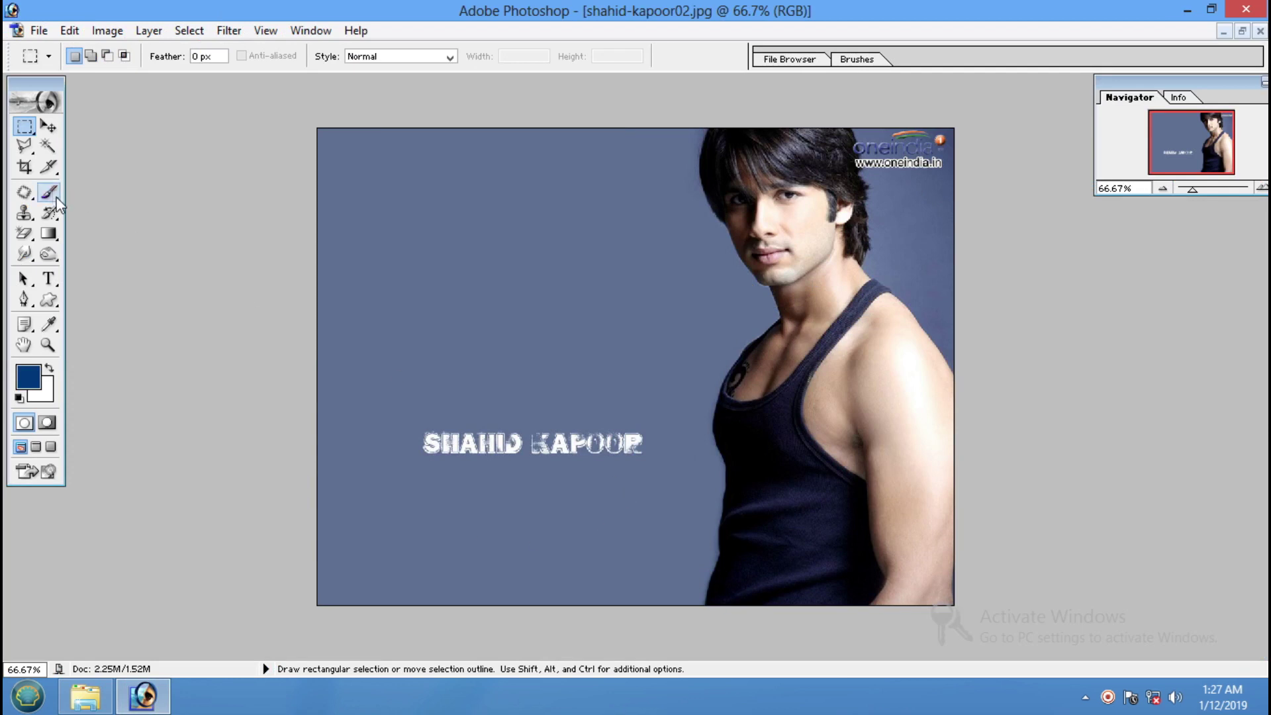
left_click(25, 192)
mouse_move(402, 407)
left_mouse_down()
mouse_move(495, 396)
mouse_move(427, 397)
left_mouse_up()
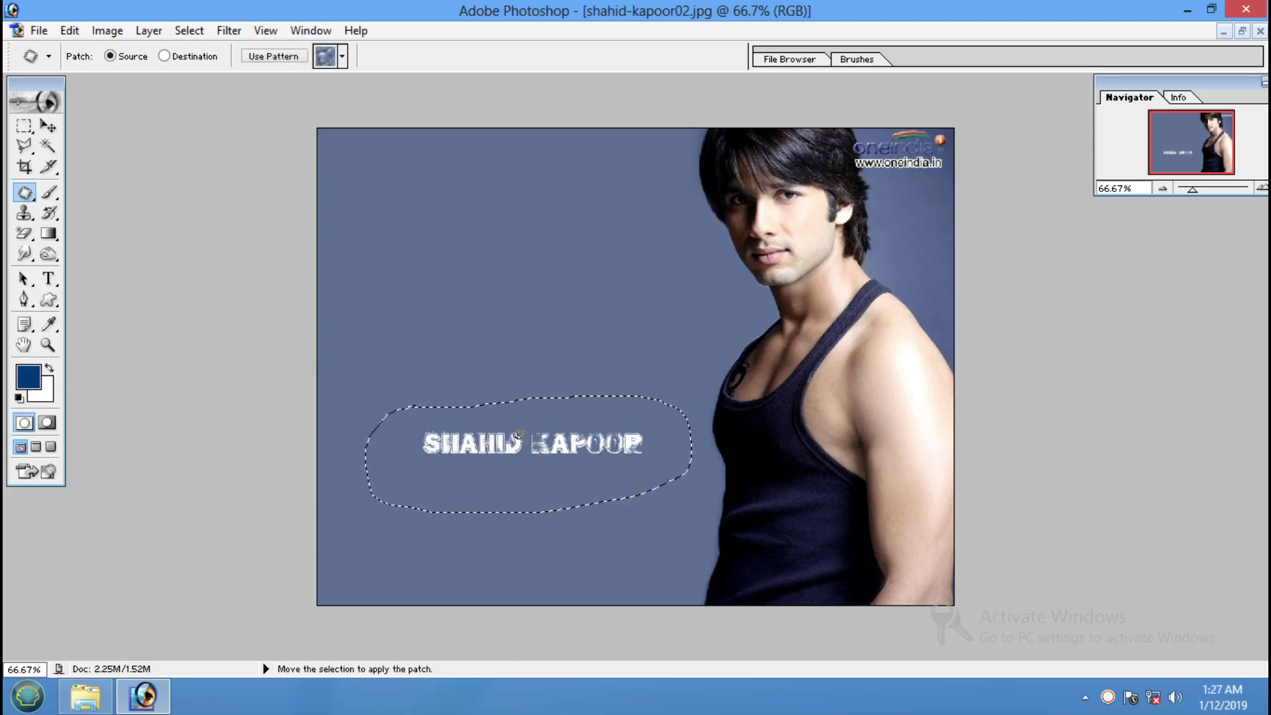
left_click_drag(517, 464, 496, 271)
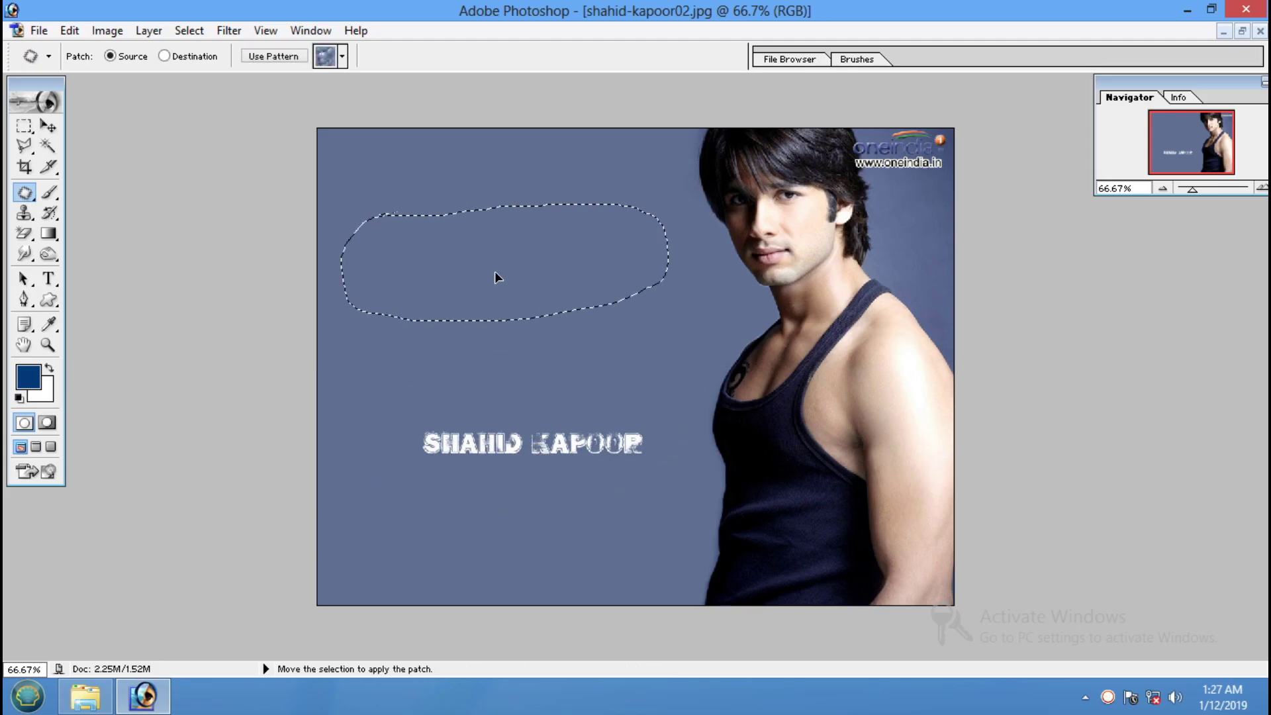
left_click(565, 347)
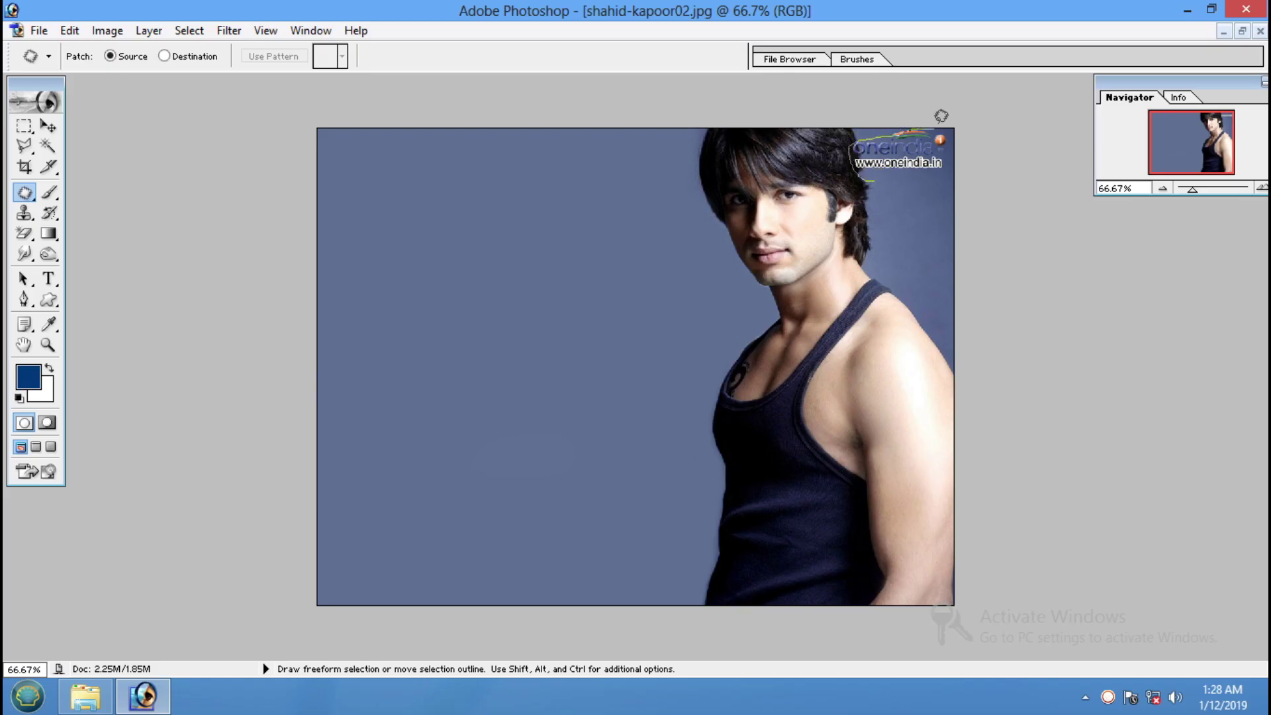
left_click_drag(921, 184, 843, 166)
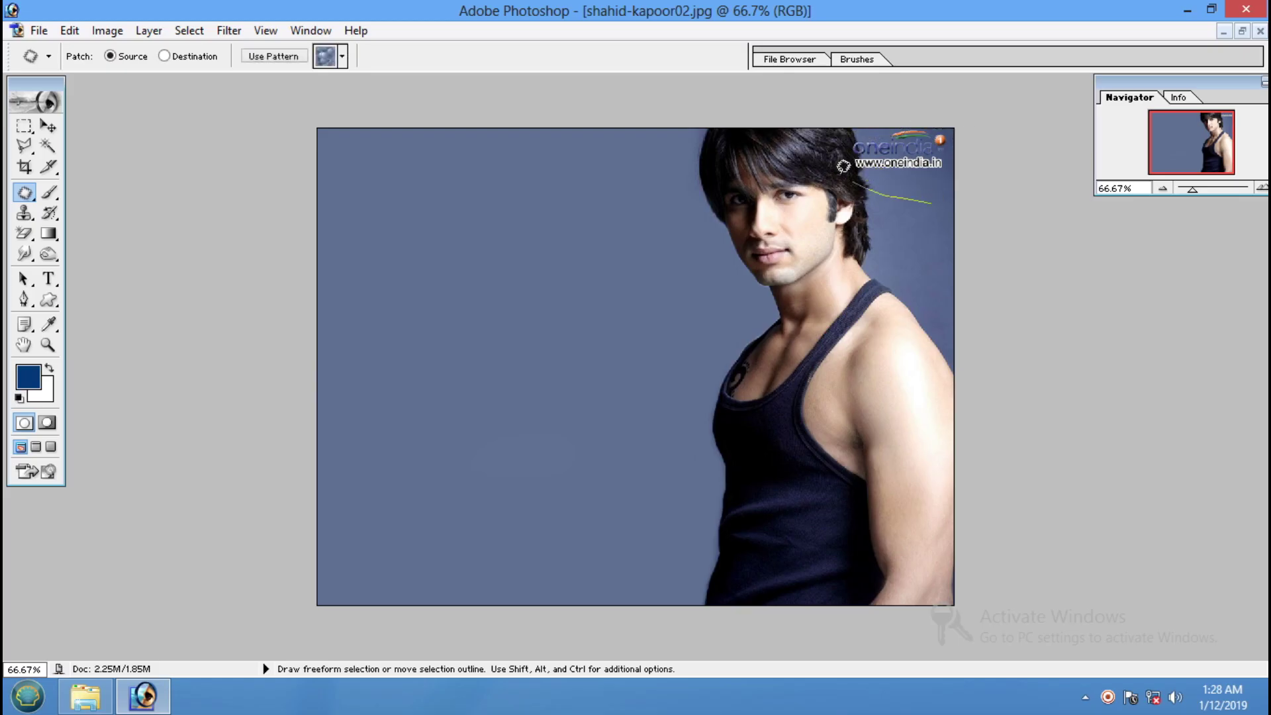
mouse_move(935, 195)
left_mouse_down()
mouse_move(855, 130)
mouse_move(567, 190)
left_mouse_up()
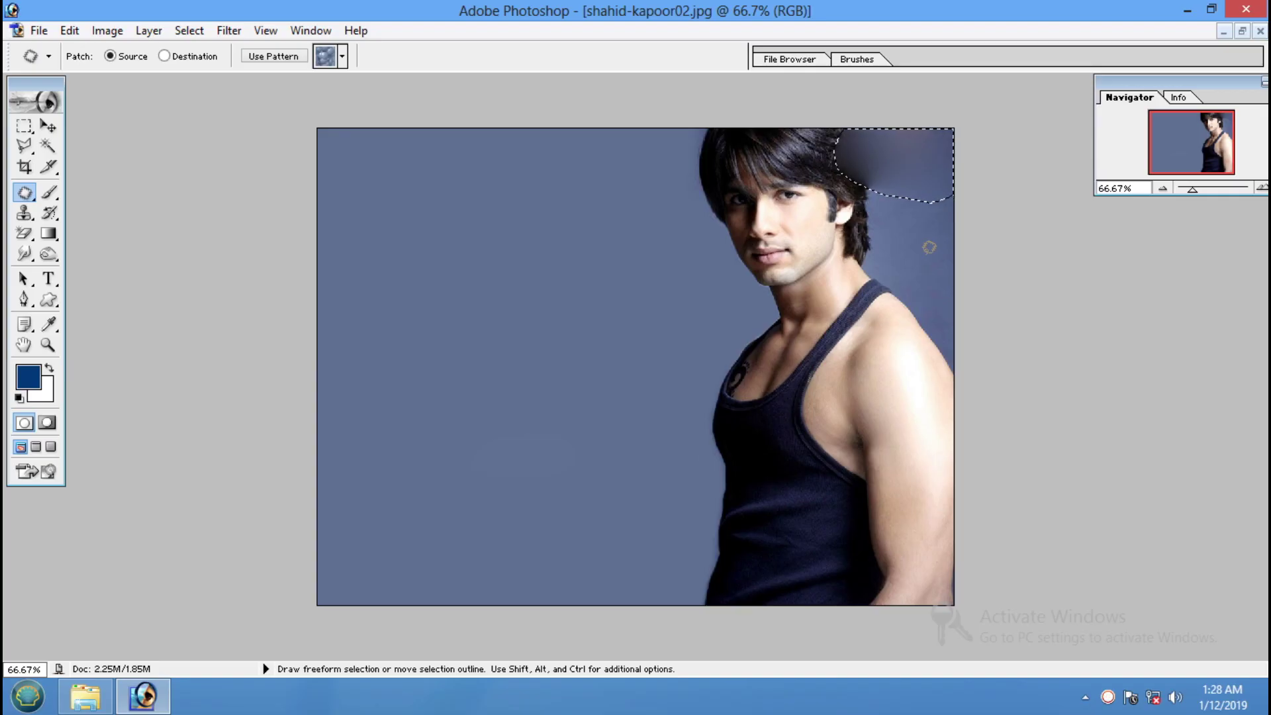
key("ctrl+z")
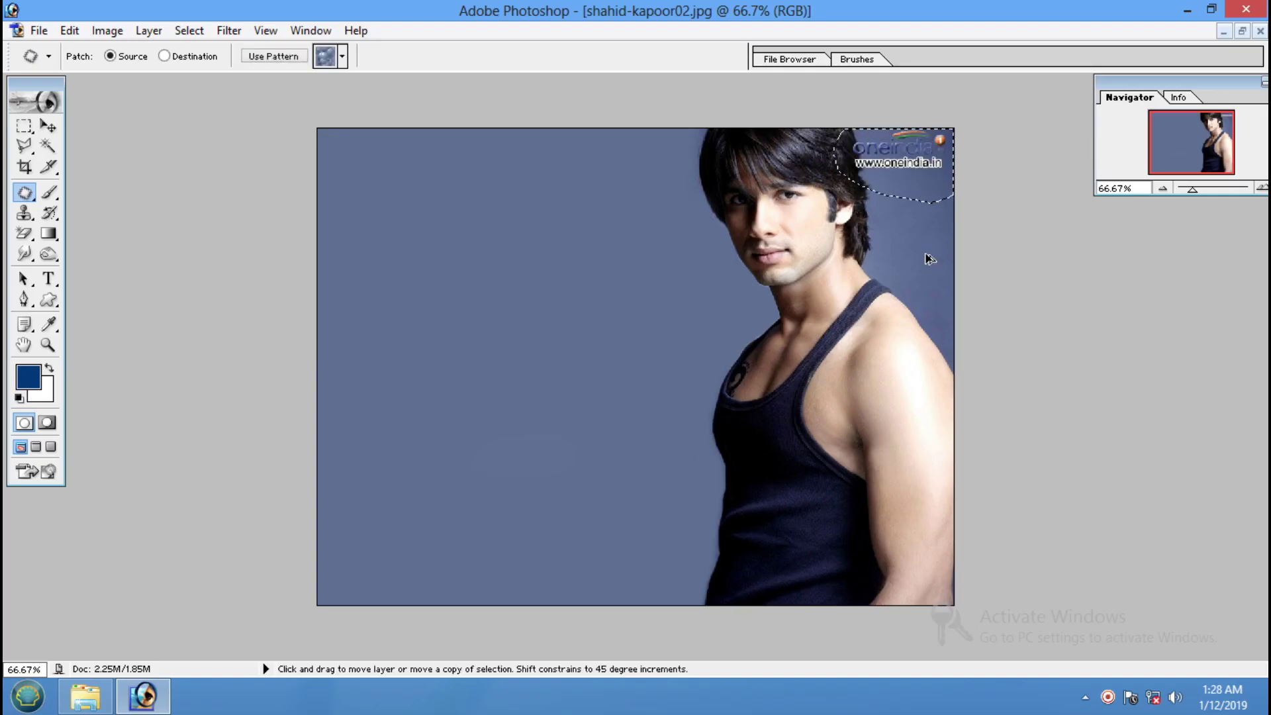
key("ctrl+d")
left_click_drag(24, 146, 106, 174)
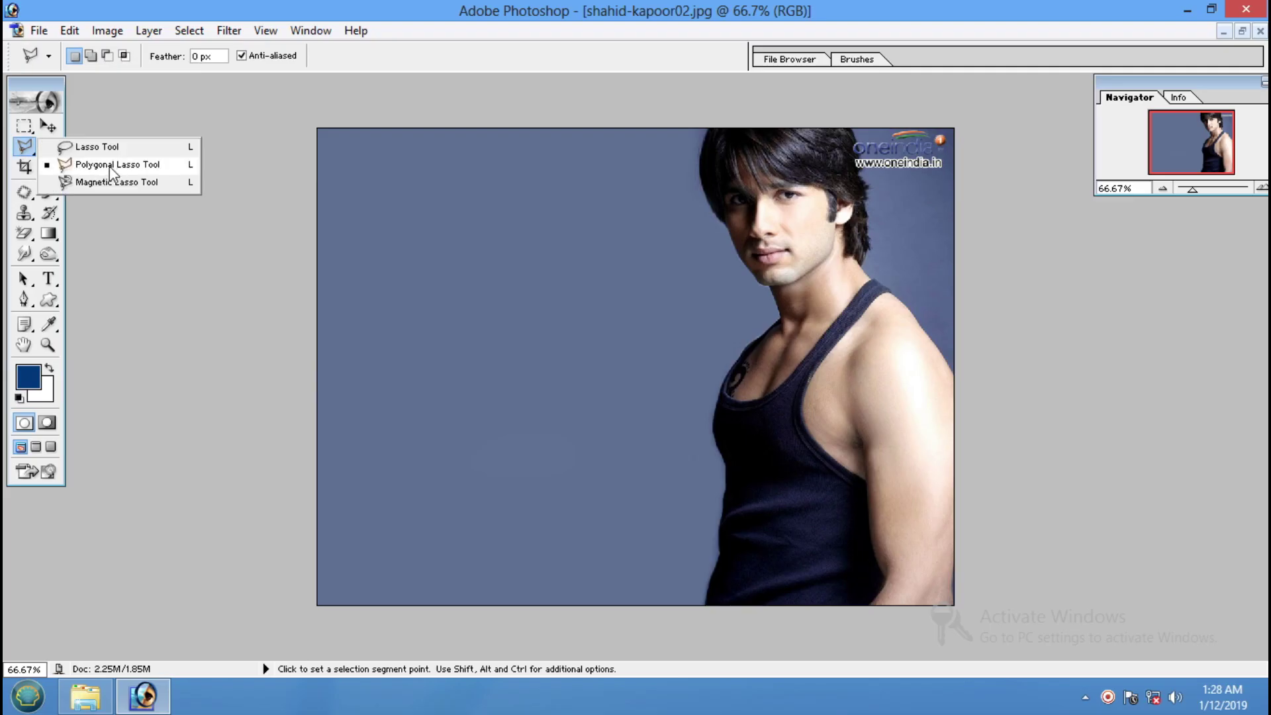
left_click(42, 123)
left_click(16, 301)
Step: Draw a closed Pen Tool path around the top-right oneindia watermark
left_click_drag(16, 307, 109, 308)
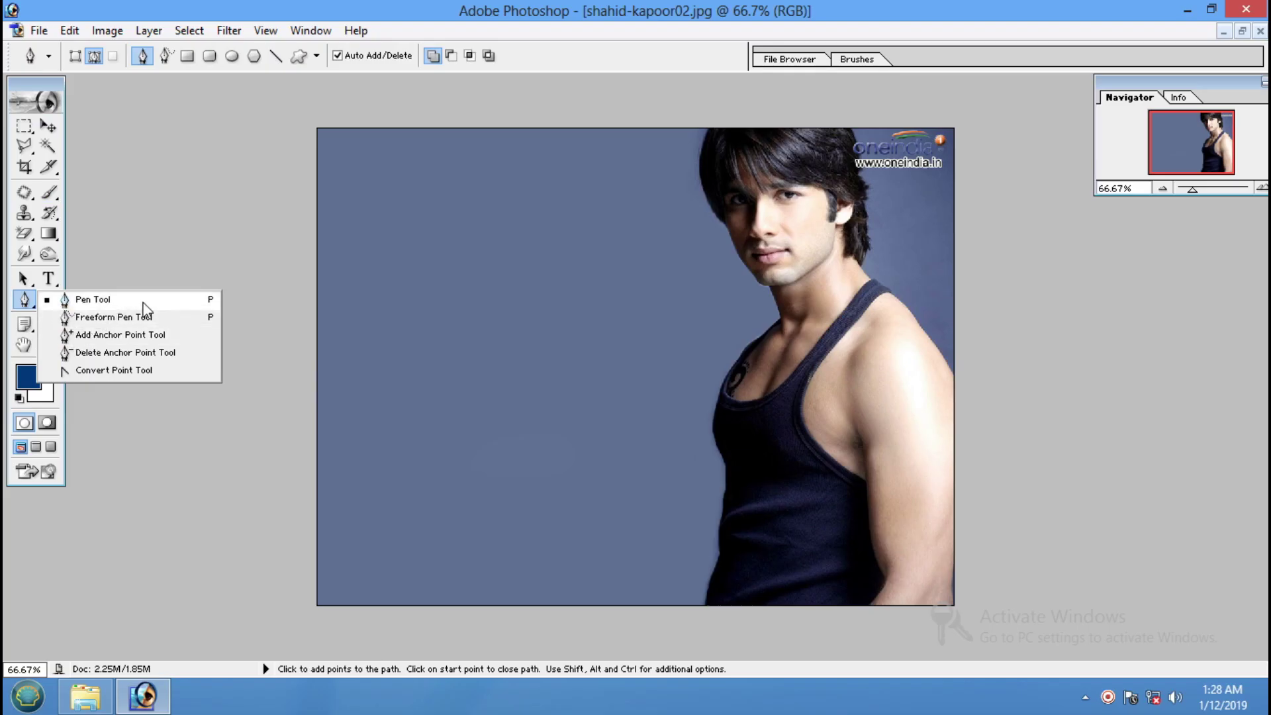
left_click_drag(146, 309, 102, 306)
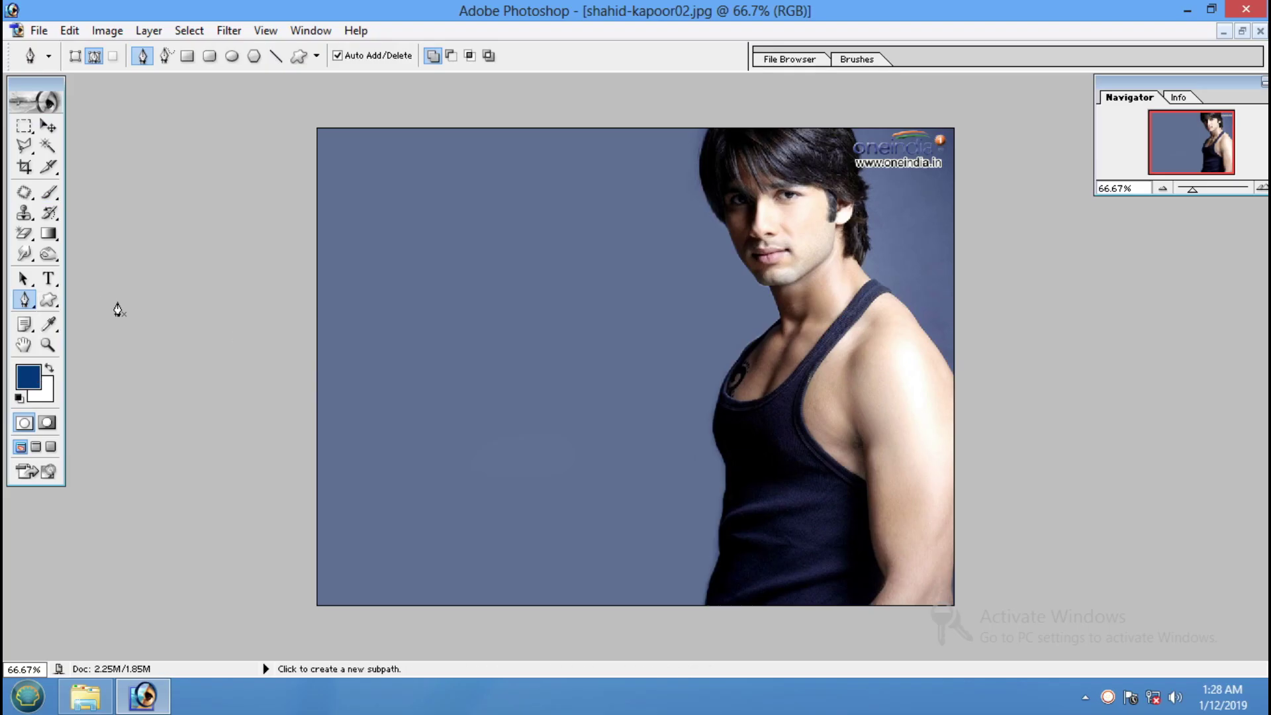
left_click(864, 191)
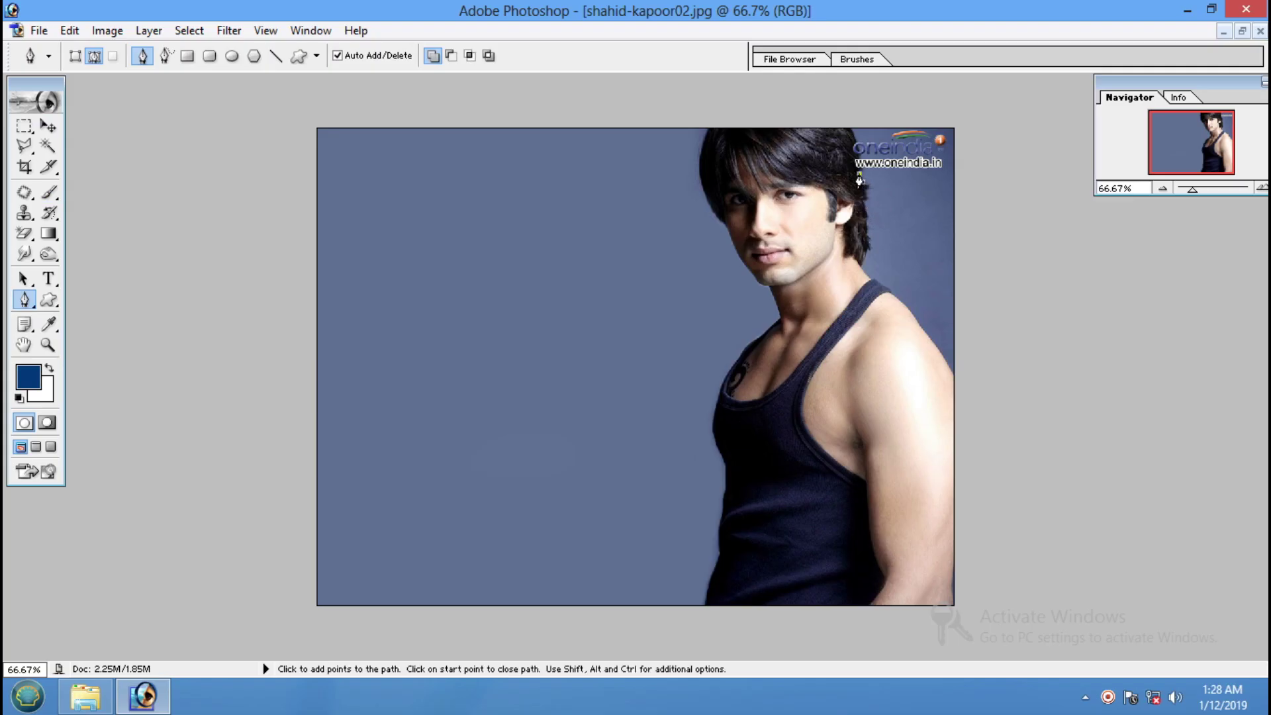
left_click(853, 131)
left_click(954, 130)
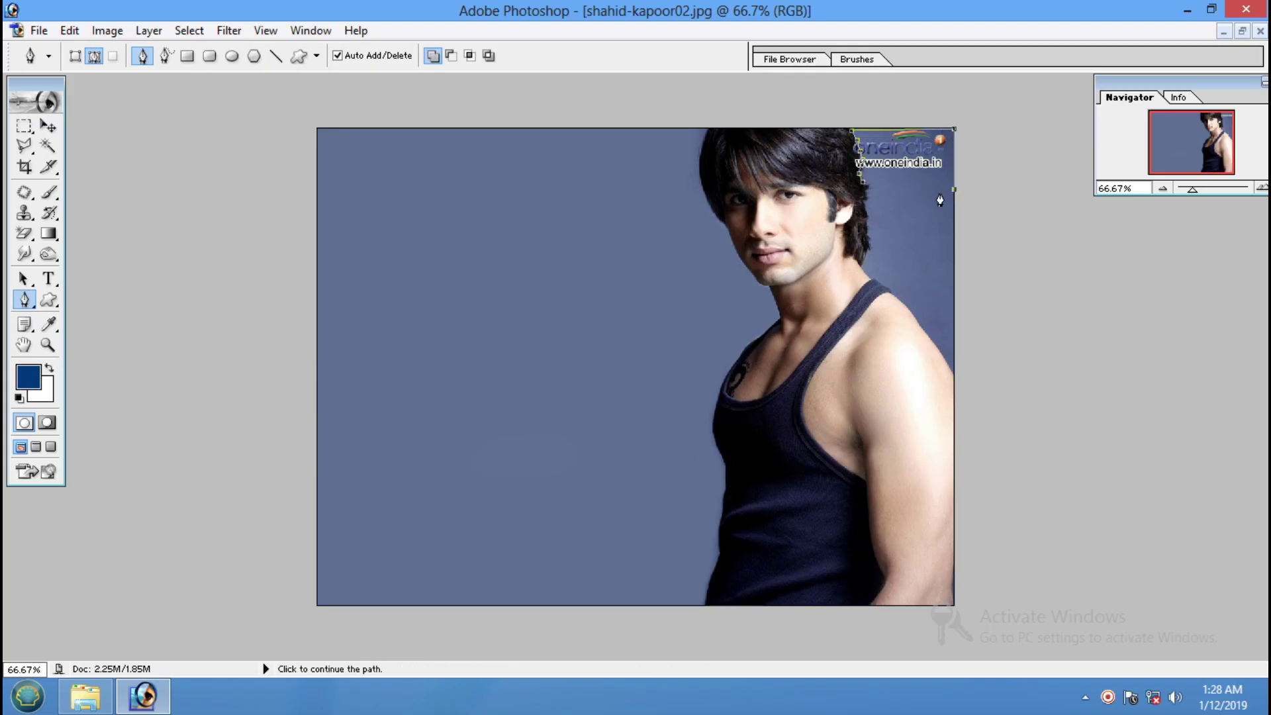
left_click_drag(954, 189, 895, 188)
left_click(862, 191)
Step: Convert the traced path into a selection with Make Selection
right_click(894, 159)
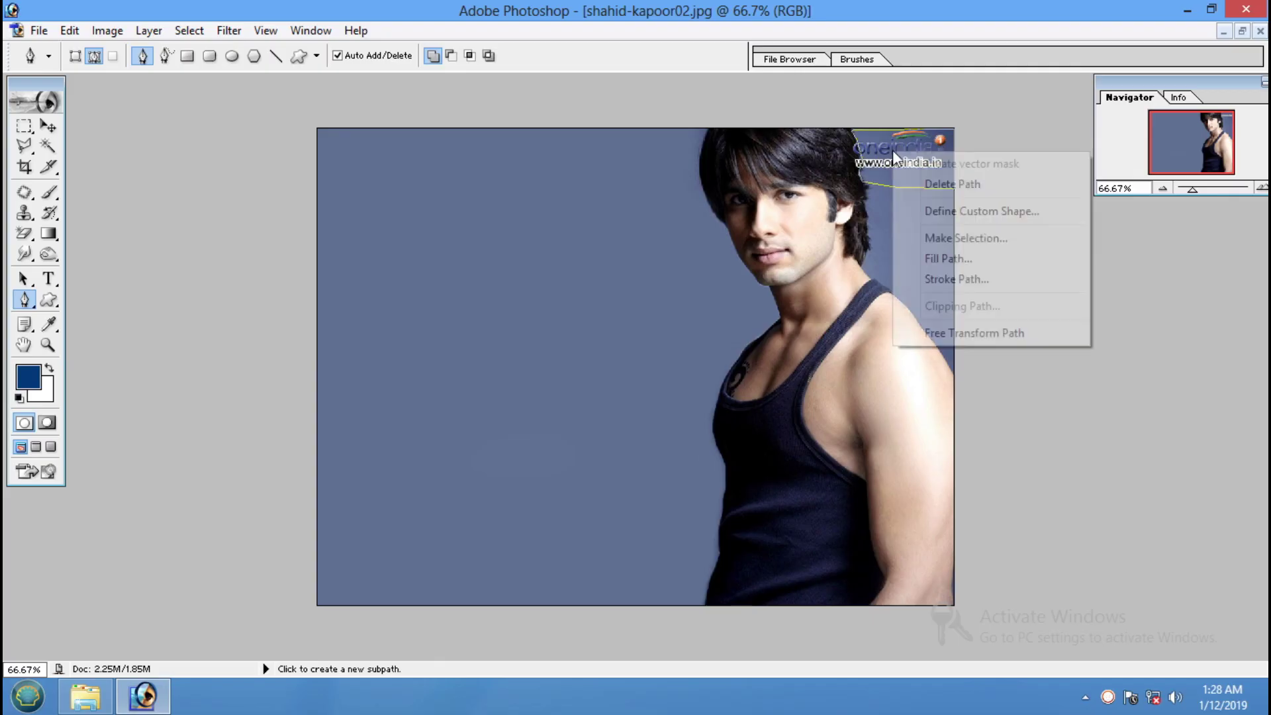
left_click(931, 236)
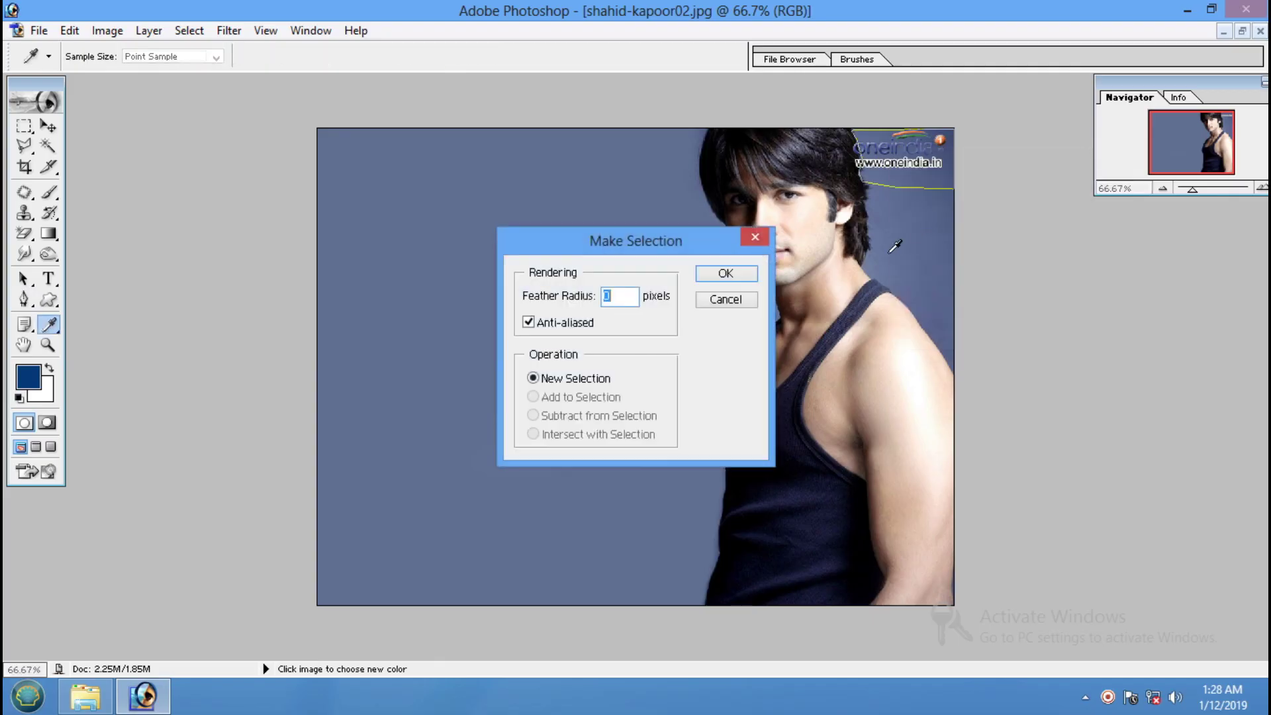
left_click(724, 277)
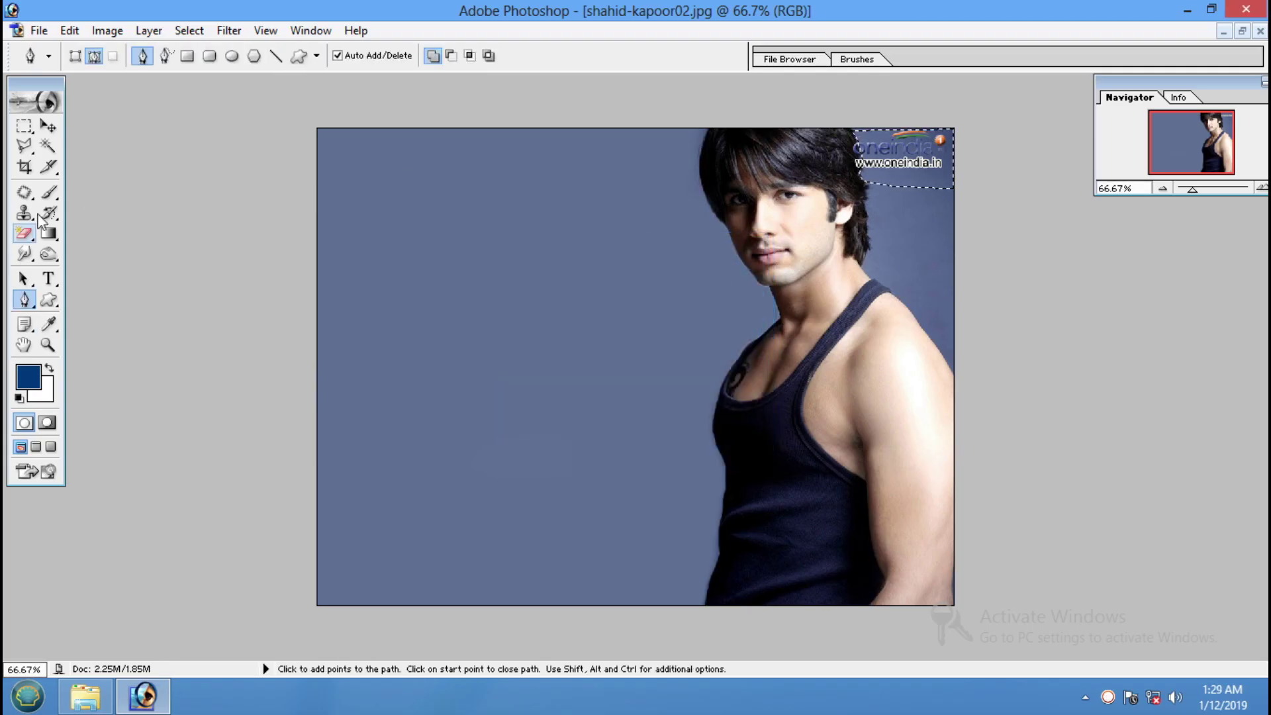
Step: Clone Stamp blue background over the watermark, sampling the source with Alt-click
left_click(25, 194)
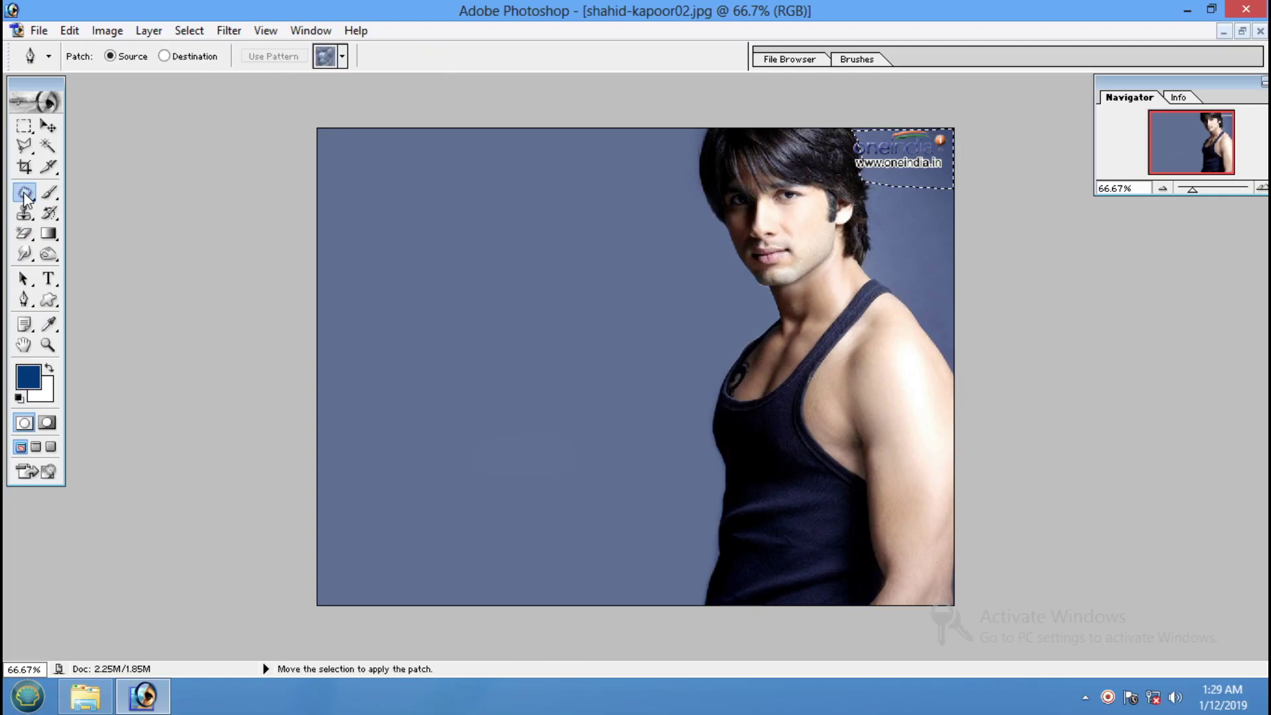
left_click(24, 221)
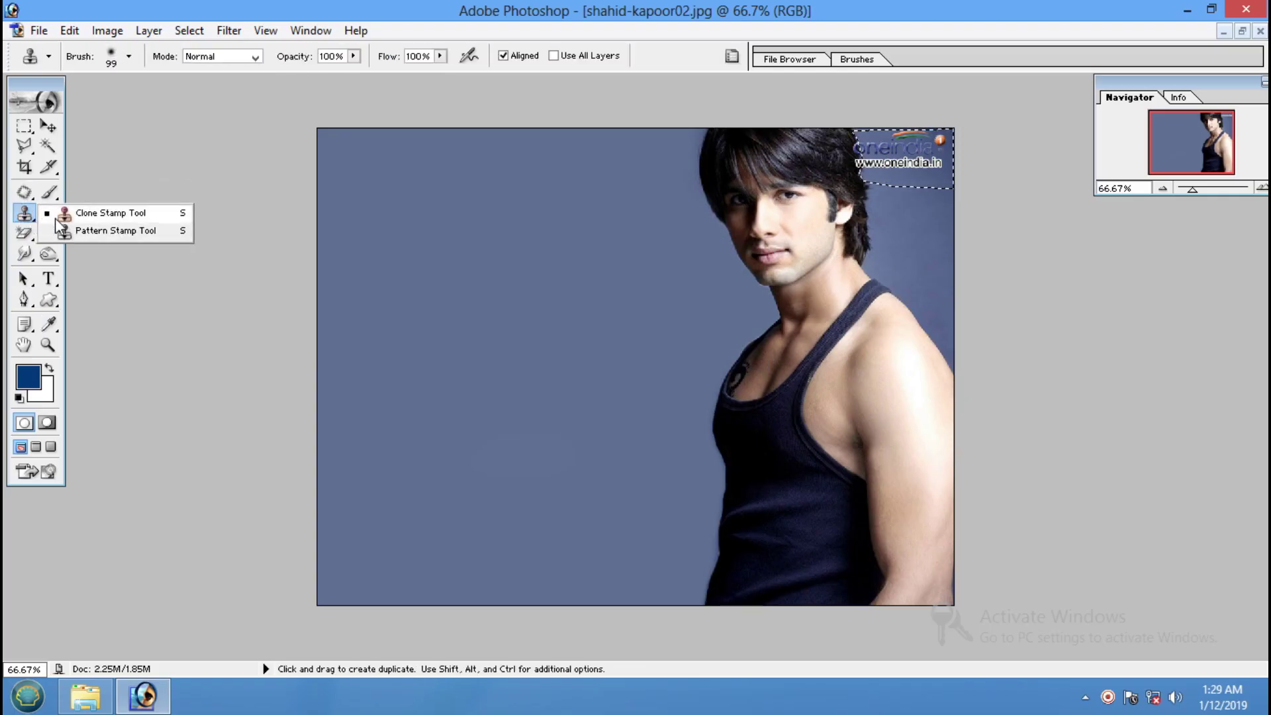
left_click(137, 214)
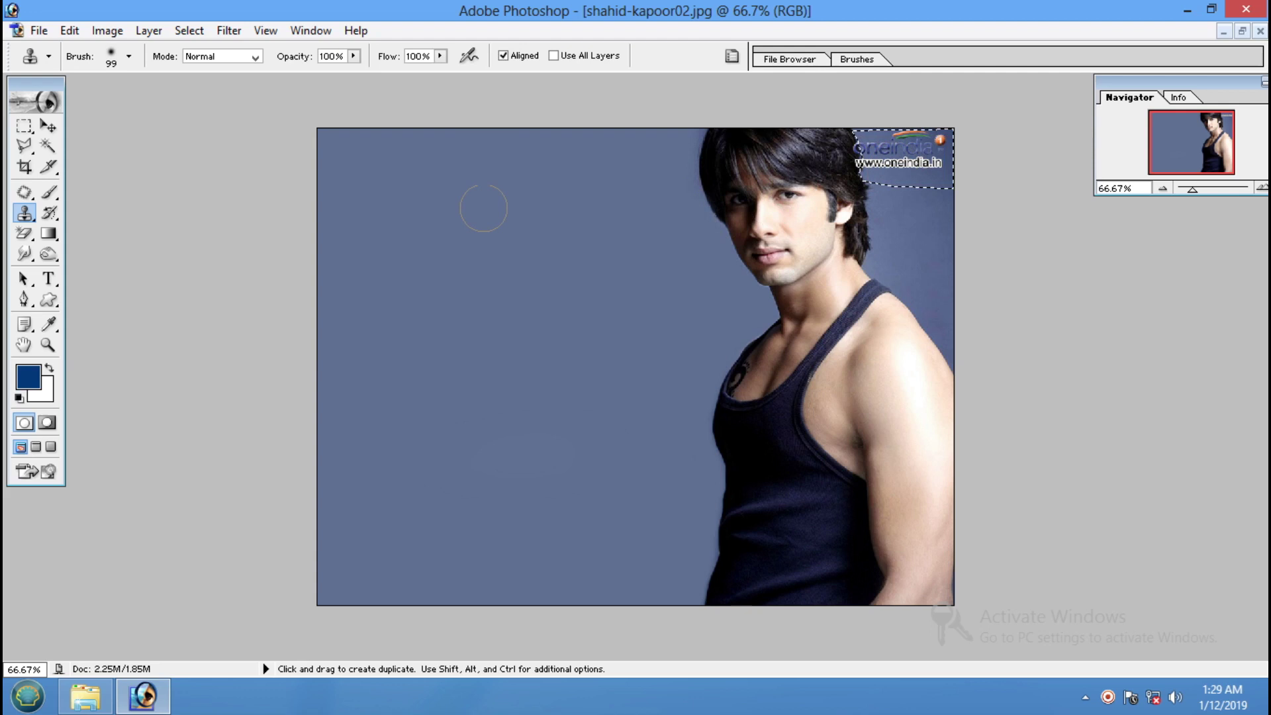
key("alt")
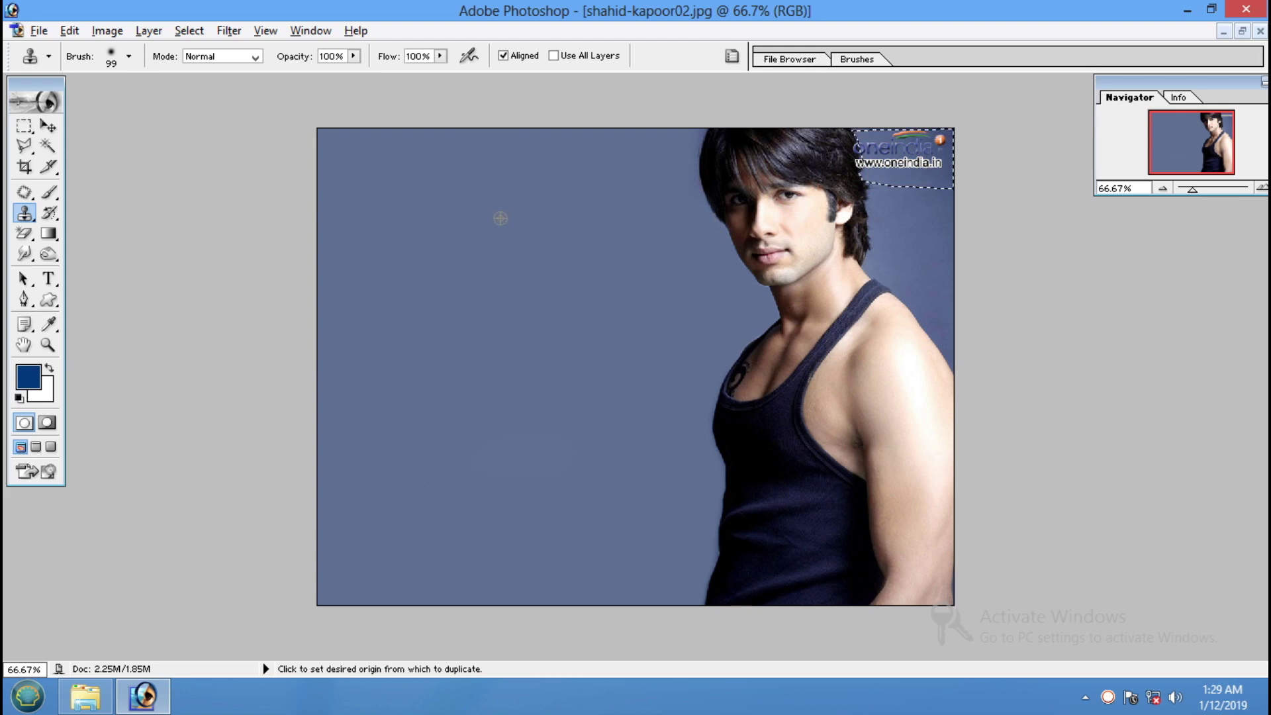
left_click(508, 220, "alt")
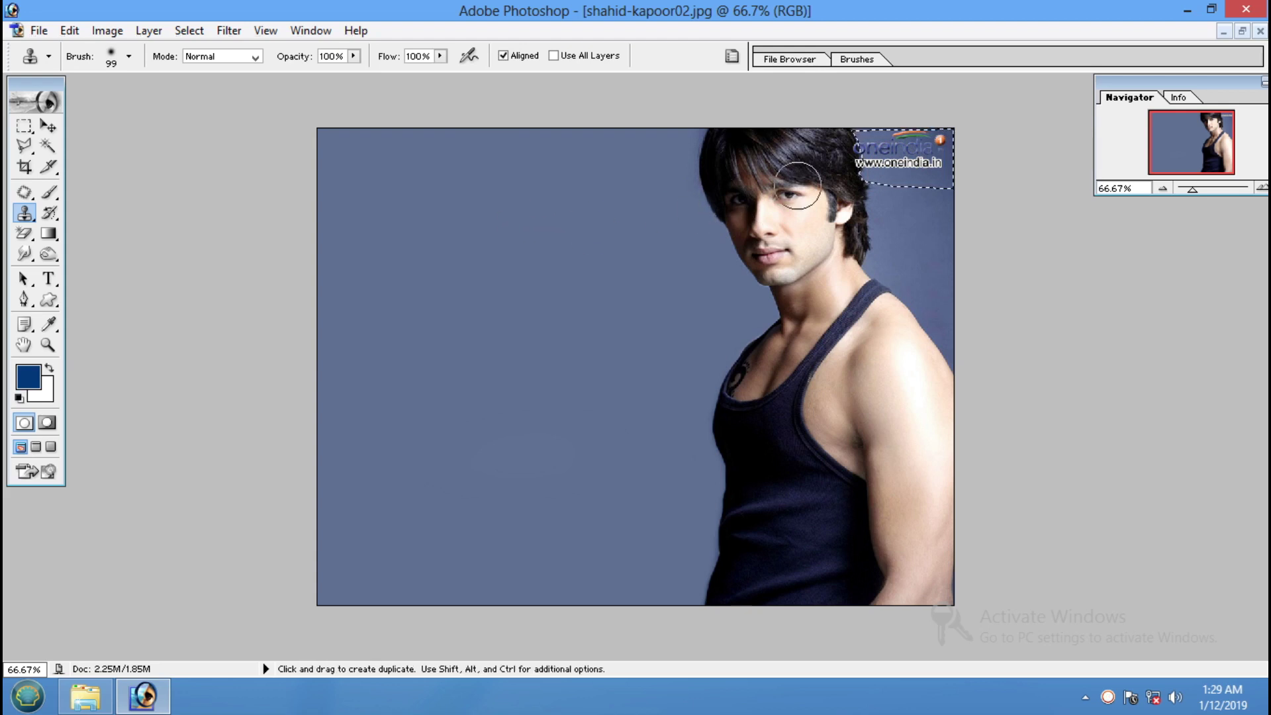
left_click_drag(865, 144, 880, 161)
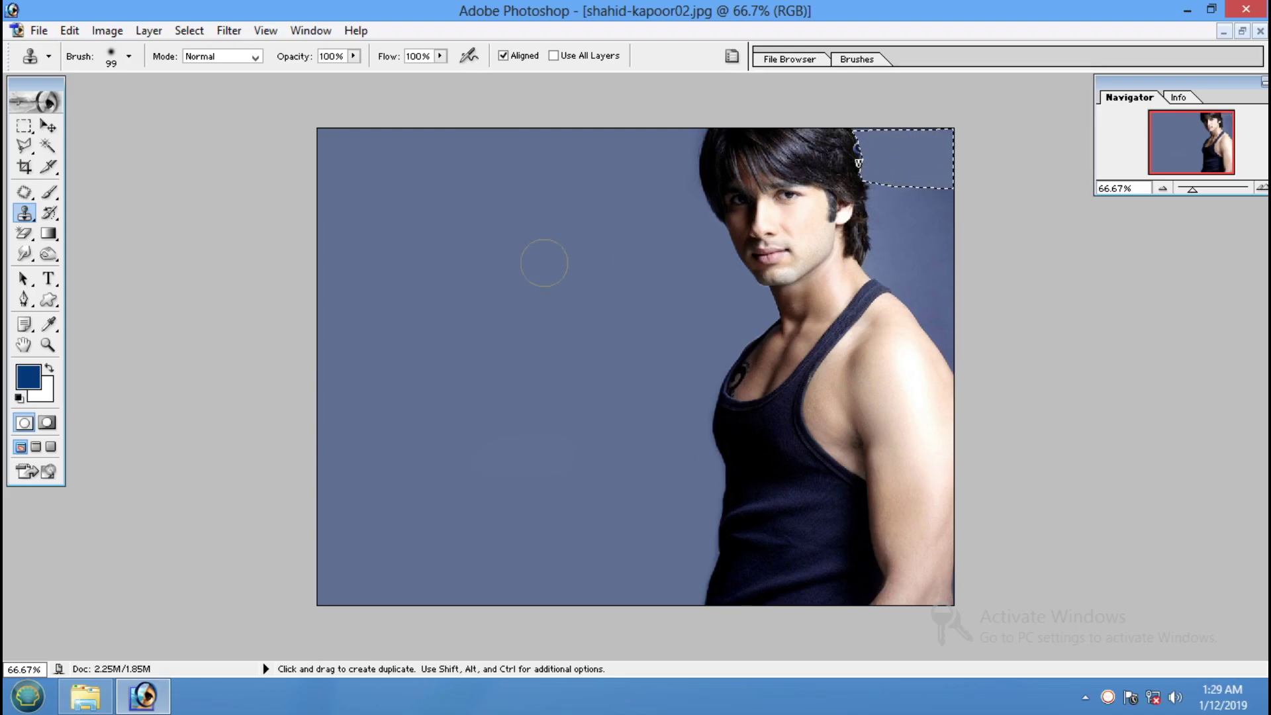
left_click_drag(901, 157, 895, 178)
Step: Deselect via the Rectangular Marquee's right-click menu
left_click(24, 126)
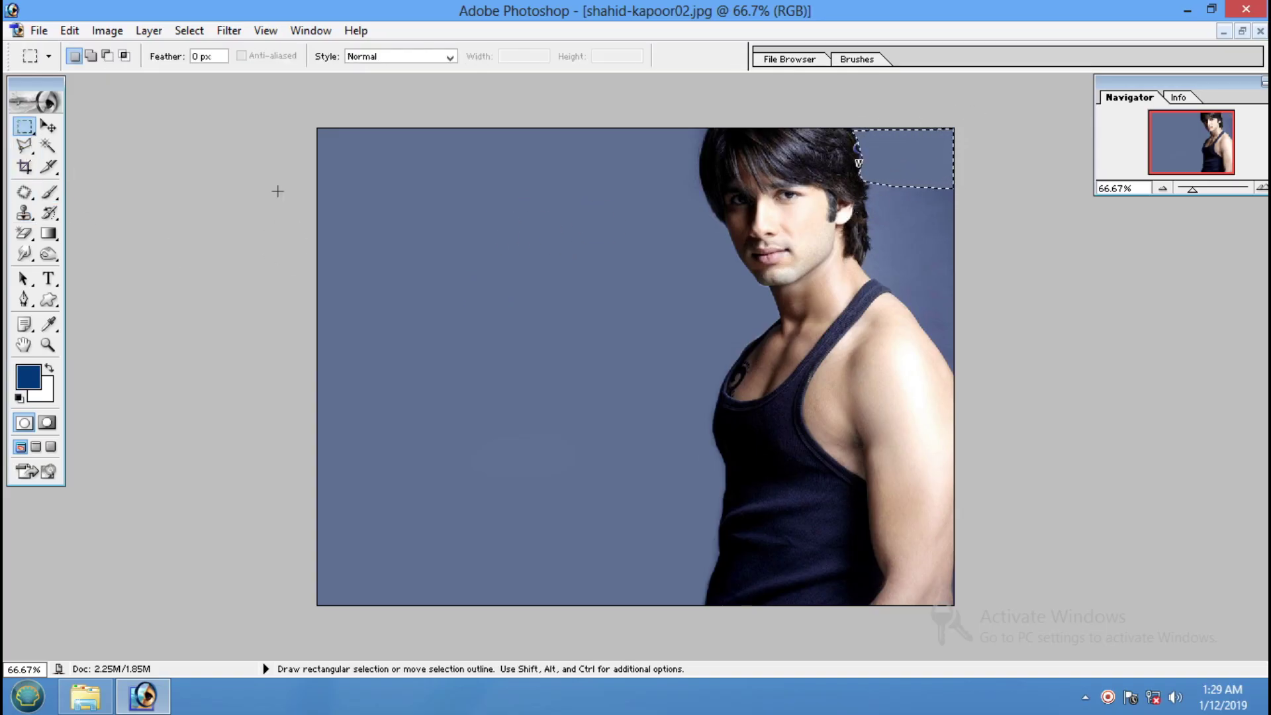
right_click(627, 201)
left_click(659, 213)
Step: Undo the clone, then heal away the top-right watermark with the Healing Brush
key("ctrl")
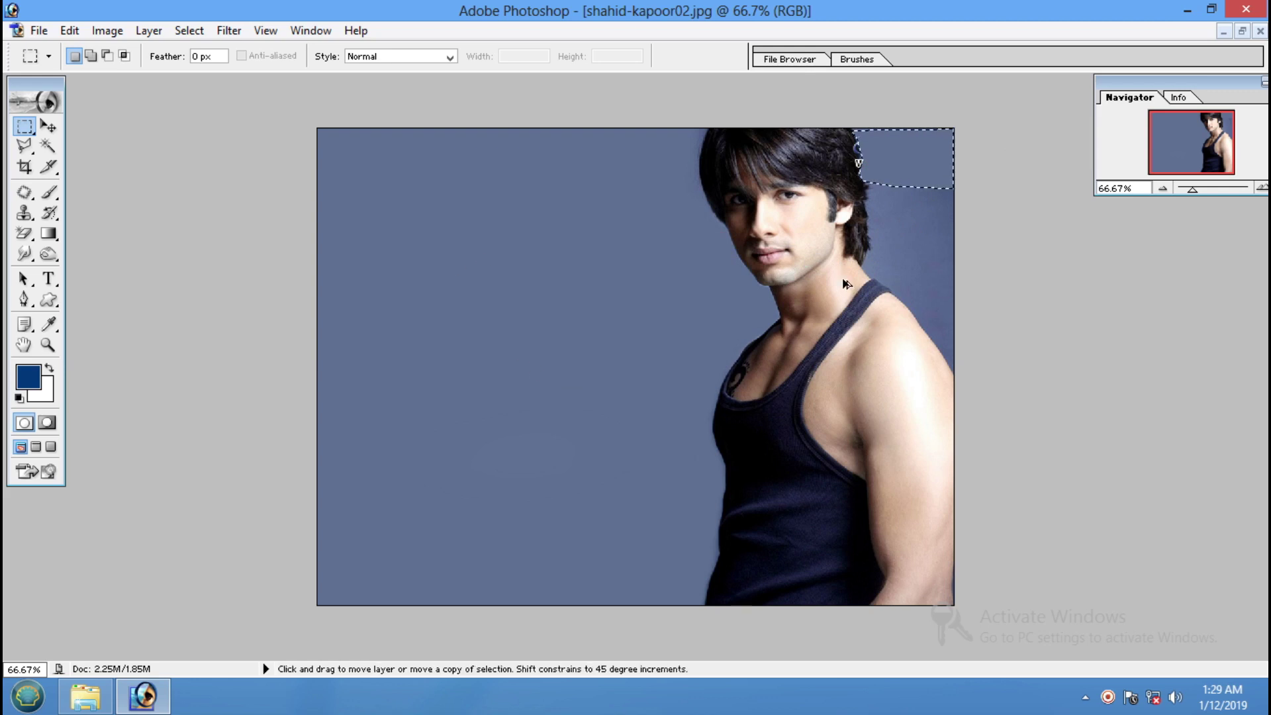
key("ctrl+z")
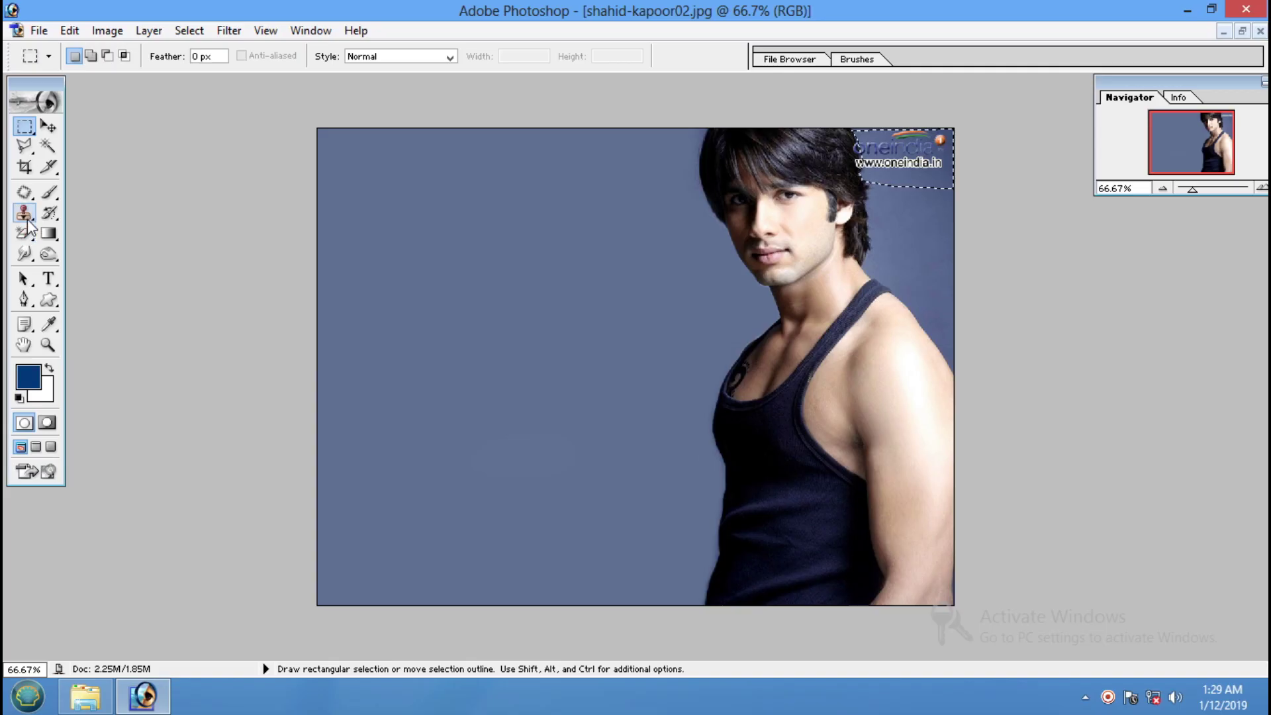
left_click(23, 192)
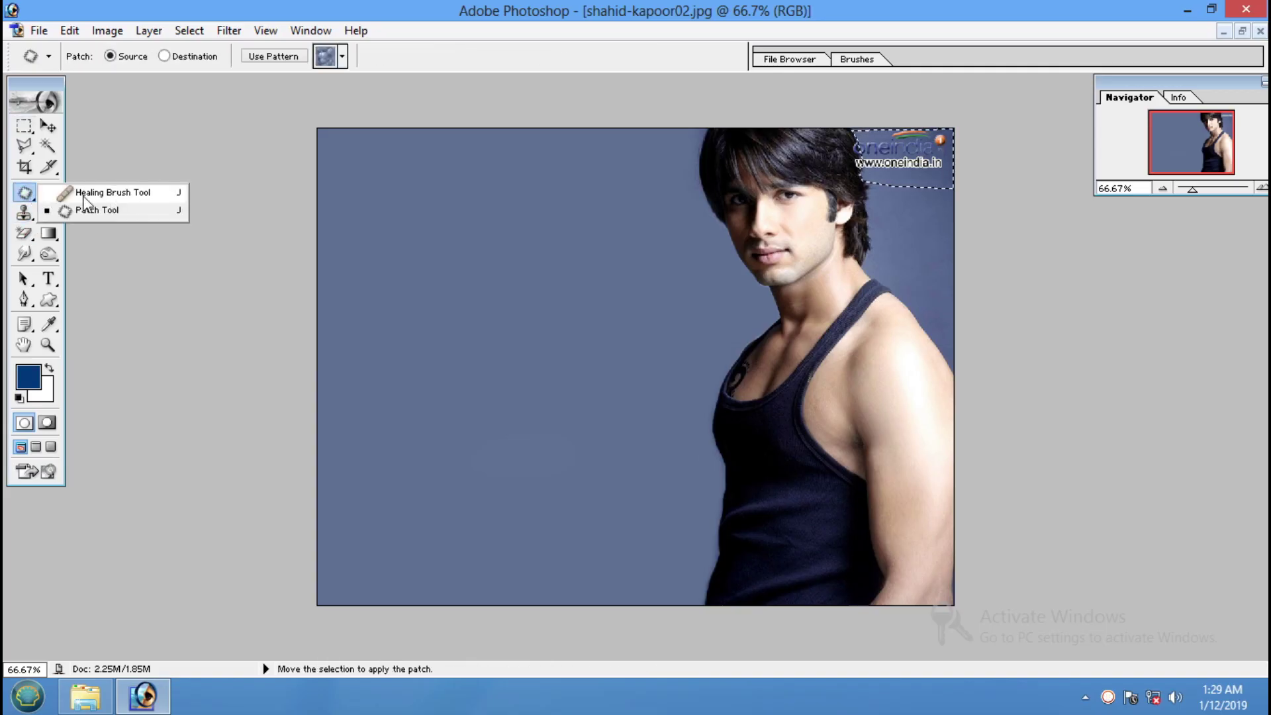
left_click(131, 193)
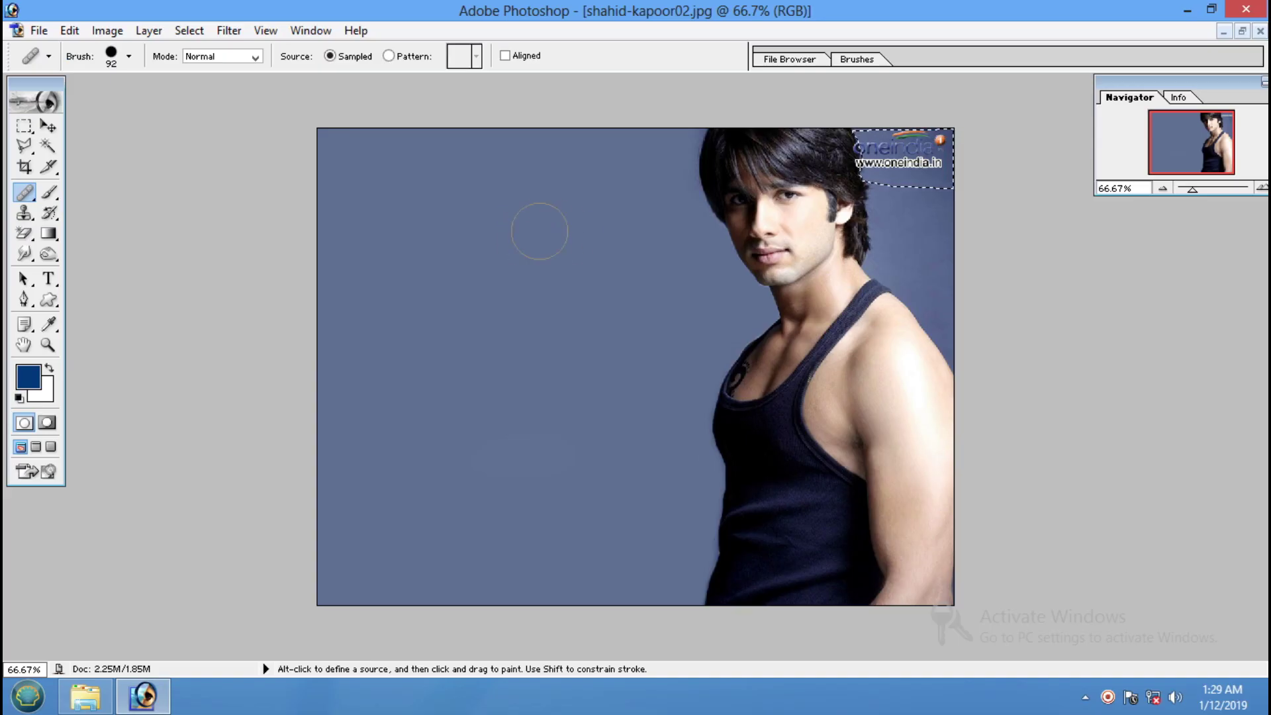
key("alt")
left_click(557, 245, "alt")
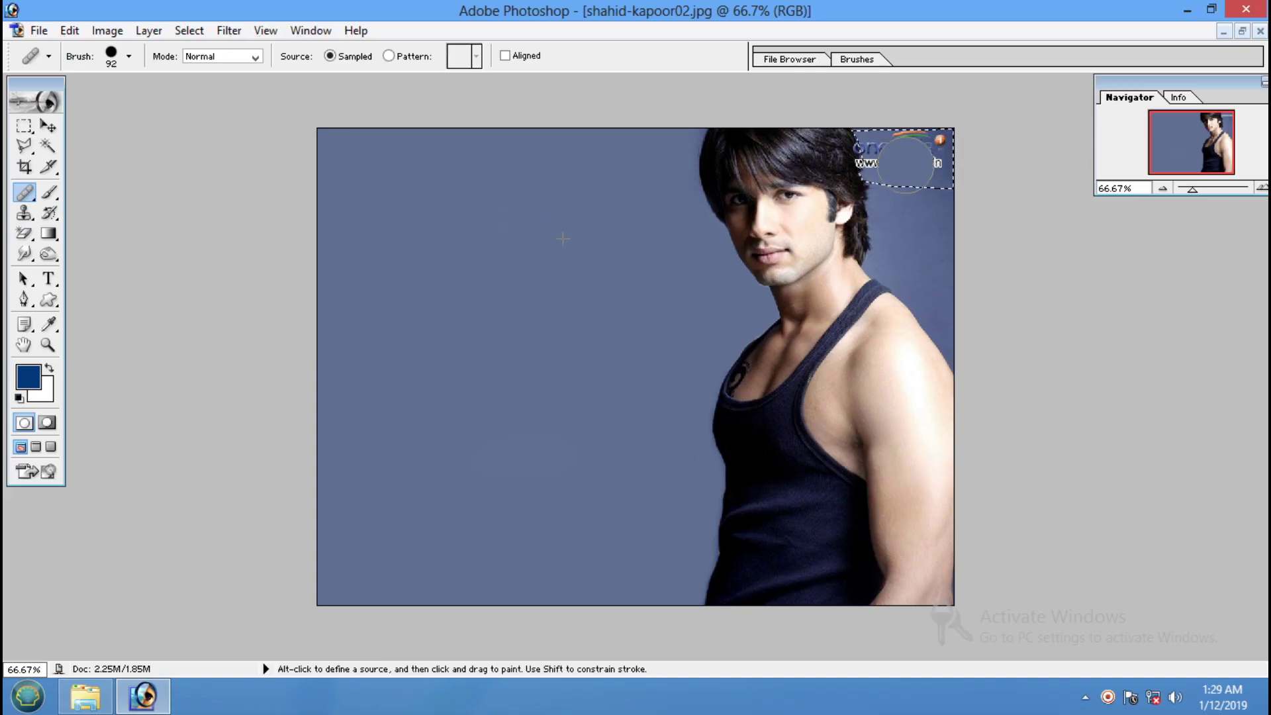
left_click_drag(890, 158, 931, 191)
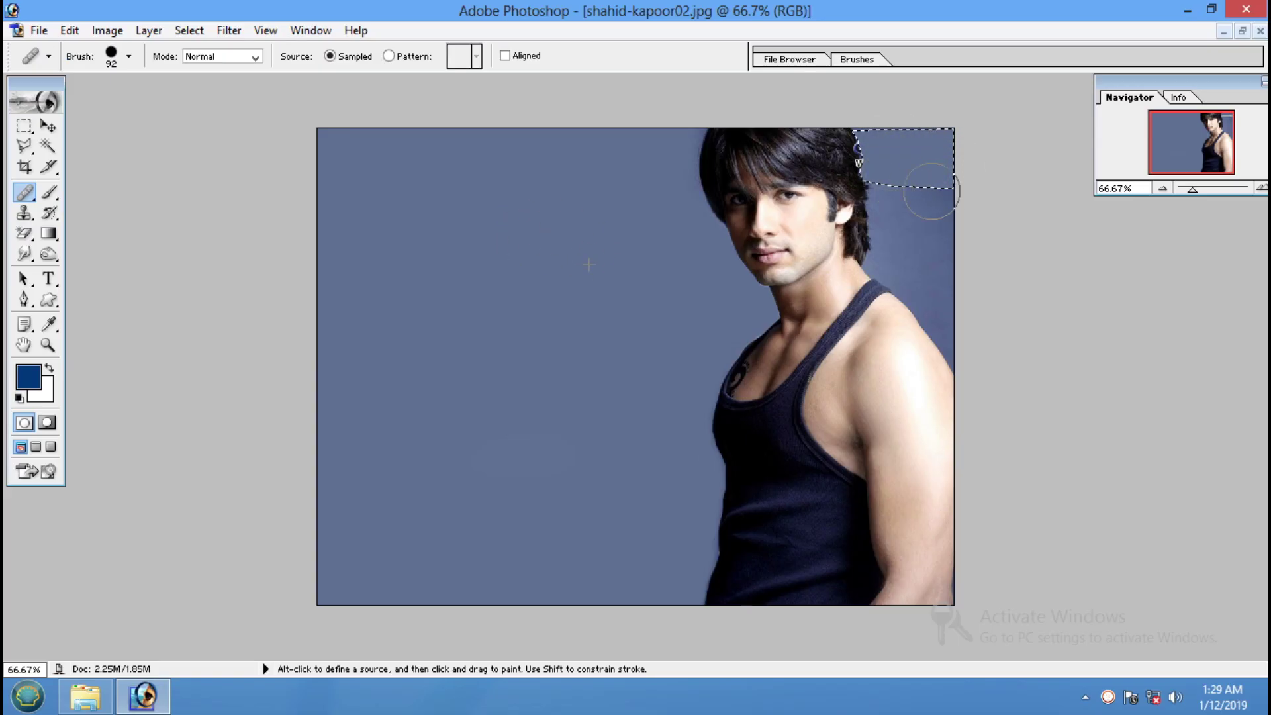
Step: Clear the selection using the Rectangular Marquee's right-click Deselect
left_click(24, 126)
right_click(533, 258)
left_click(538, 267)
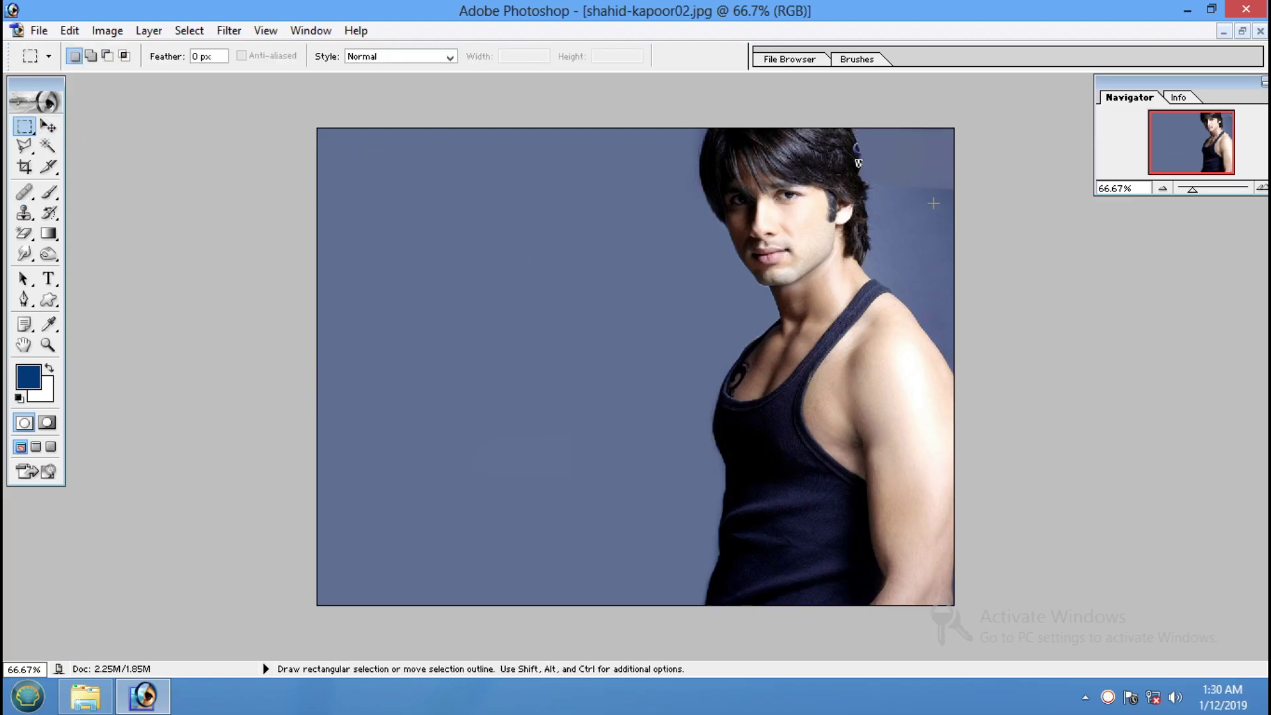
Step: Patch the top-right corner selection with clean blue backdrop from the image's left side
key("ctrl+alt+z")
left_click(24, 192)
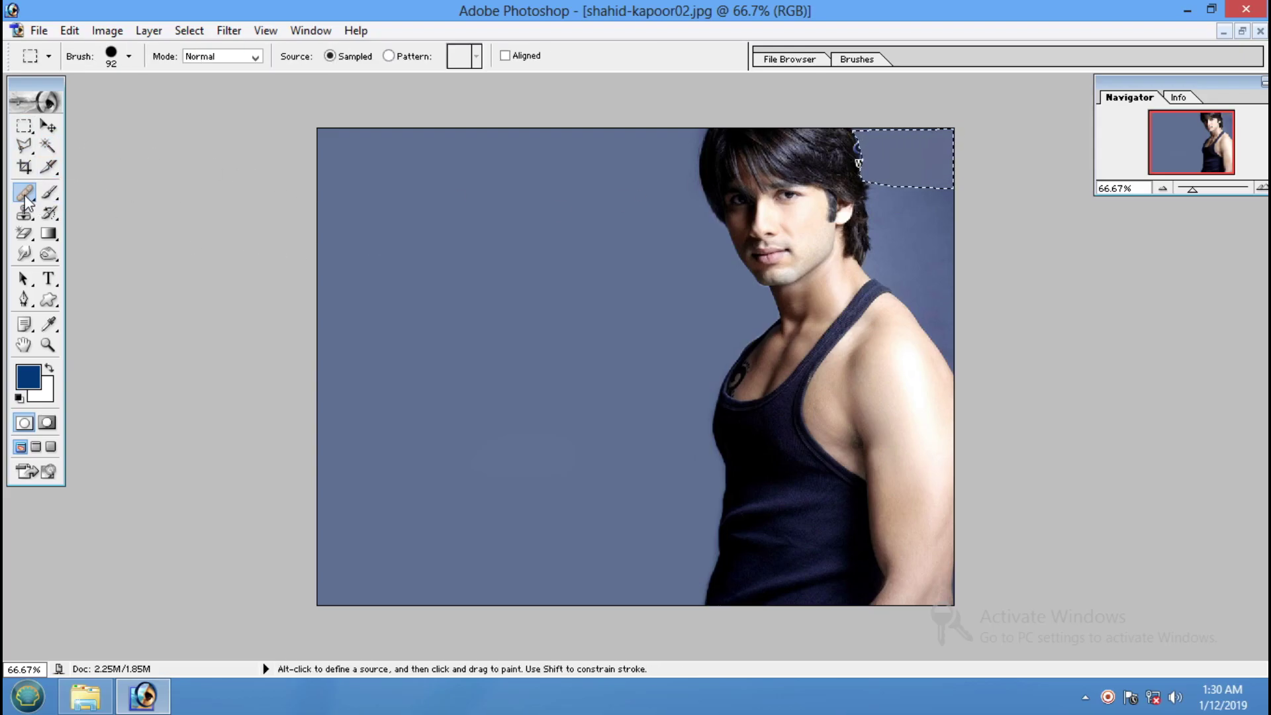
left_click_drag(24, 192, 93, 207)
left_click_drag(889, 172, 497, 318)
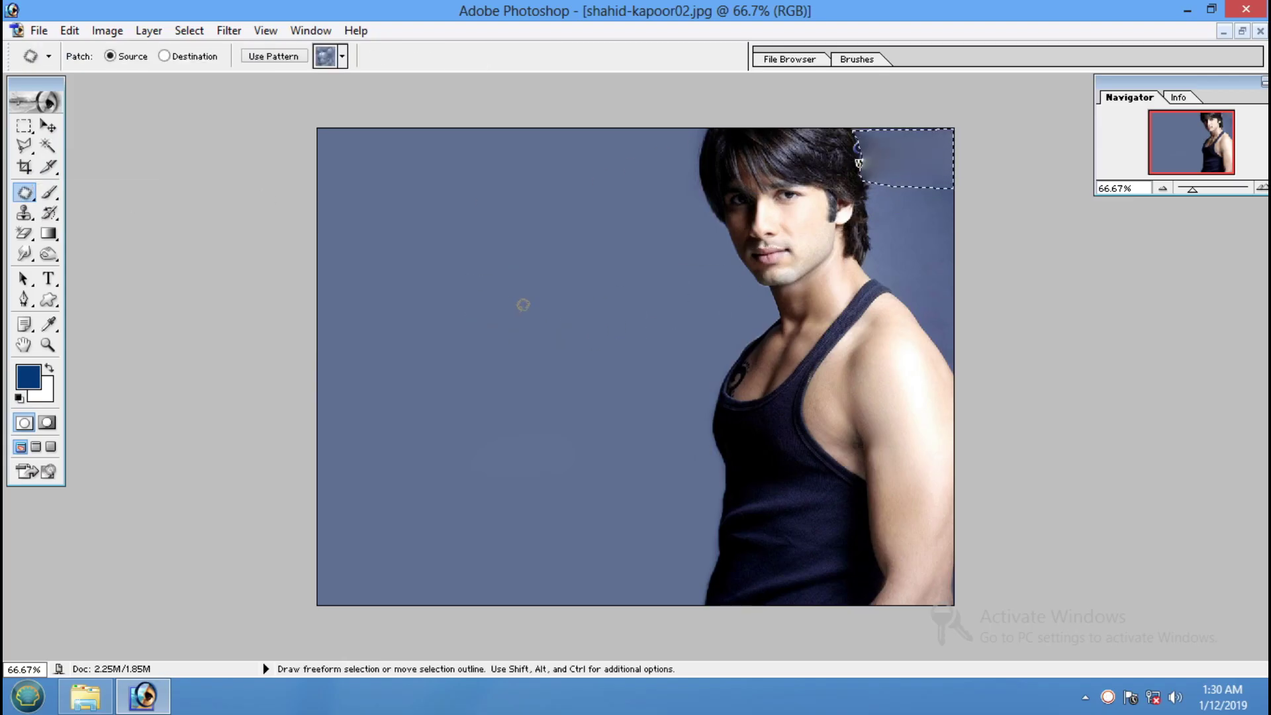
key("ctrl+d")
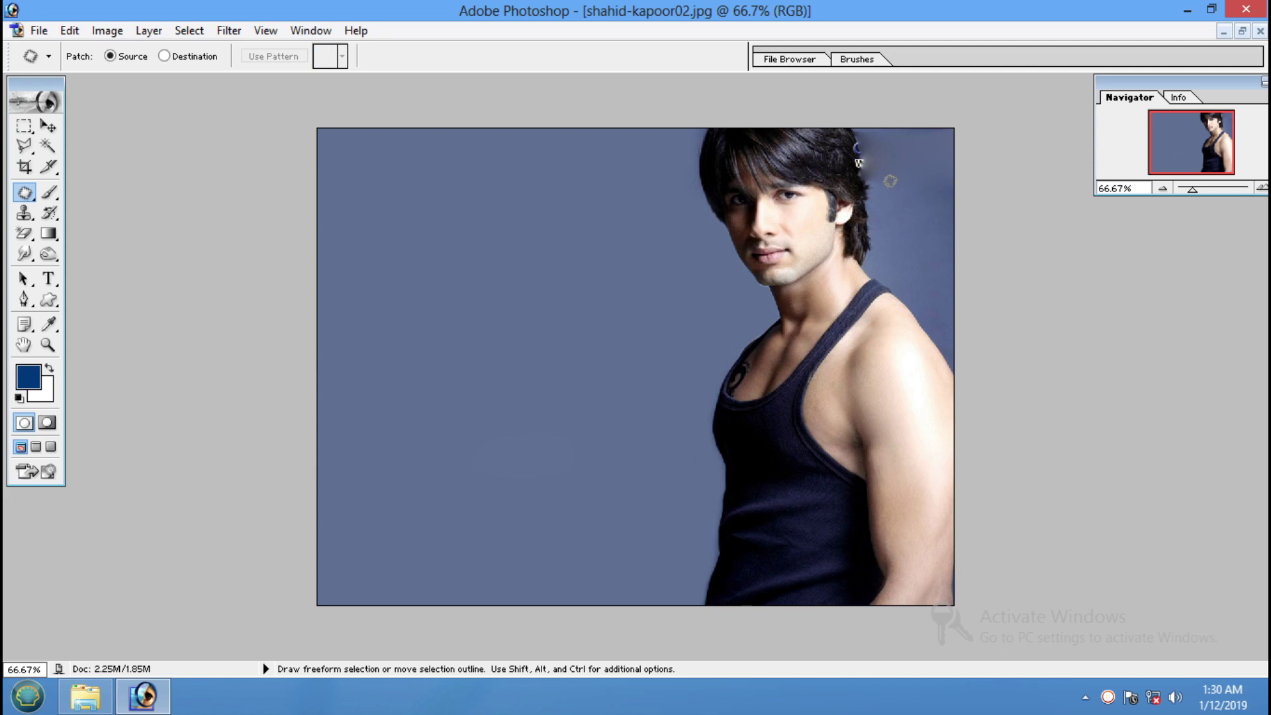
key("ctrl+shift+d")
key("ctrl+d")
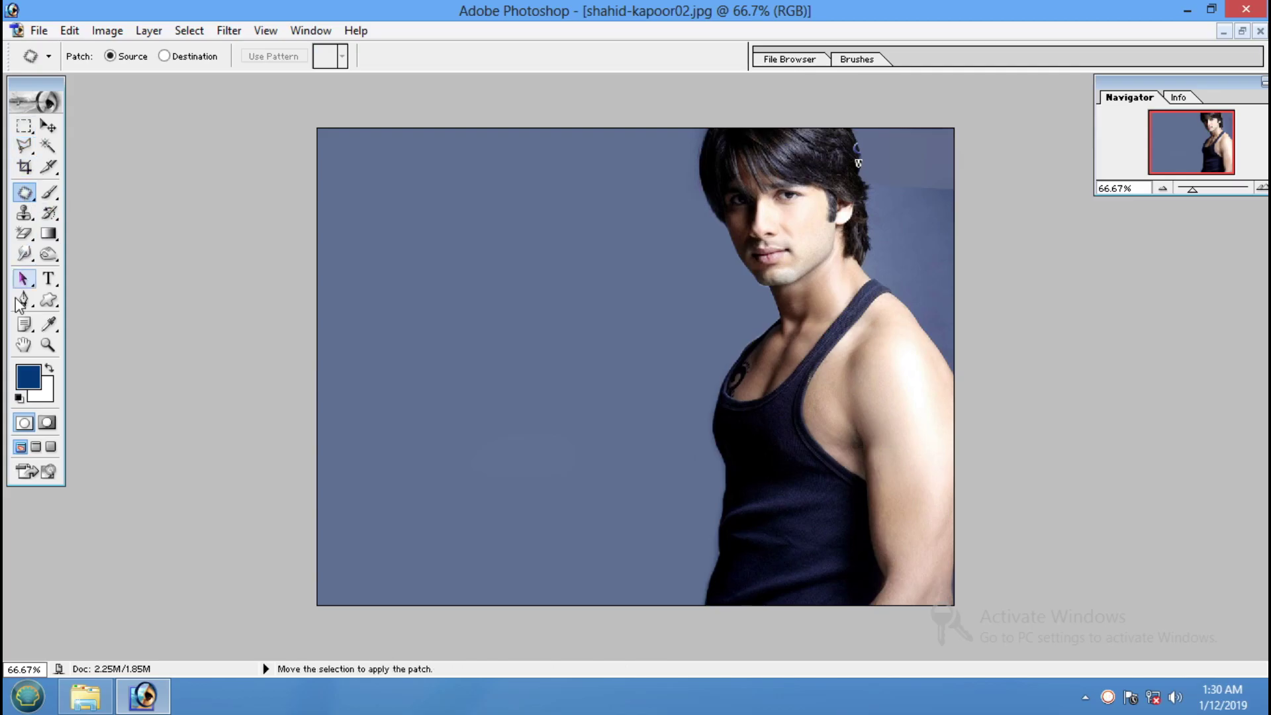
left_click(24, 300)
Step: Trace a Pen-path selection around the top-right corner and patch it with mid-image backdrop
left_click(869, 186)
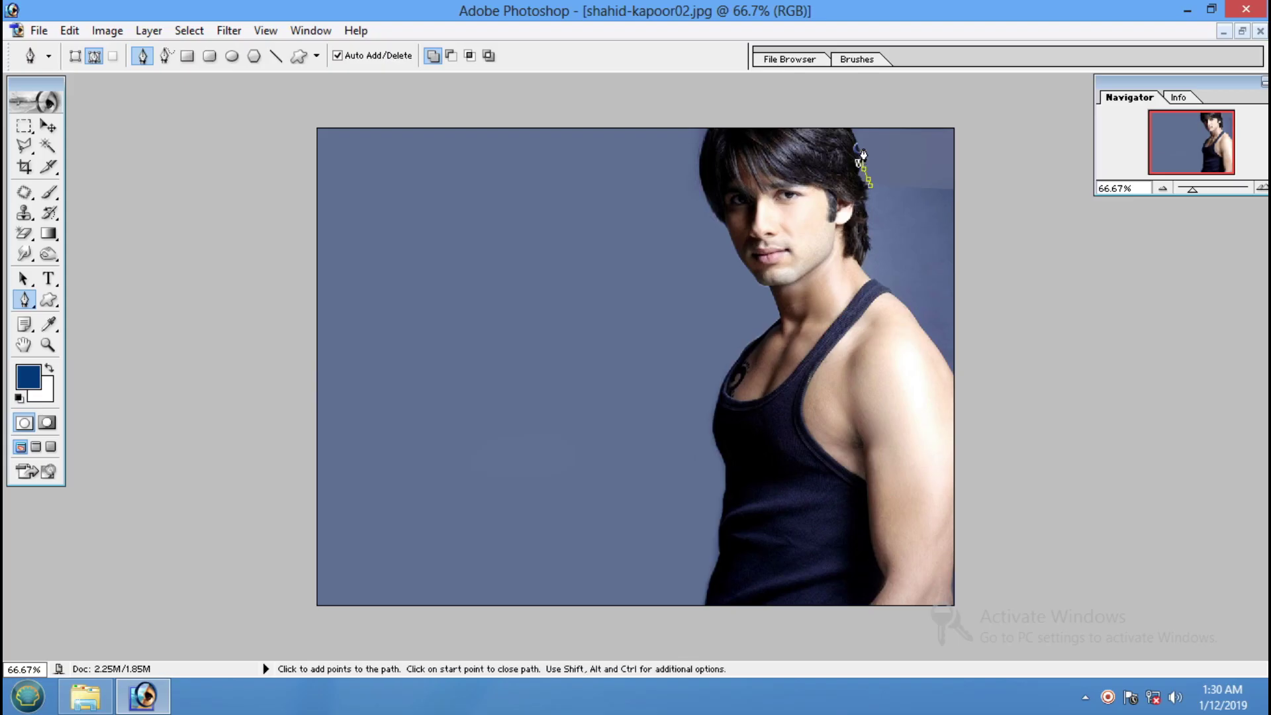
left_click(953, 126)
left_click(955, 201)
left_click(873, 194)
right_click(894, 162)
left_click(923, 248)
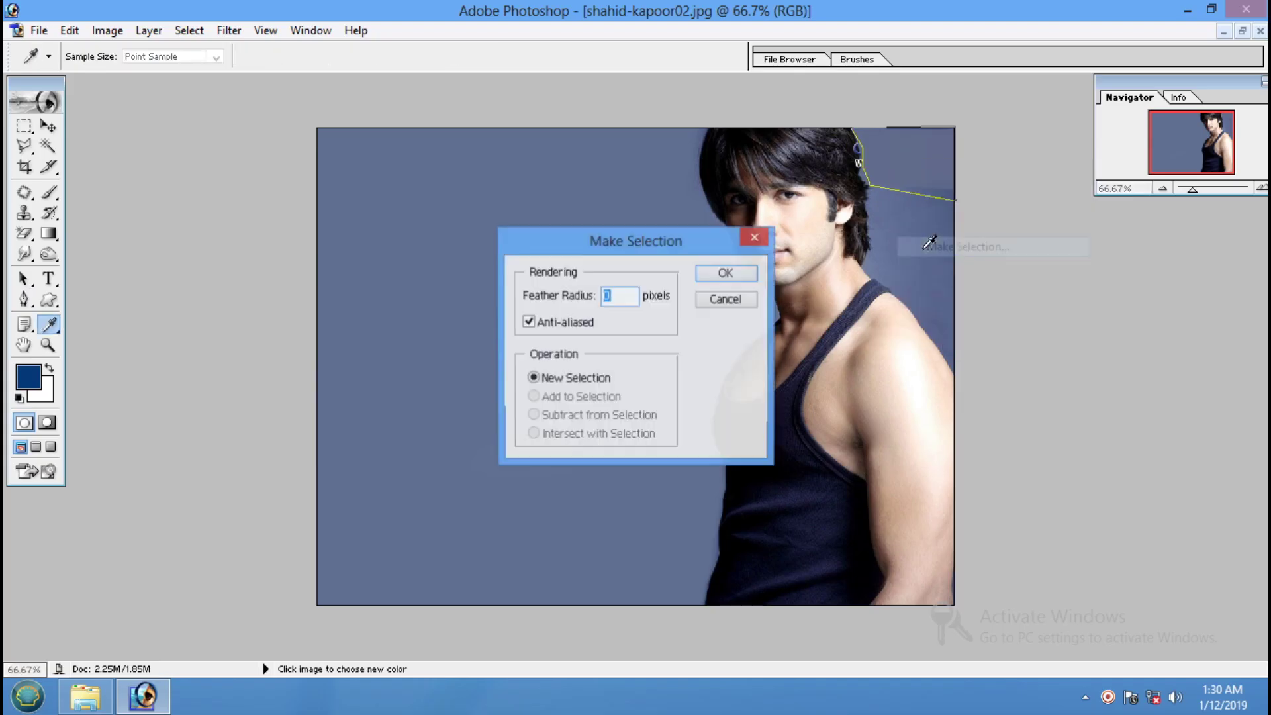
key("Return")
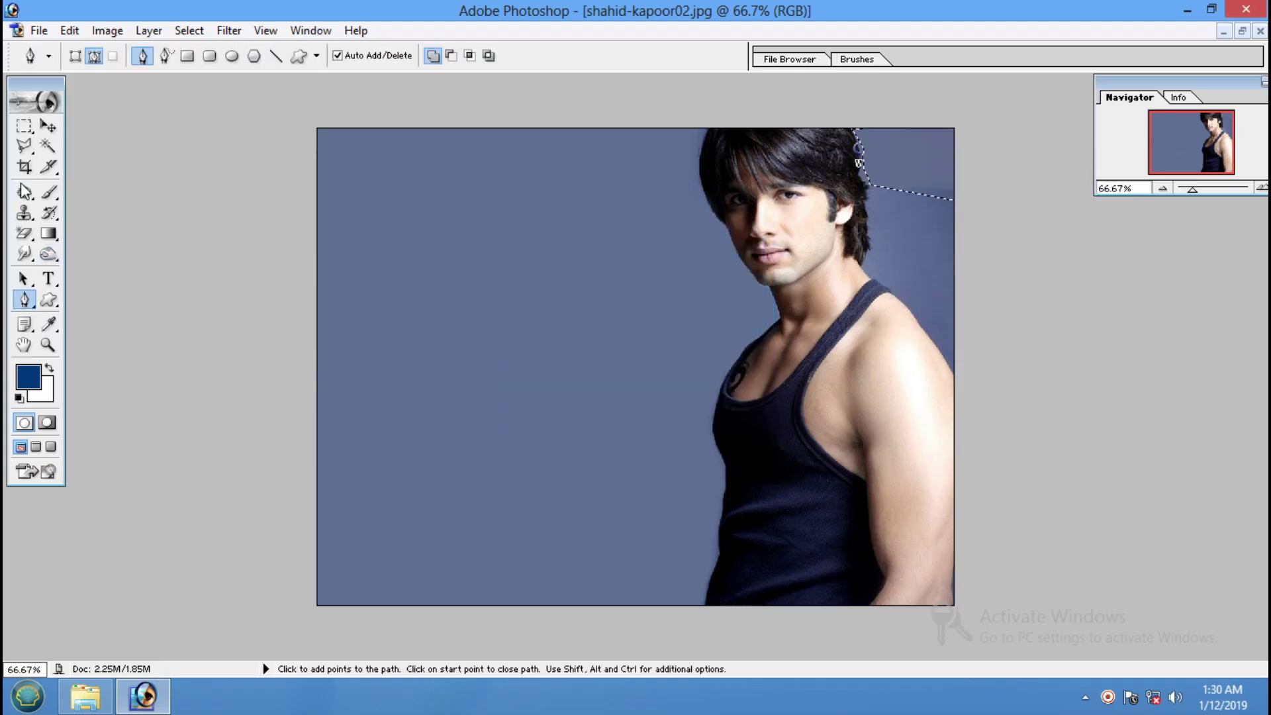
left_click(25, 192)
left_click_drag(464, 268, 480, 324)
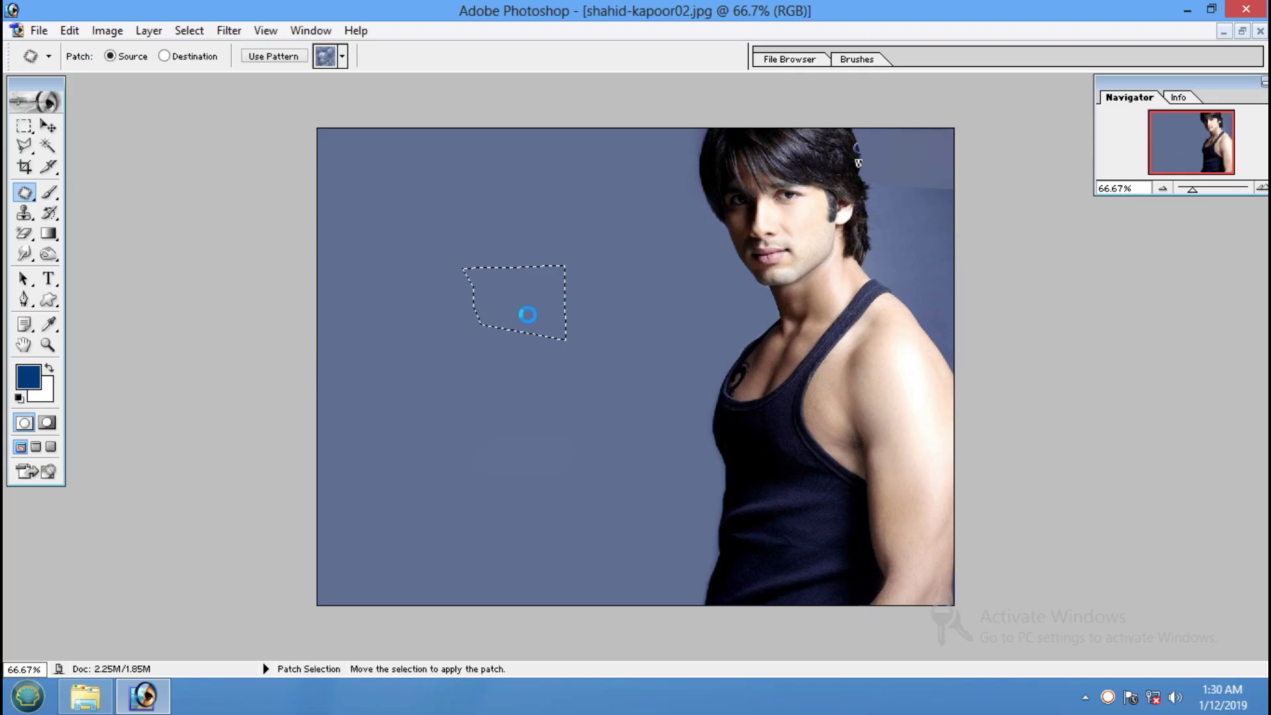
key("ctrl+d")
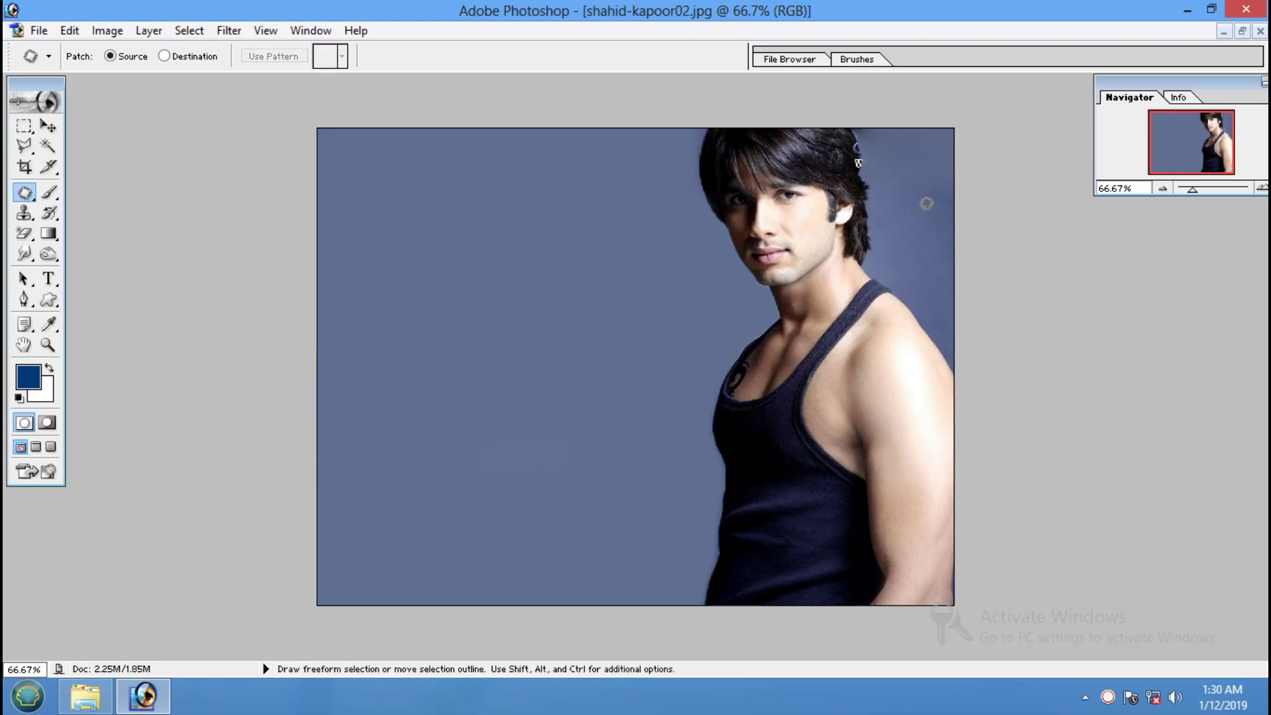
Step: Patch the remaining background areas beside the hair and up to the top edge
left_click_drag(902, 181, 669, 291)
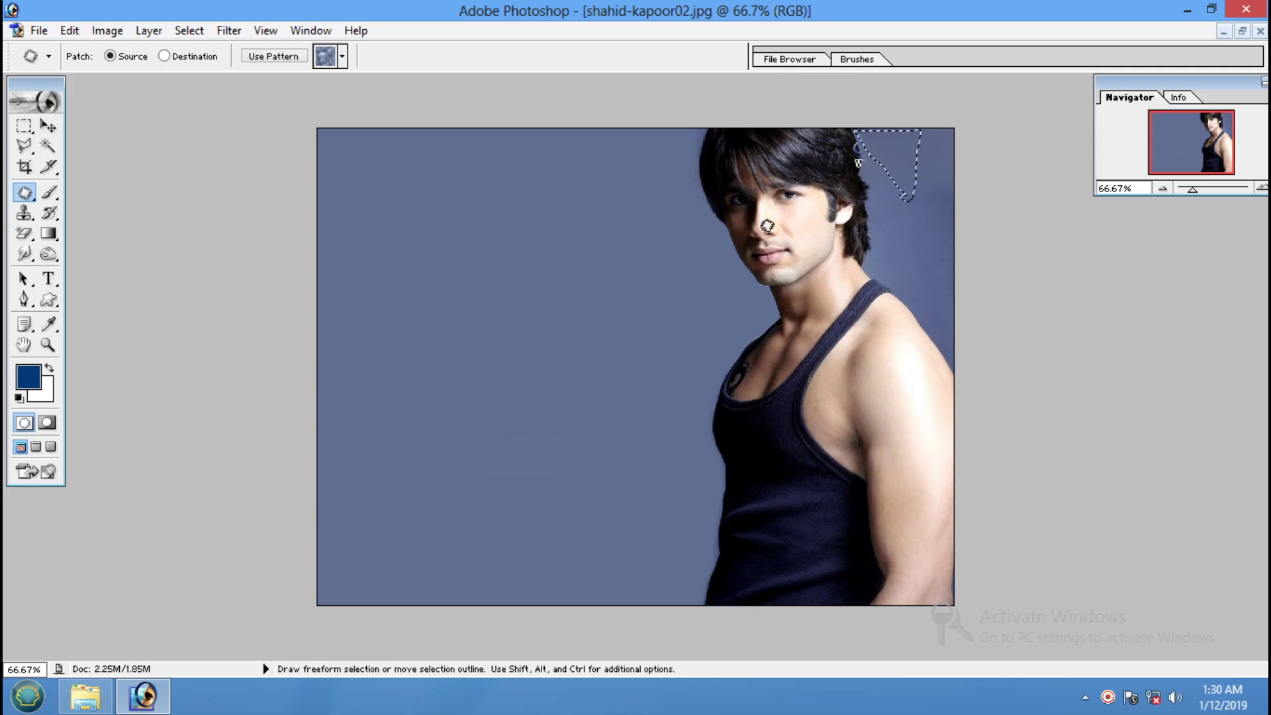
mouse_move(902, 165)
left_mouse_down()
mouse_move(964, 177)
mouse_move(897, 158)
mouse_move(591, 357)
left_mouse_up()
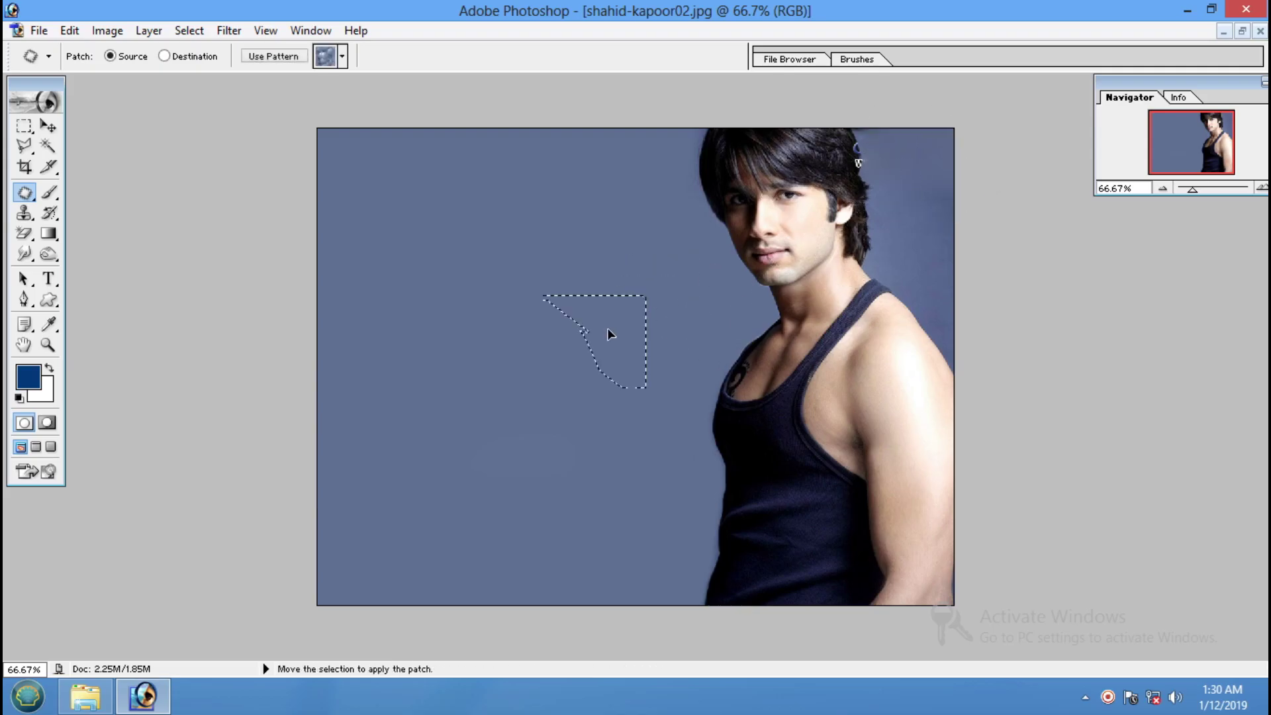
key("ctrl+d")
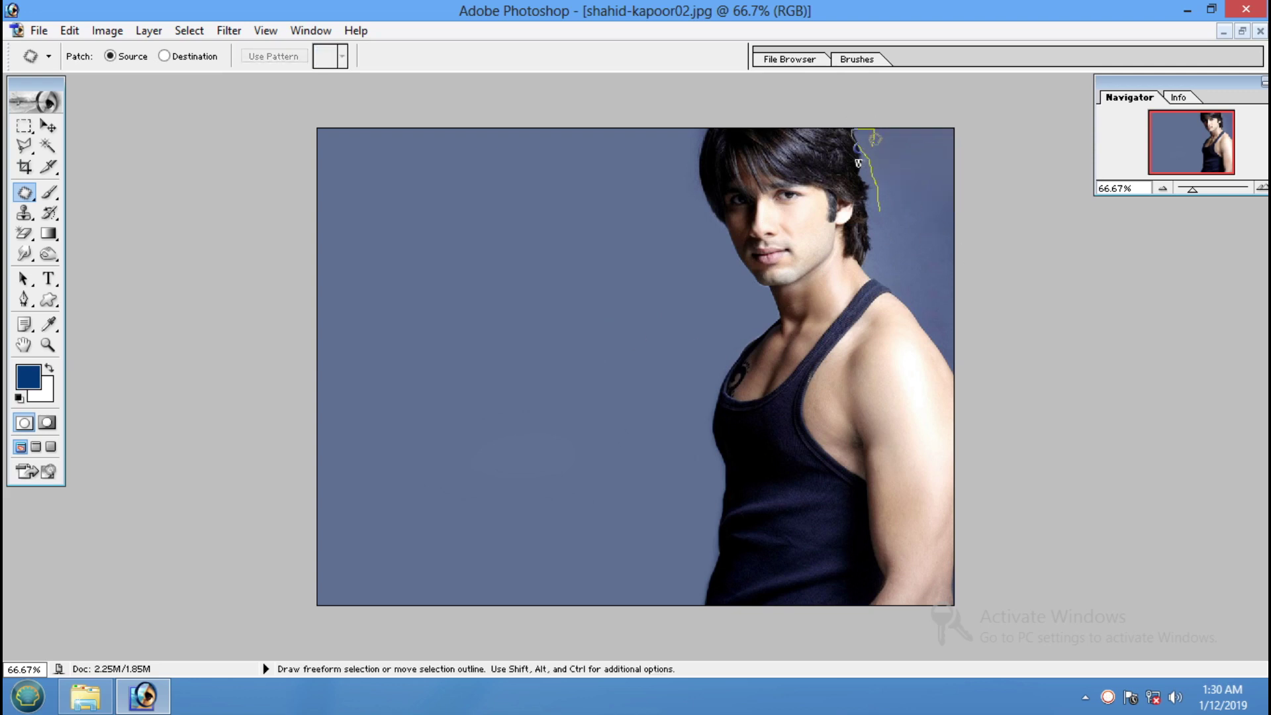
left_click_drag(855, 122, 875, 192)
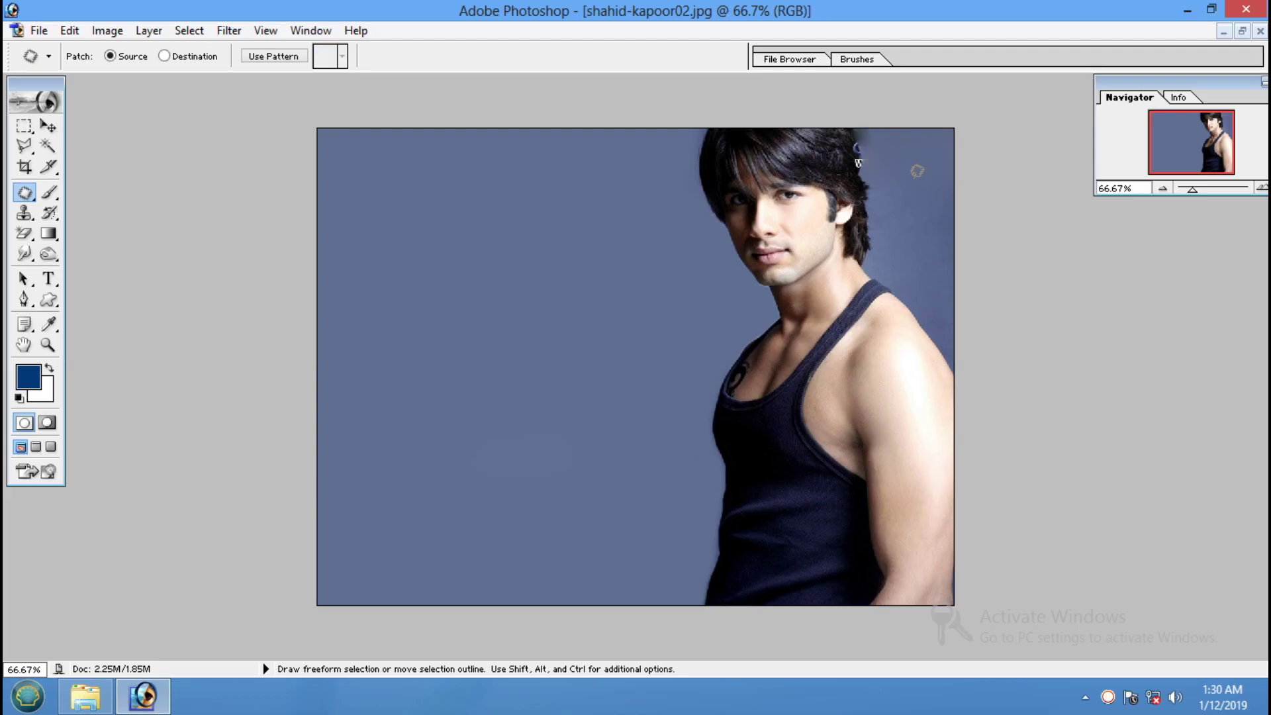
key("ctrl+d")
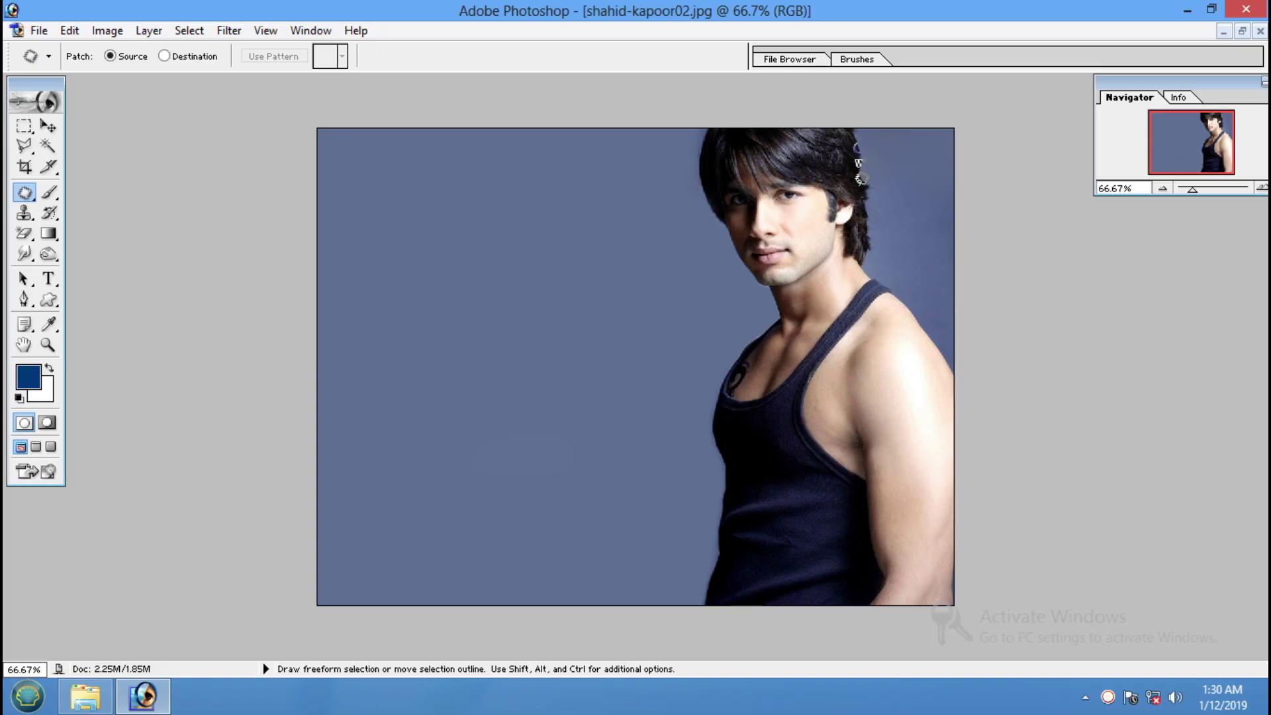
left_click(24, 300)
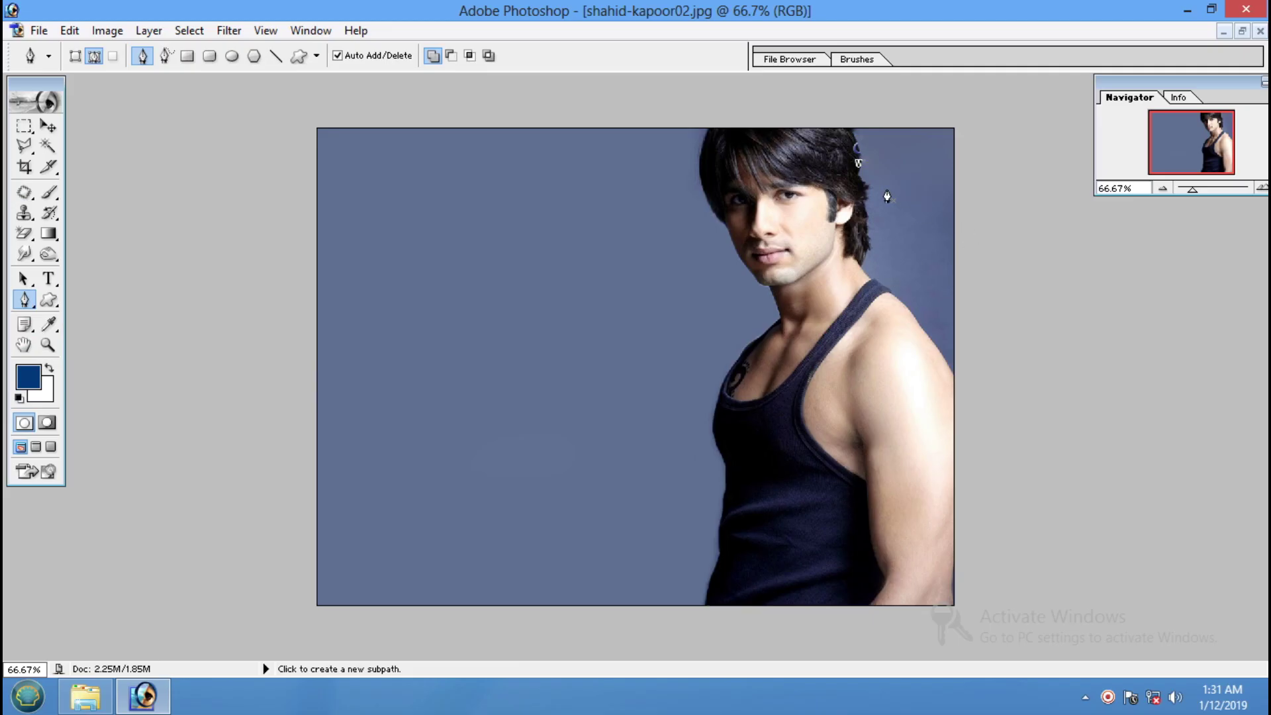
Step: Trace a Pen path along the hair's right edge and convert it to a selection
left_click(864, 188)
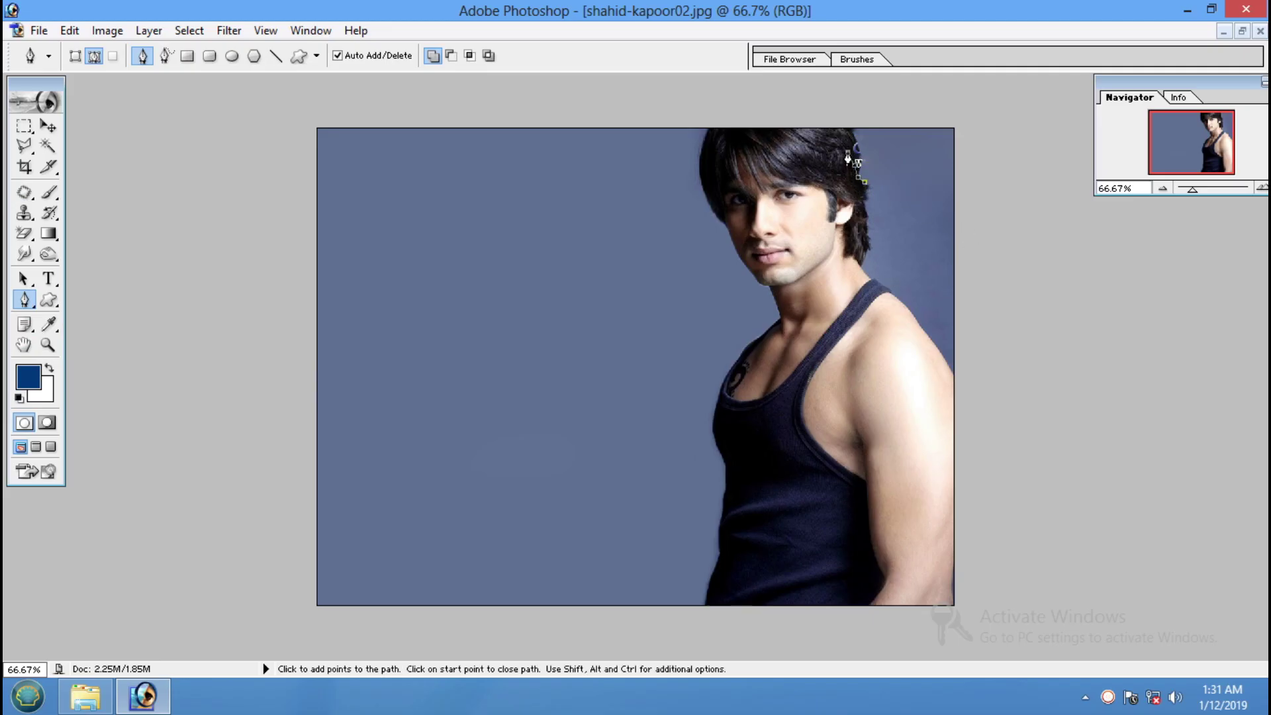
left_click(859, 130)
left_click(867, 161)
left_click(868, 174)
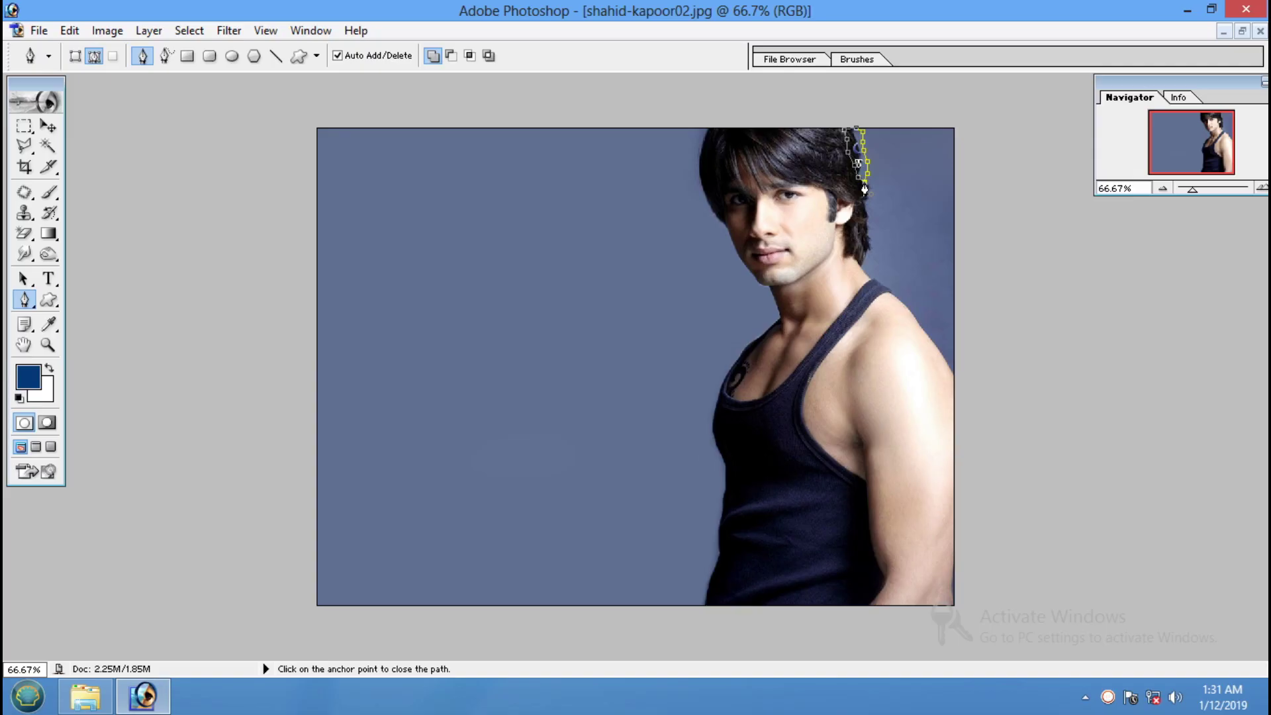
right_click(862, 155)
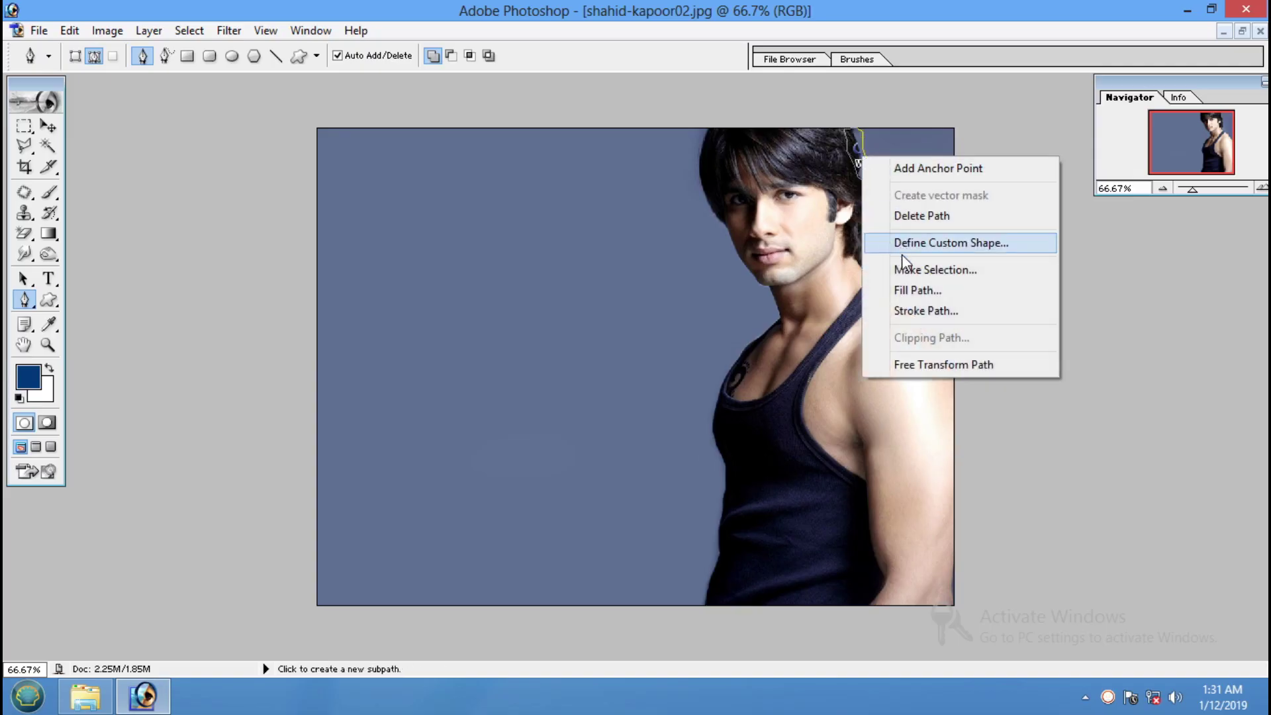
left_click(907, 272)
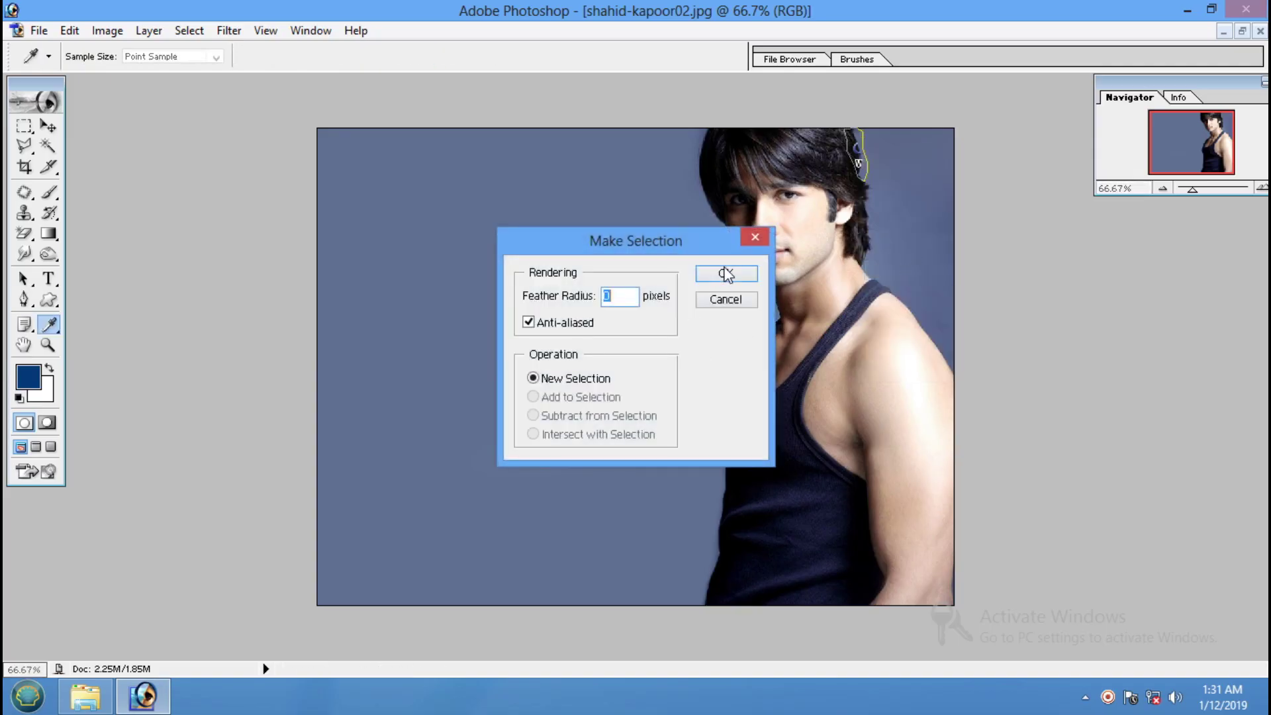
left_click(726, 275)
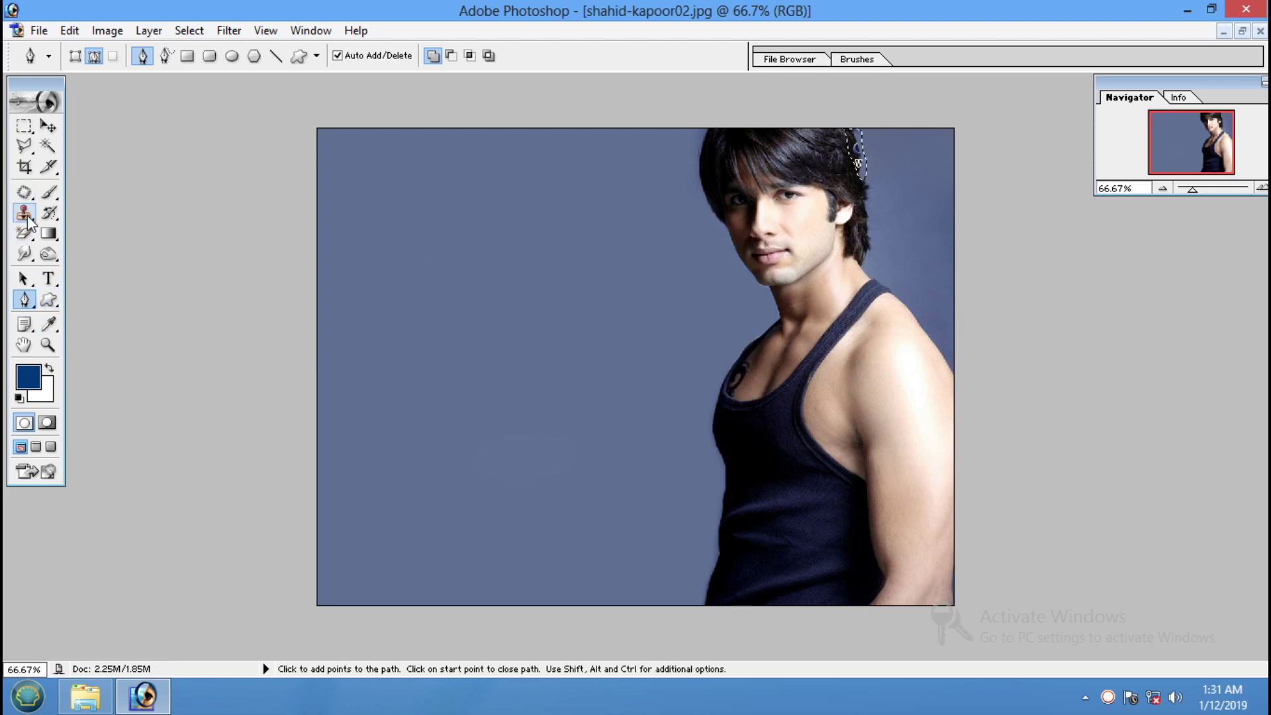
Step: Set the Clone Stamp to a 50 px brush and sample hair as the source
left_click_drag(26, 221, 92, 220)
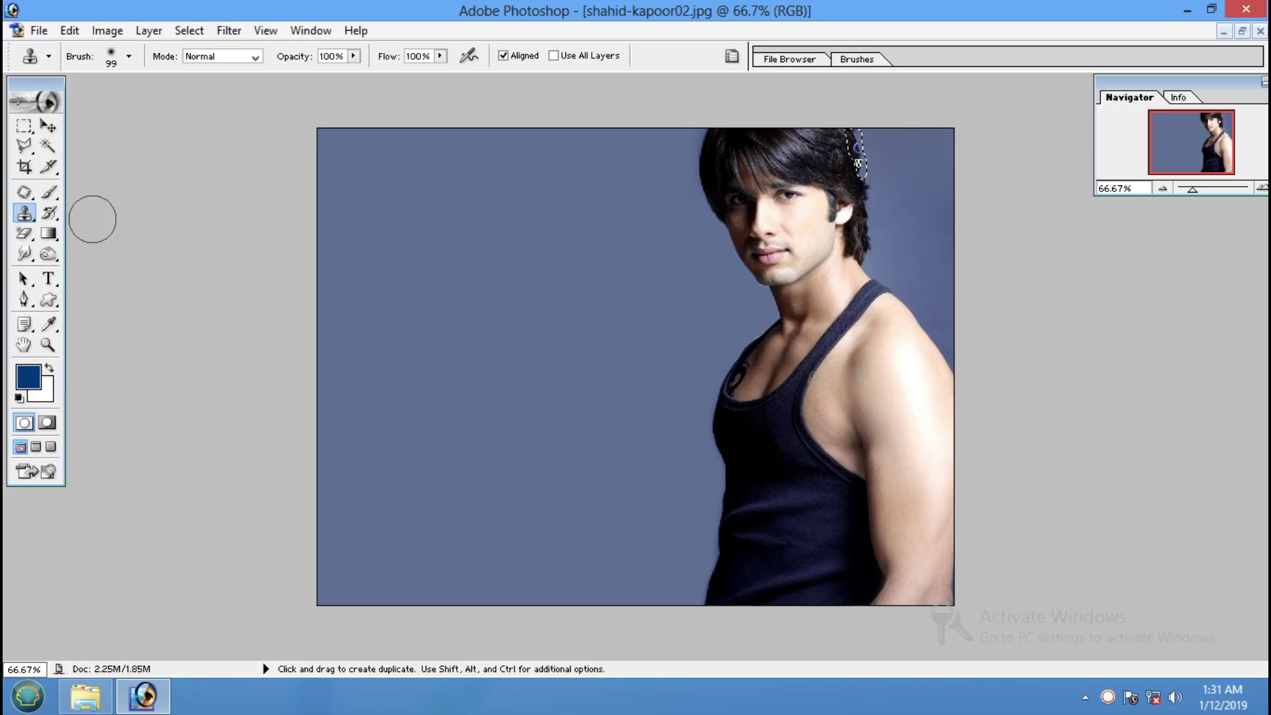
right_click(795, 153)
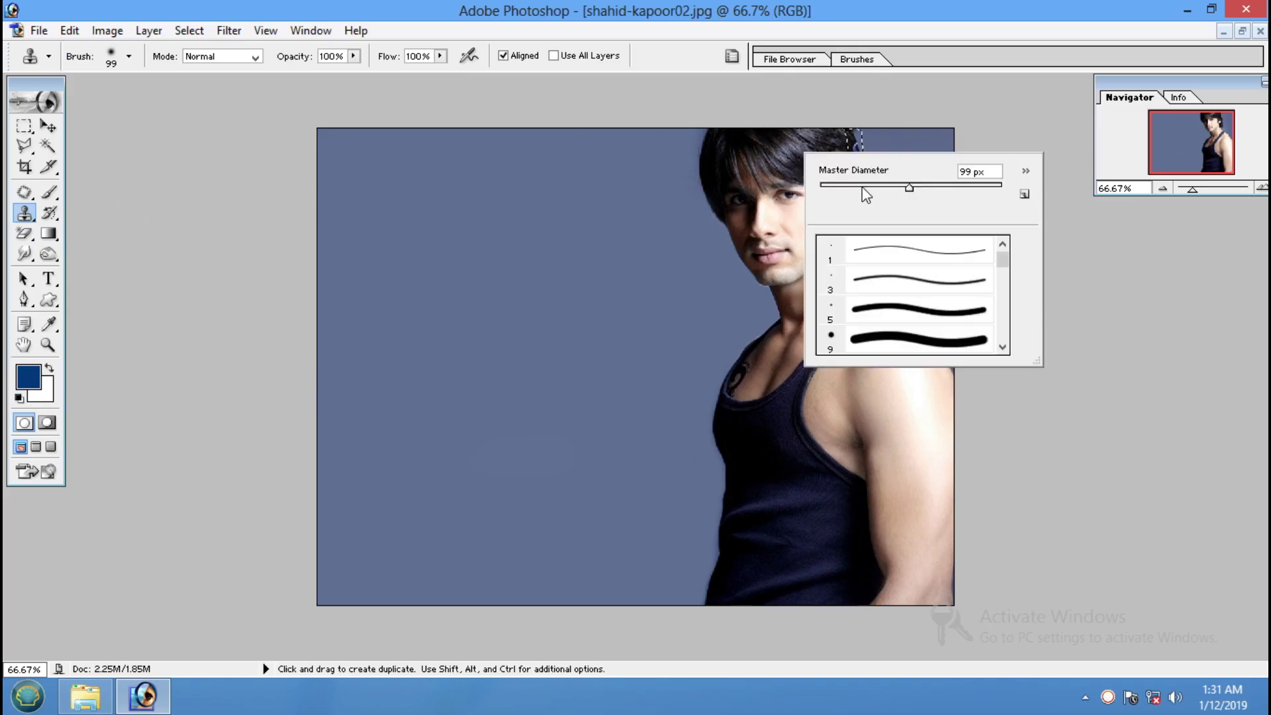
key("bracketleft")
key("Return")
key("bracketleft")
key("bracketleft")
key("bracketleft")
key("bracketleft")
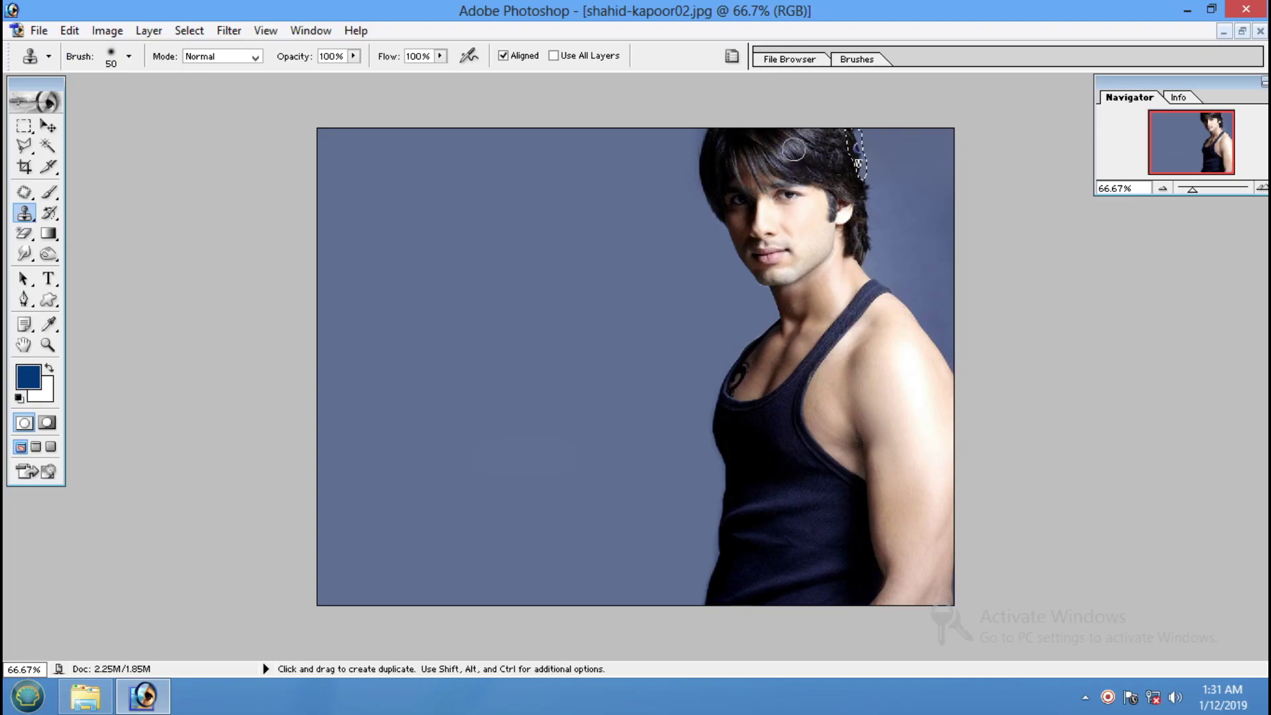
left_click(855, 148, "alt")
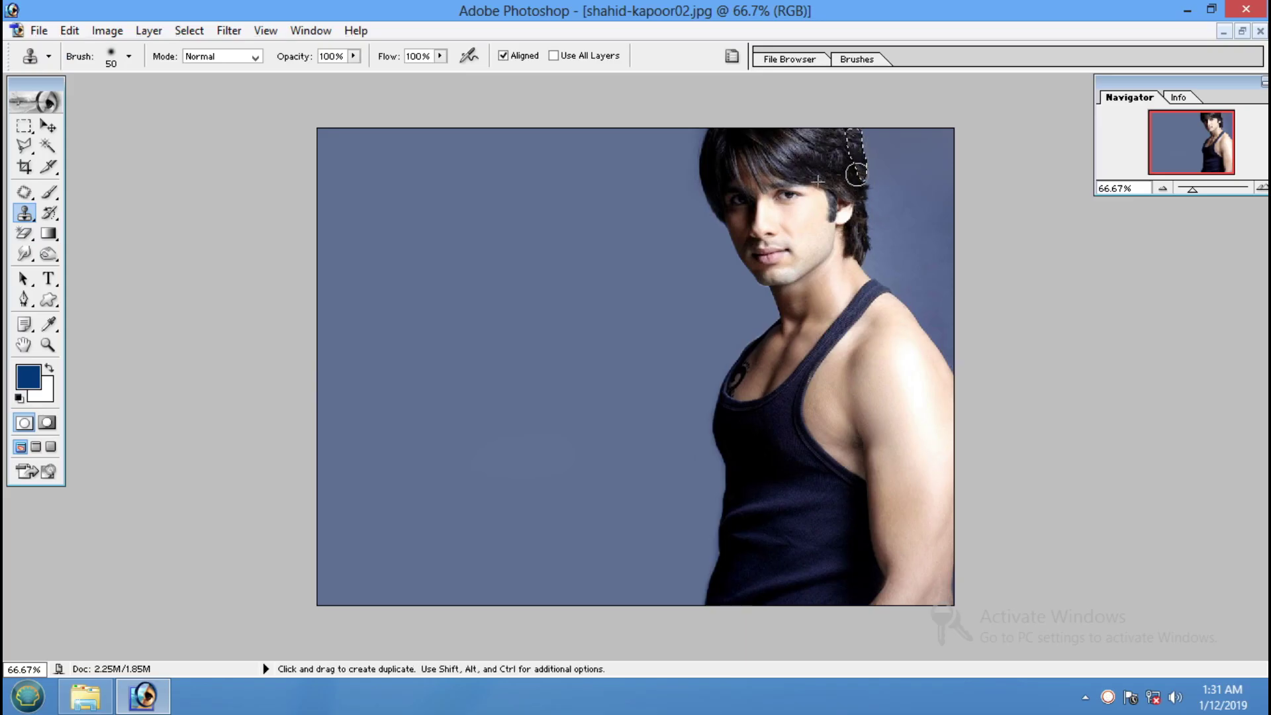
Step: Deselect the hair, then patch the background just right of the hair with nearby backdrop
left_click(24, 125)
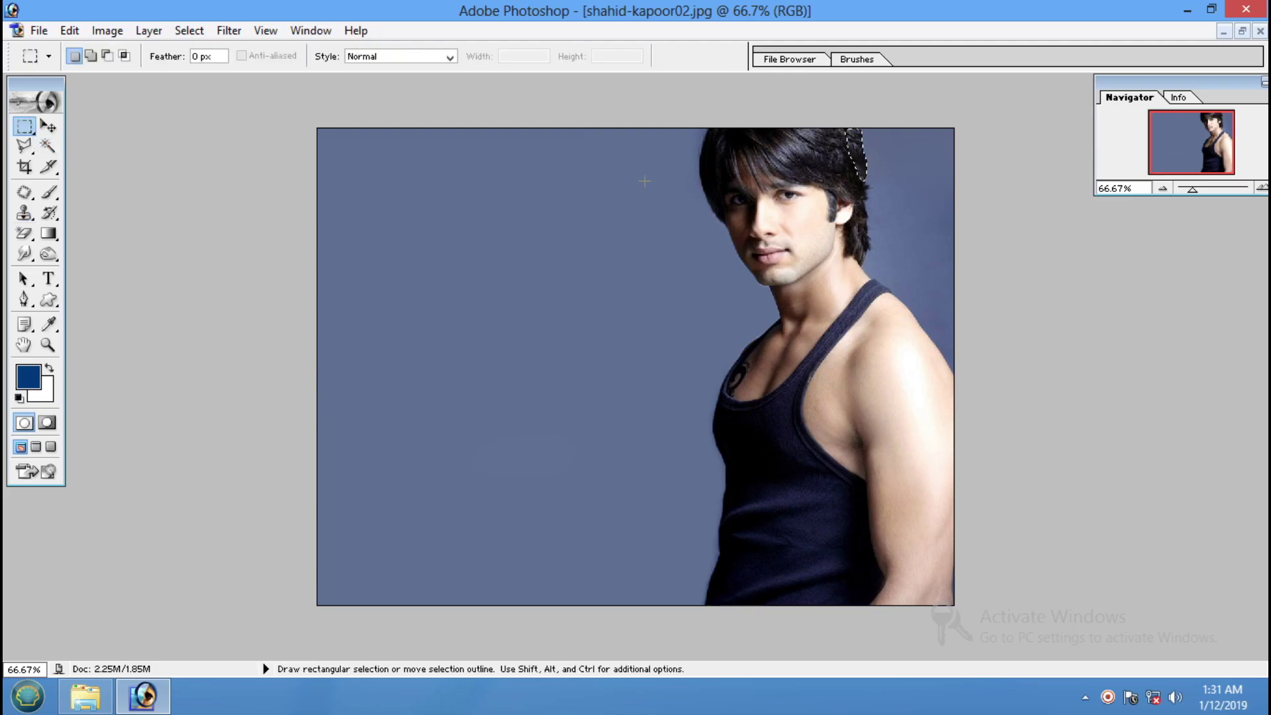
right_click(746, 155)
left_click(761, 168)
left_click(24, 192)
left_click_drag(885, 160, 925, 262)
mouse_move(910, 219)
left_mouse_down()
mouse_move(964, 171)
mouse_move(924, 219)
mouse_move(932, 278)
left_mouse_up()
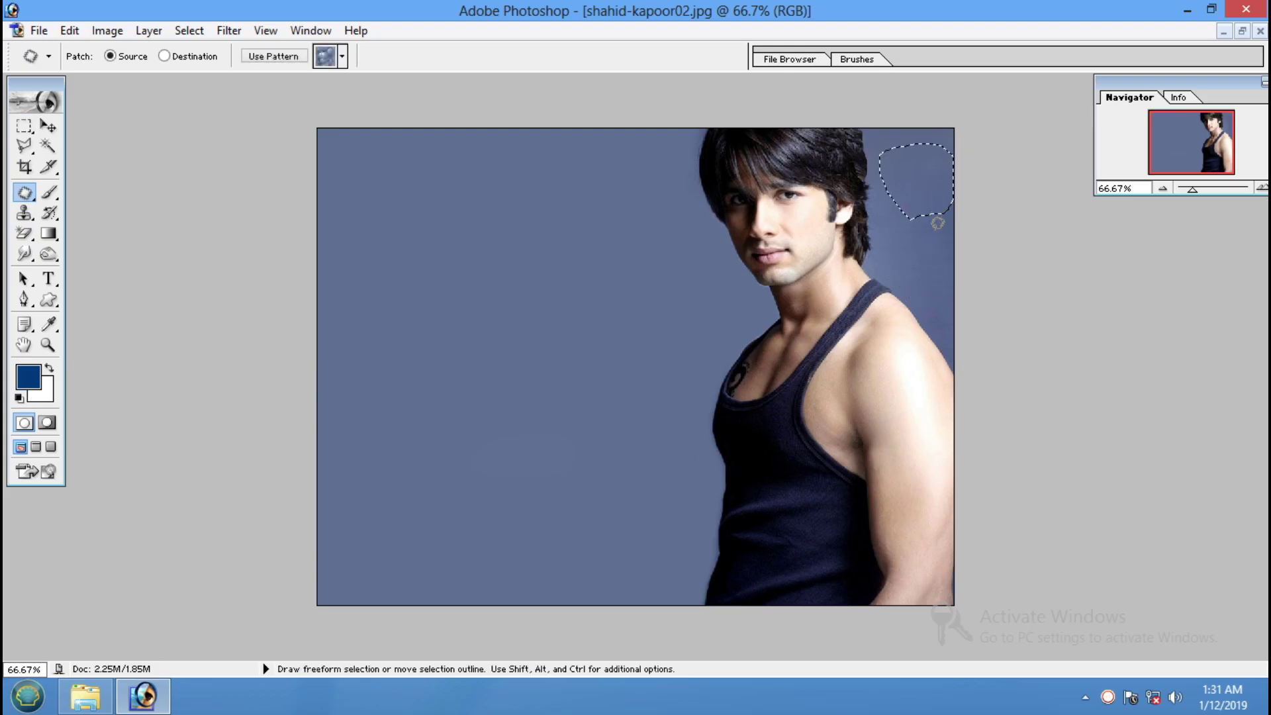
left_click(933, 304)
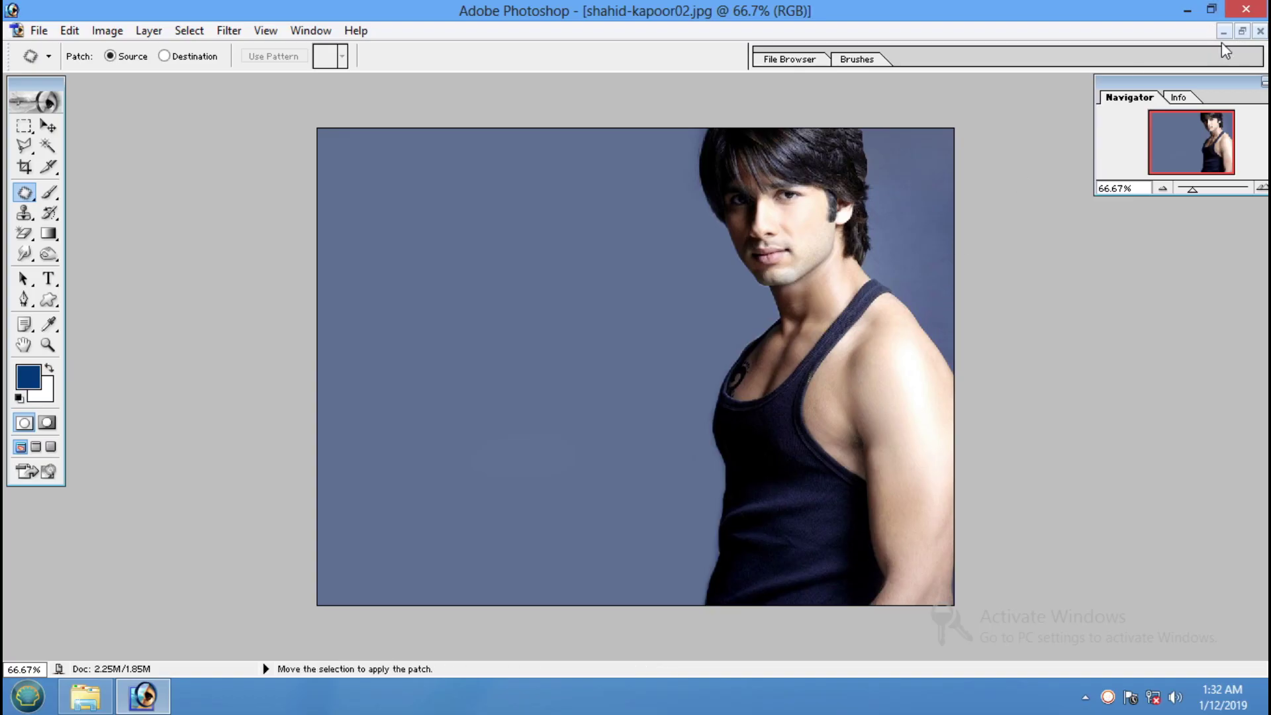
Step: Save the portrait as shahid-kapoor020.jpg in JPEG format, accepting the JPEG Options
left_click(41, 32)
left_click(90, 201)
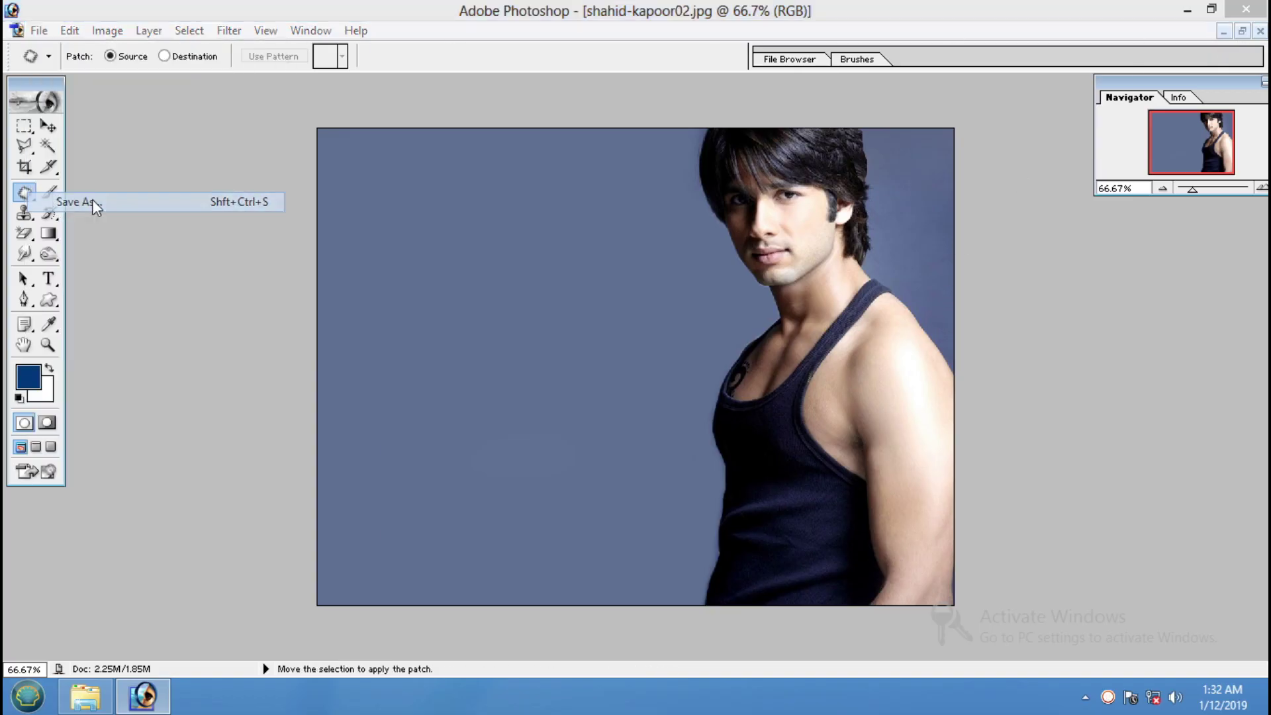
left_click(650, 382)
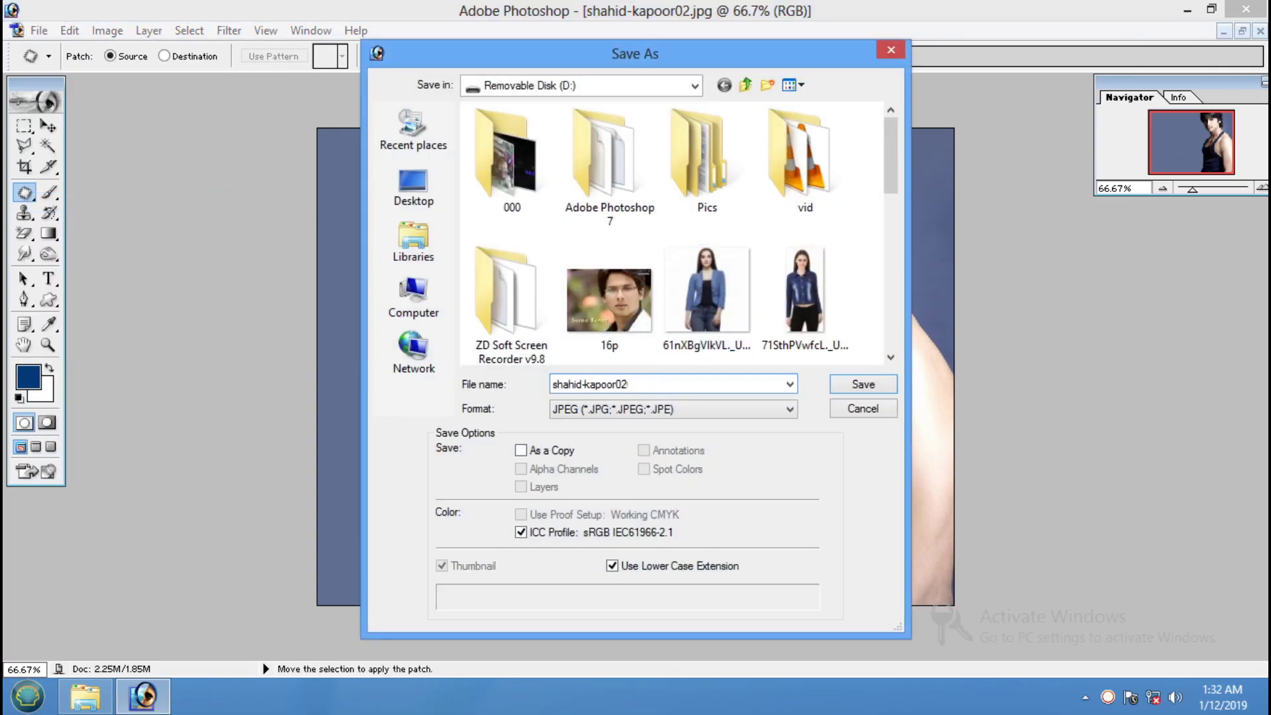
left_click(863, 384)
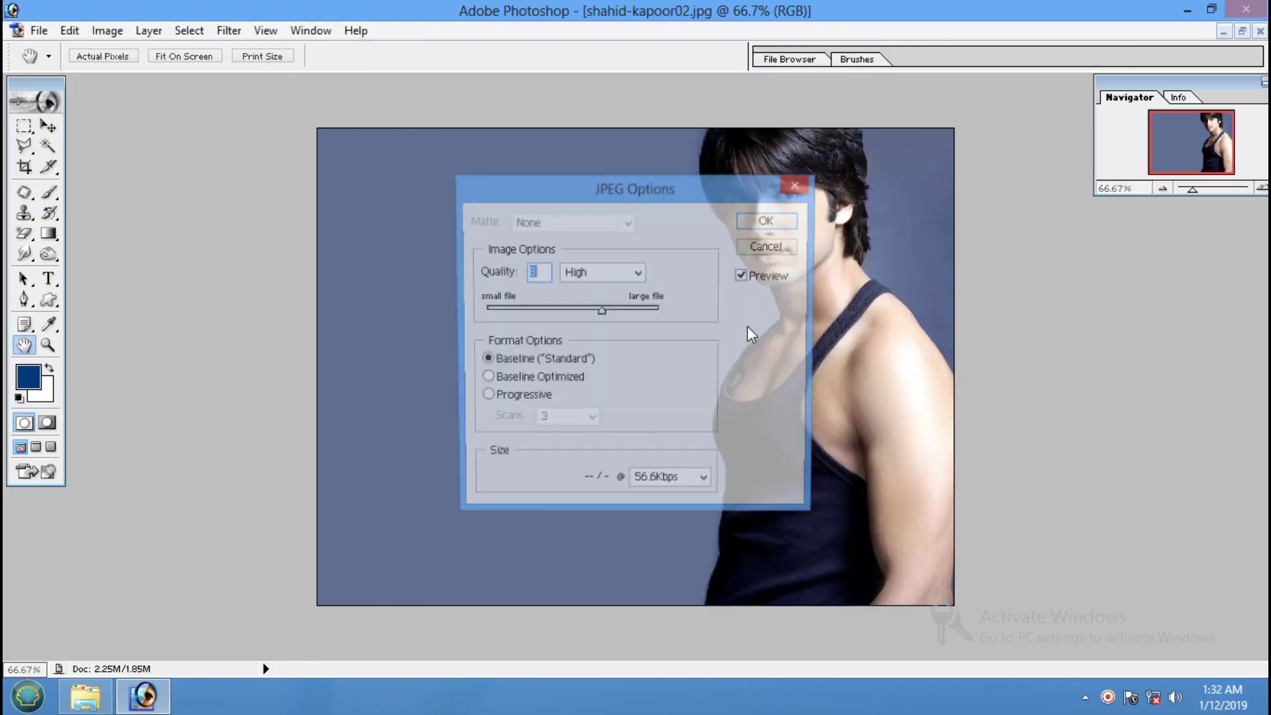
left_click(766, 221)
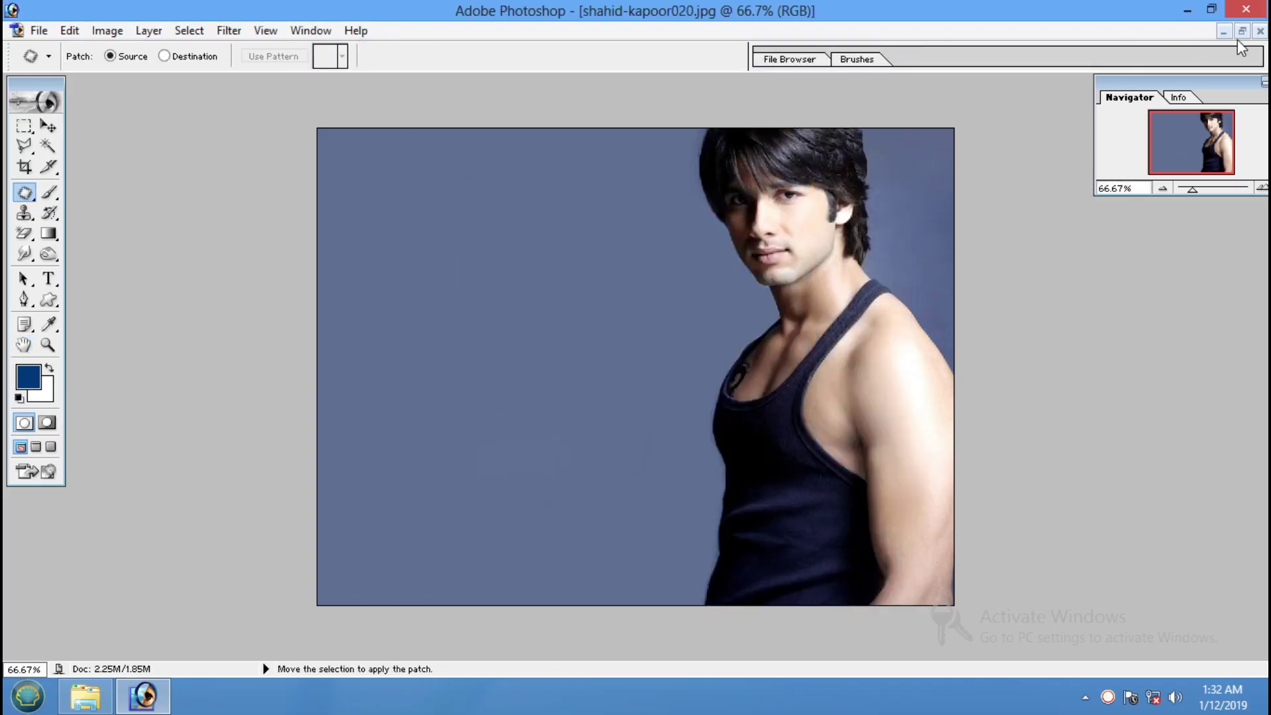
left_click(1242, 31)
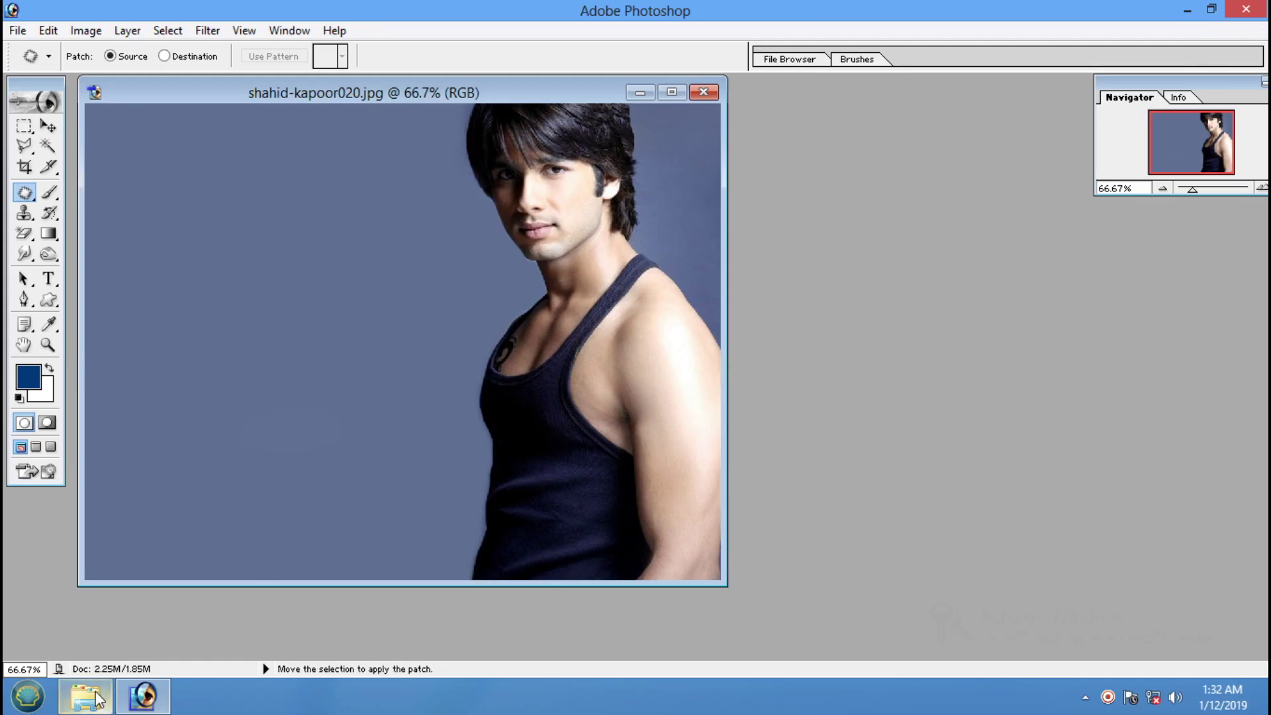
Step: Open shahid-kapoor02.jpg from Explorer beside the edited copy, then close it and maximize shahid-kapoor020.jpg
left_click(97, 699)
mouse_move(1010, 391)
left_mouse_down()
mouse_move(200, 676)
mouse_move(959, 380)
left_mouse_up()
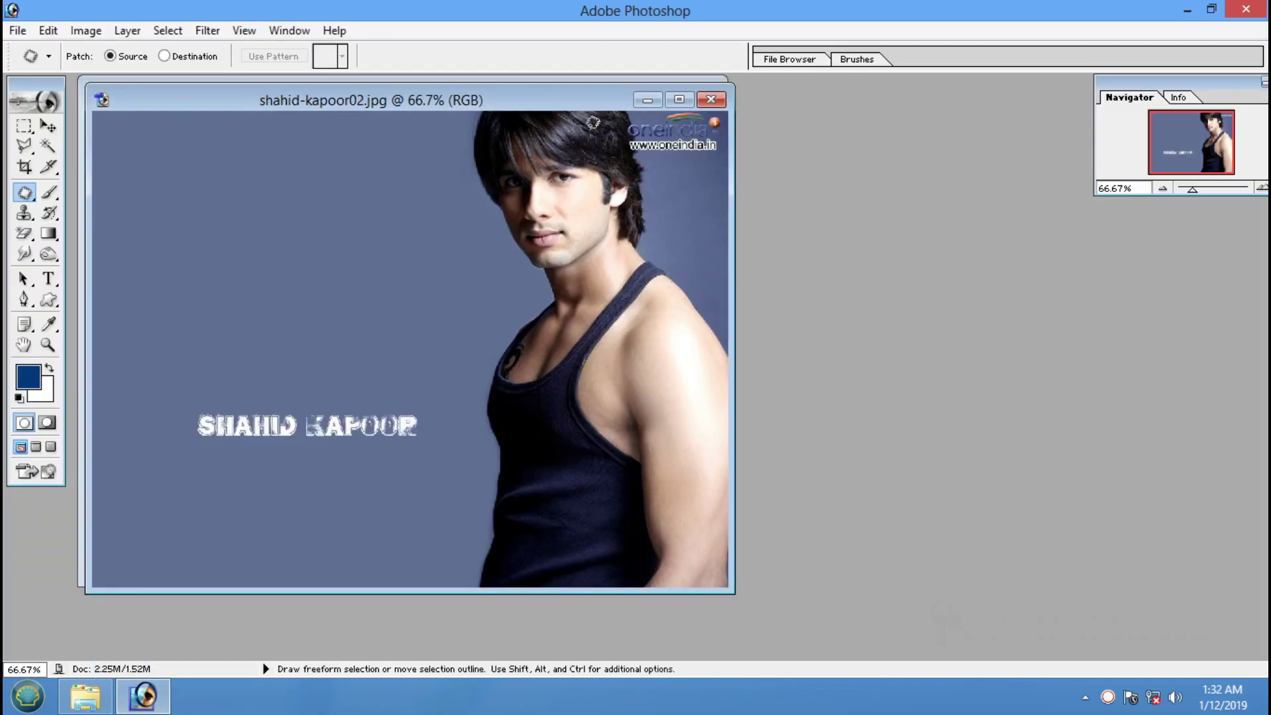
left_click_drag(578, 103, 1067, 123)
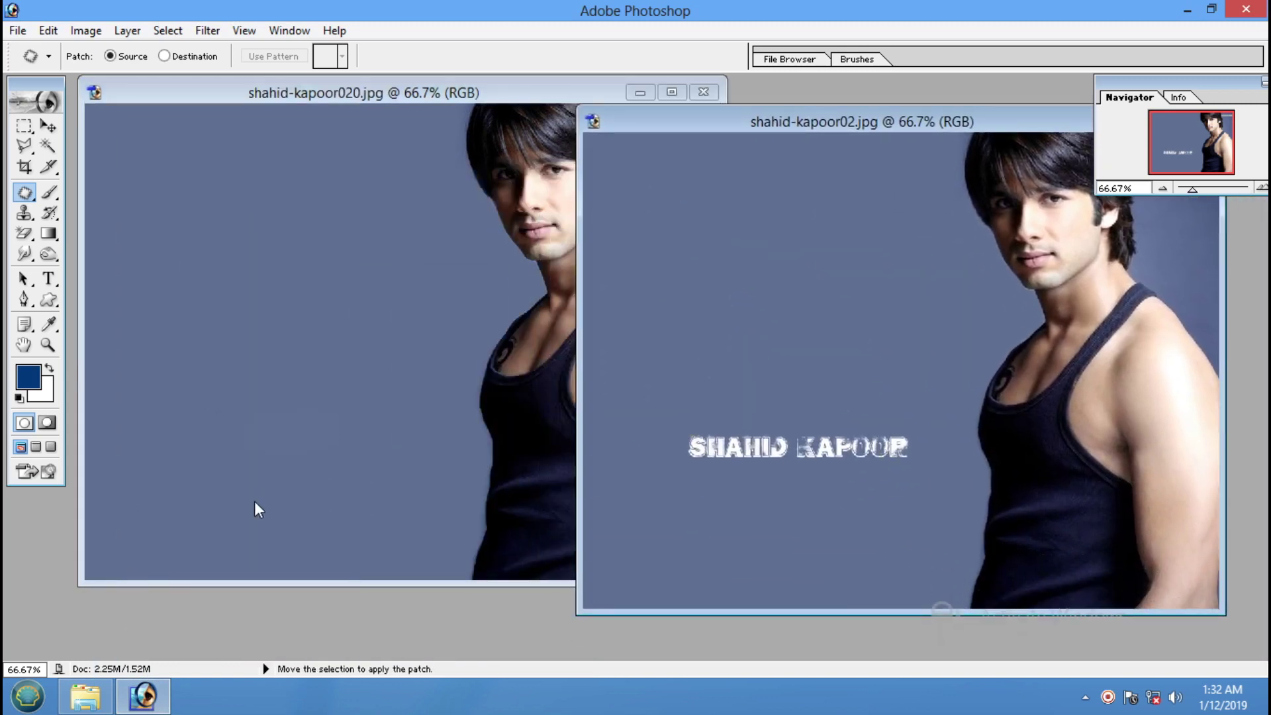
left_click_drag(883, 126, 428, 204)
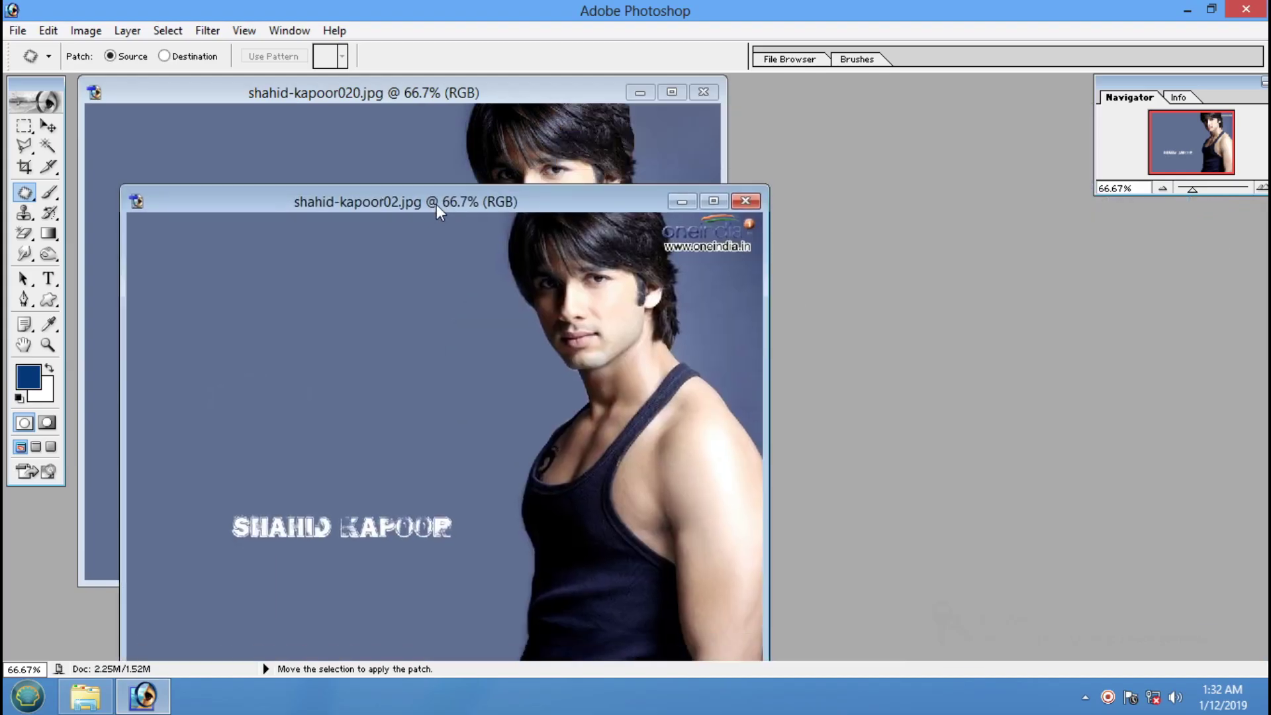
left_click_drag(627, 197, 572, 337)
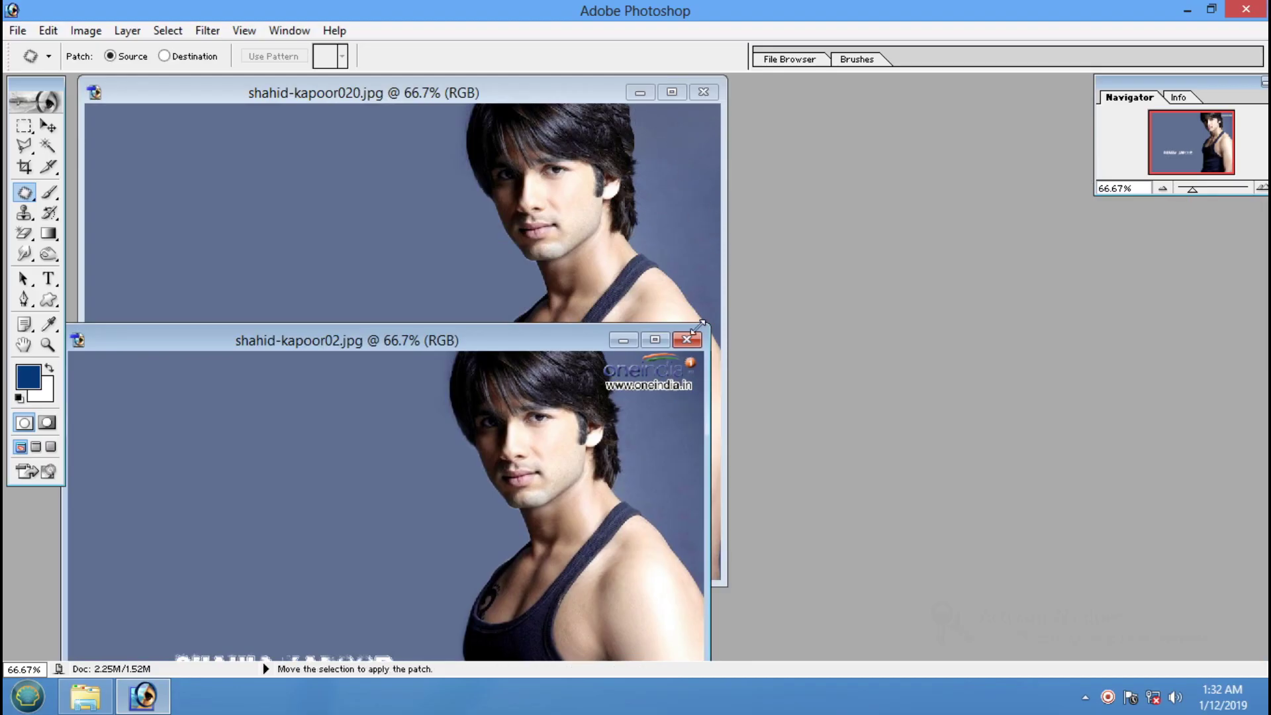
left_click(687, 340)
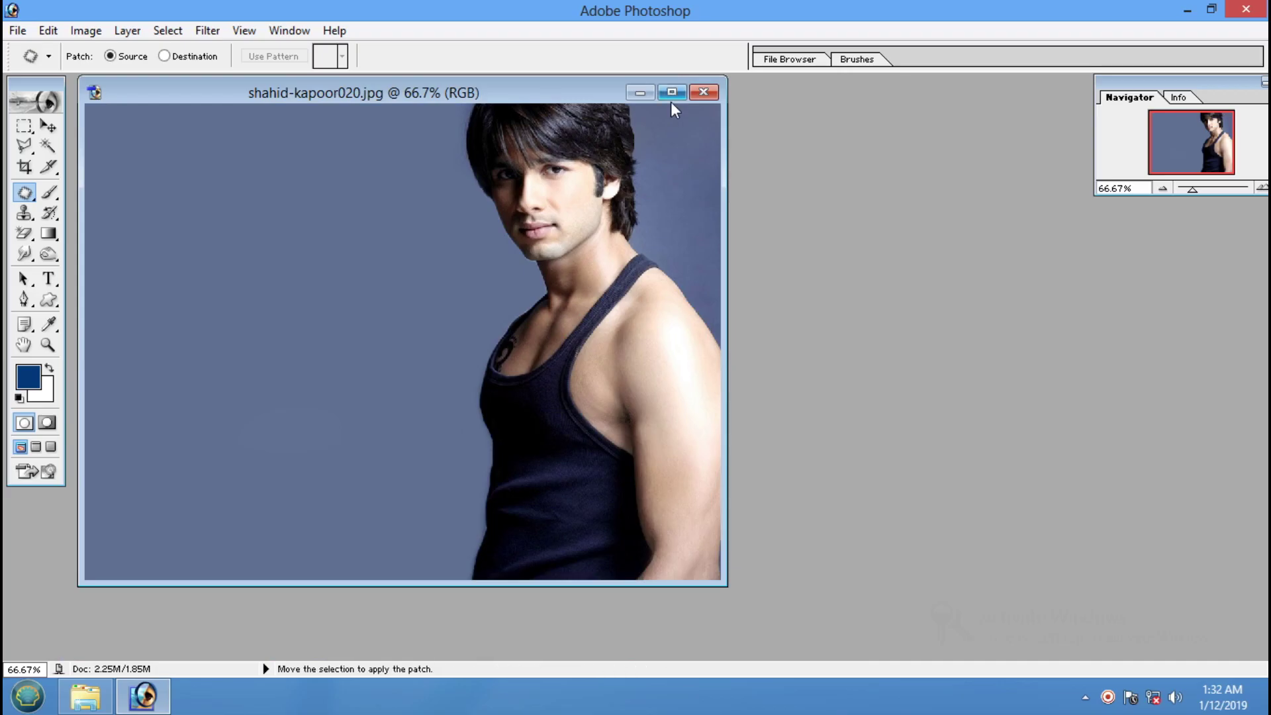
left_click(672, 92)
Step: Browse the Healing Brush and Clone Stamp tool flyouts, leaving Clone Stamp selected
left_click(22, 194)
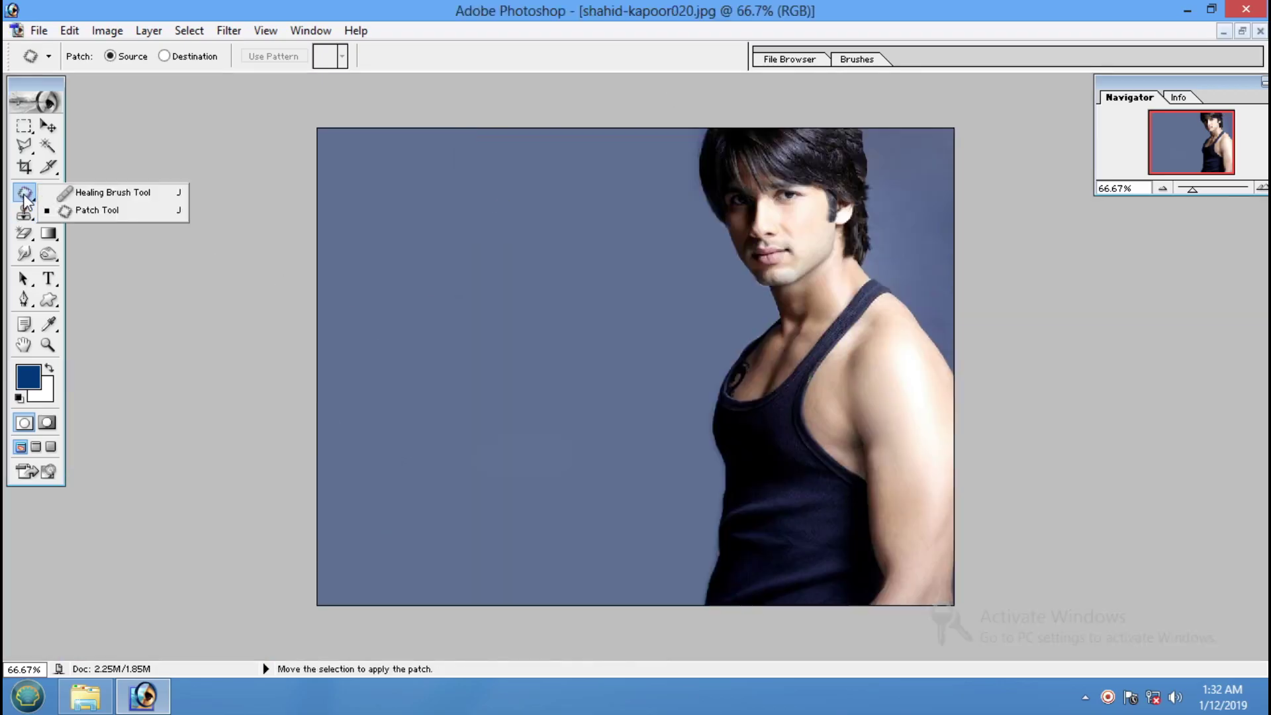
left_click(66, 193)
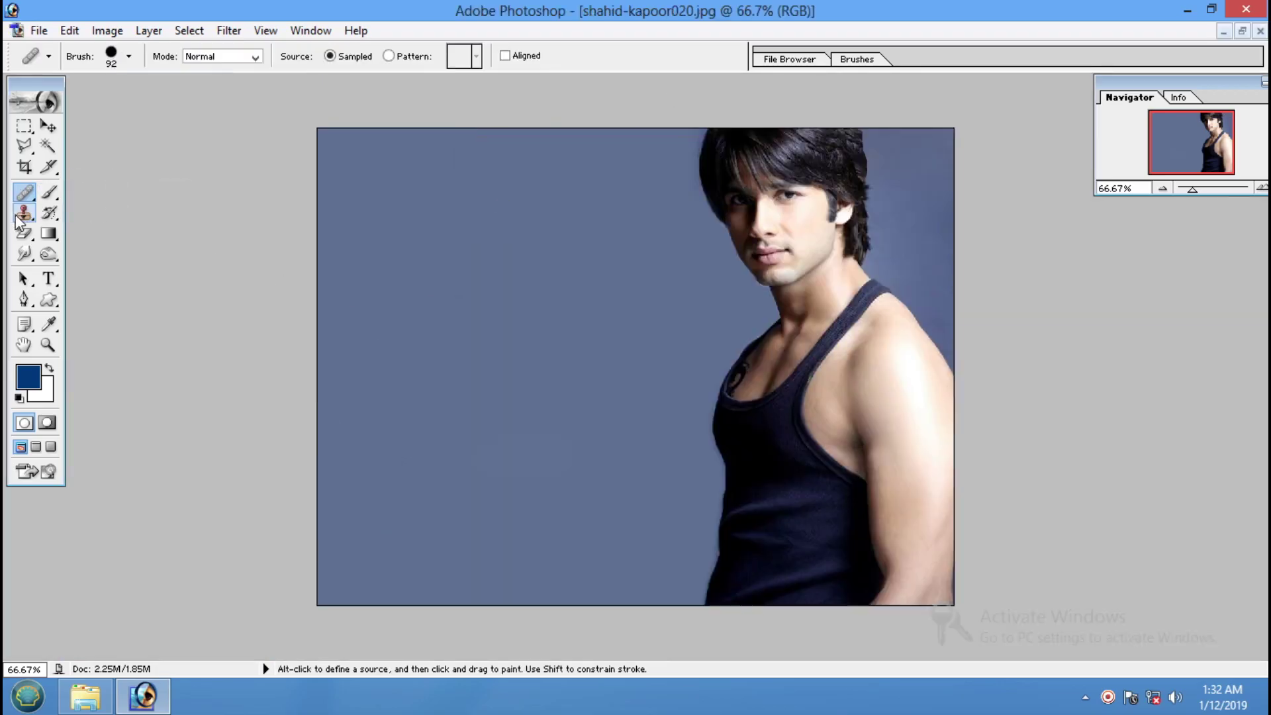
left_click(24, 213)
left_click(109, 212)
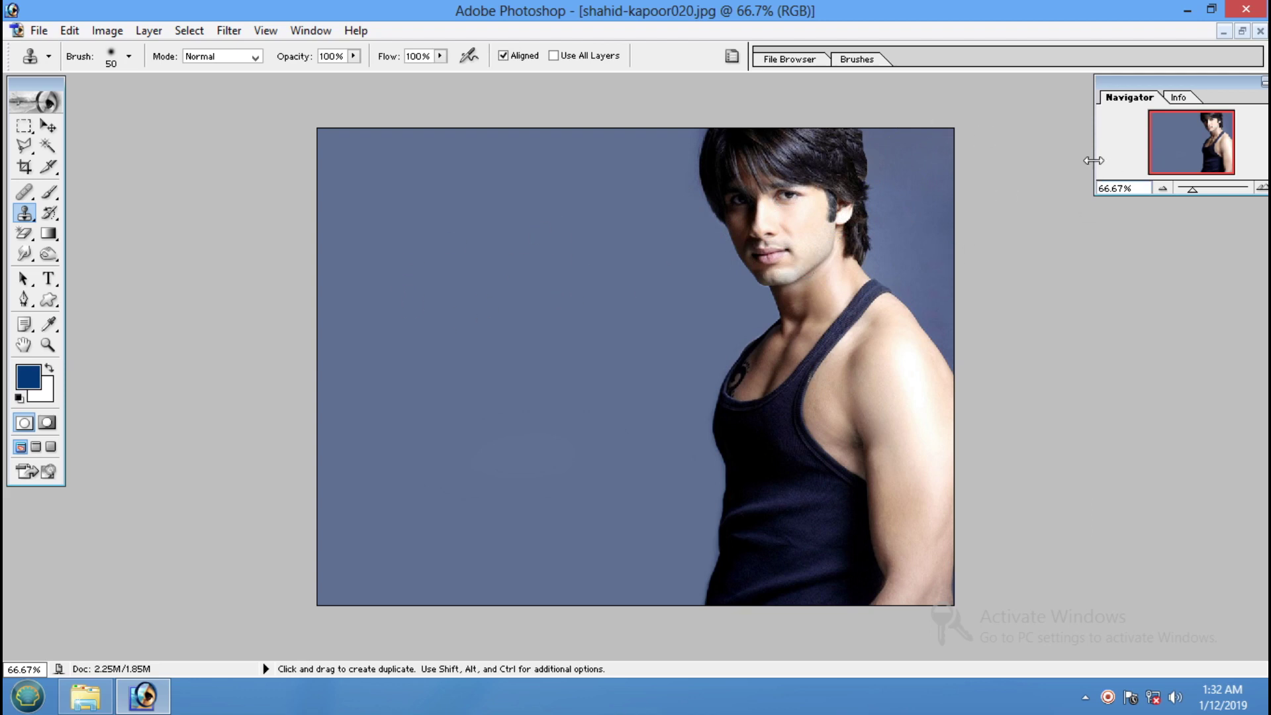
Step: Minimize and restore shahid-kapoor020.jpg, then close it
left_click(1224, 31)
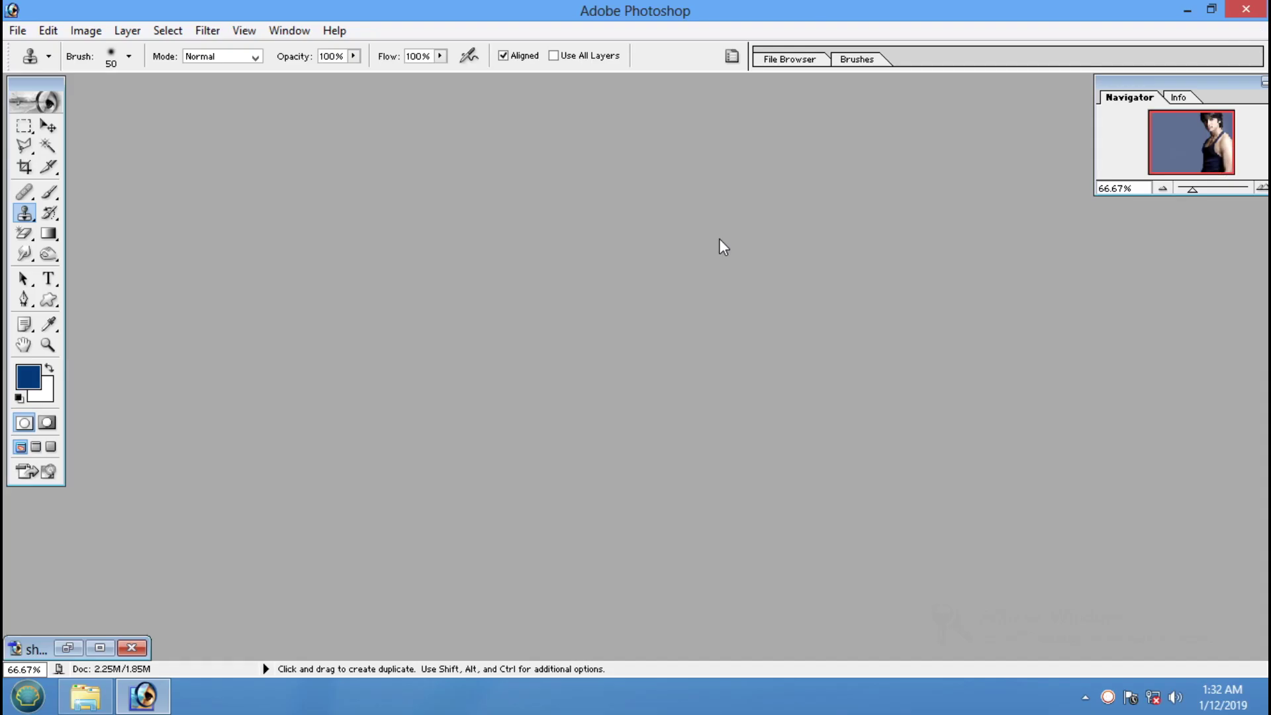
left_click(100, 647)
left_click(1260, 31)
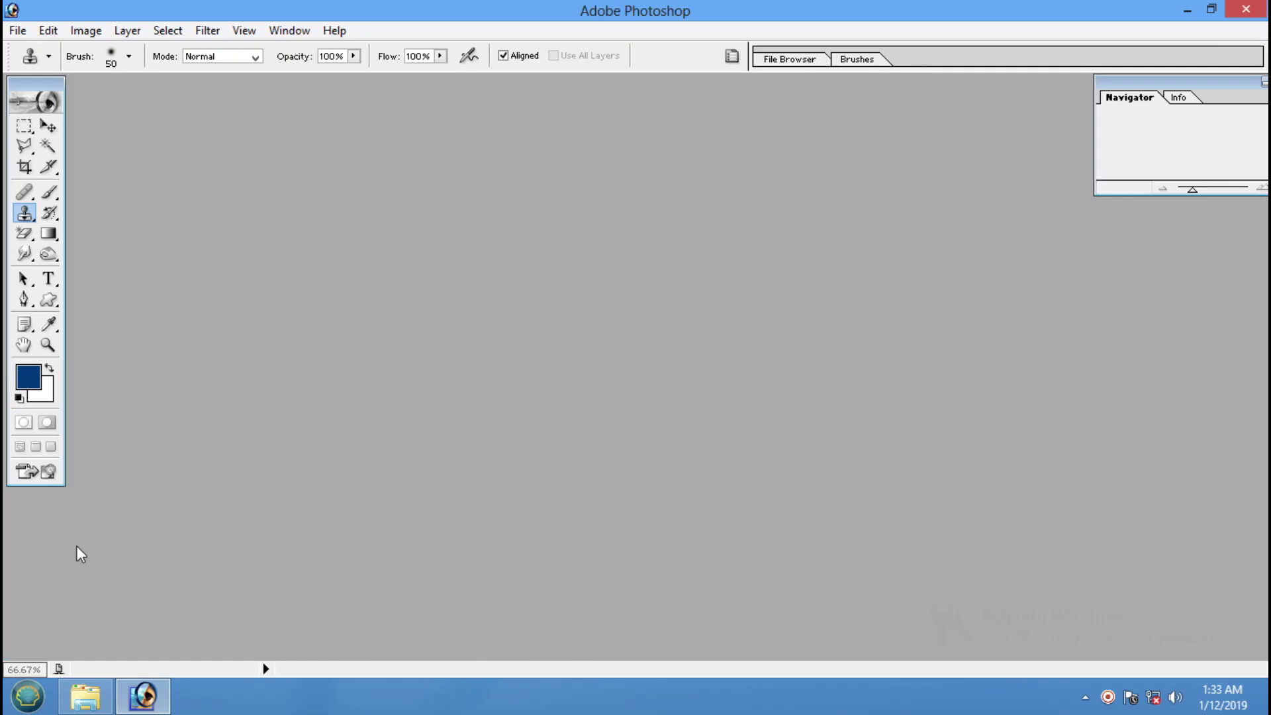
Step: Browse to C:\Program Files (x86)\Adobe\Photoshop 7.0\Samples and view it as Large icons
left_click(27, 695)
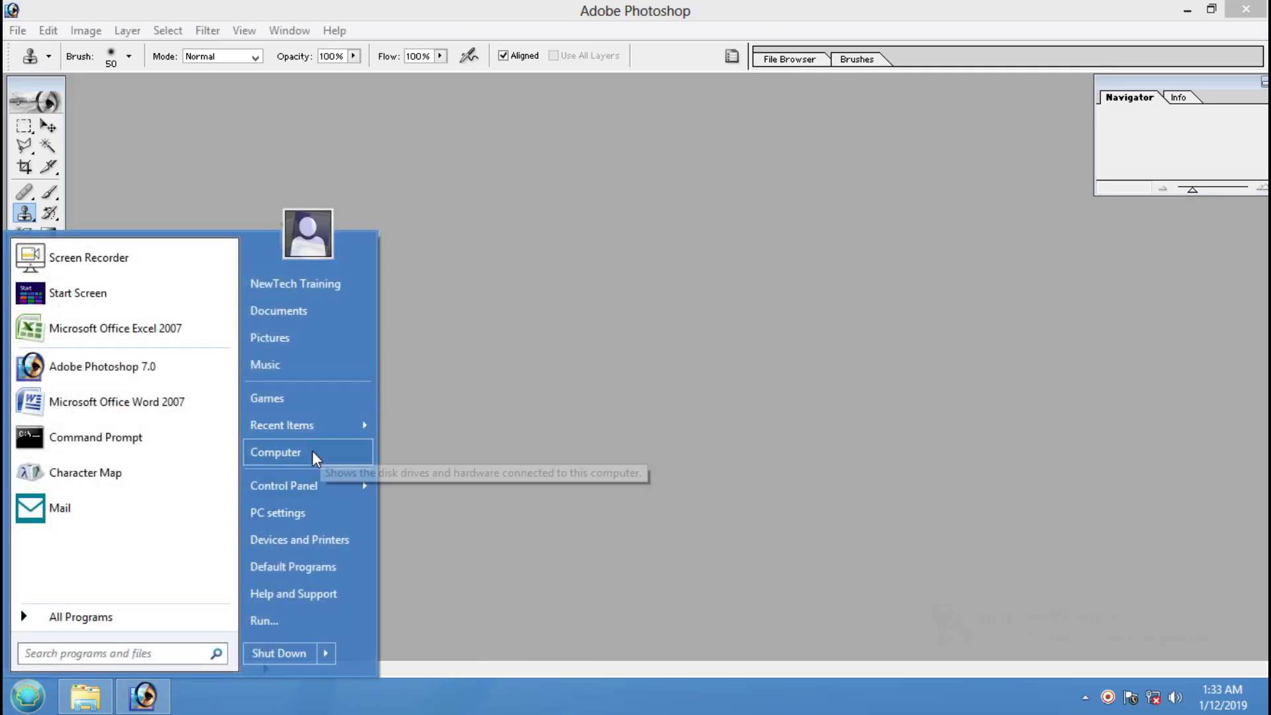
left_click(313, 451)
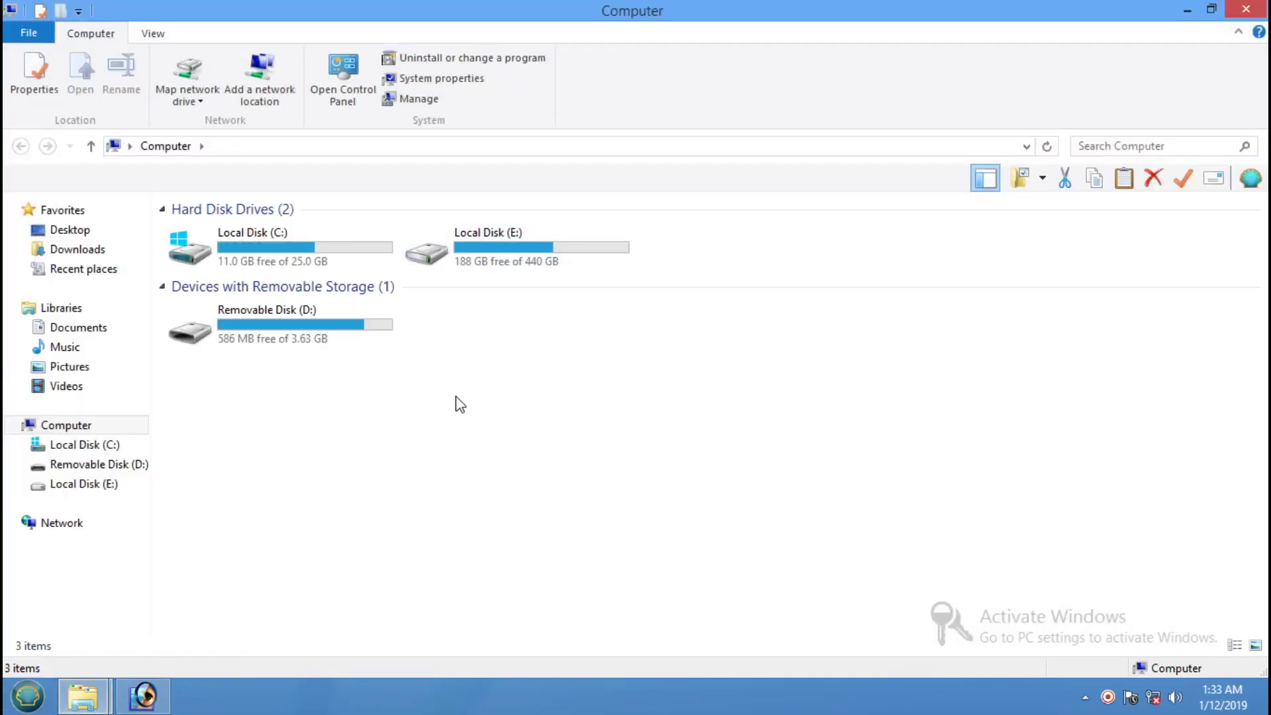
double_click(295, 247)
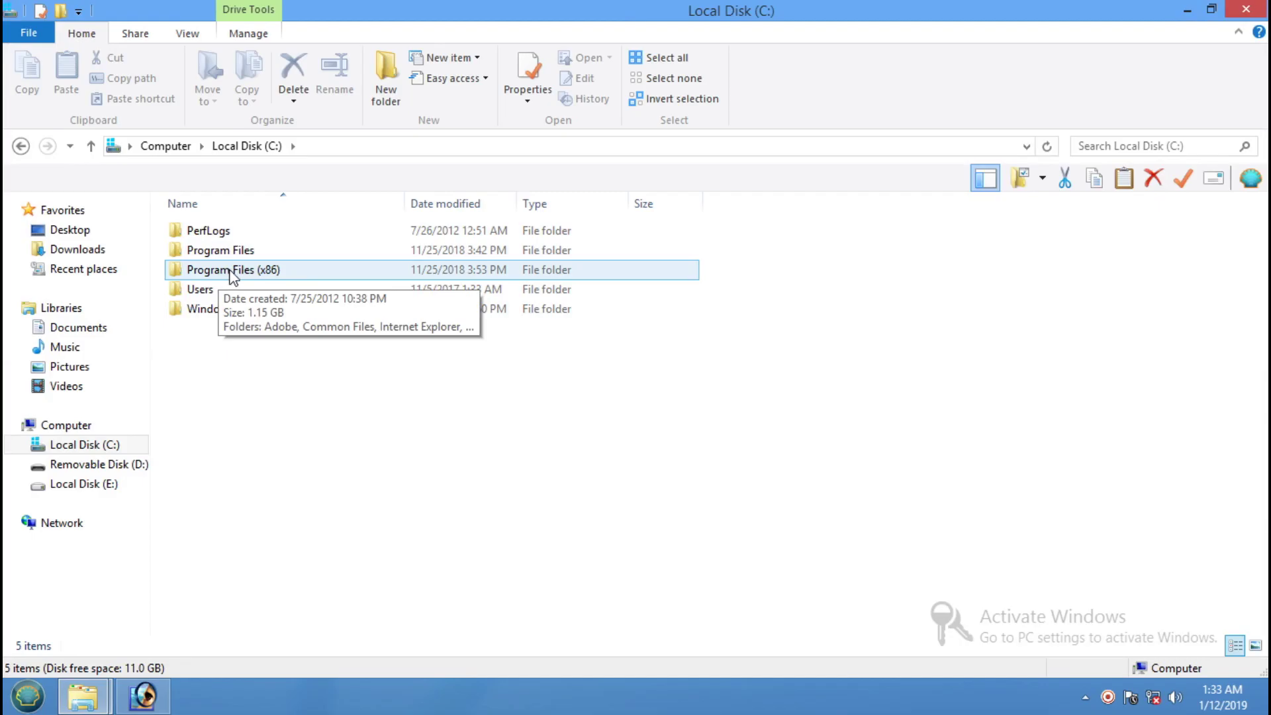
double_click(291, 269)
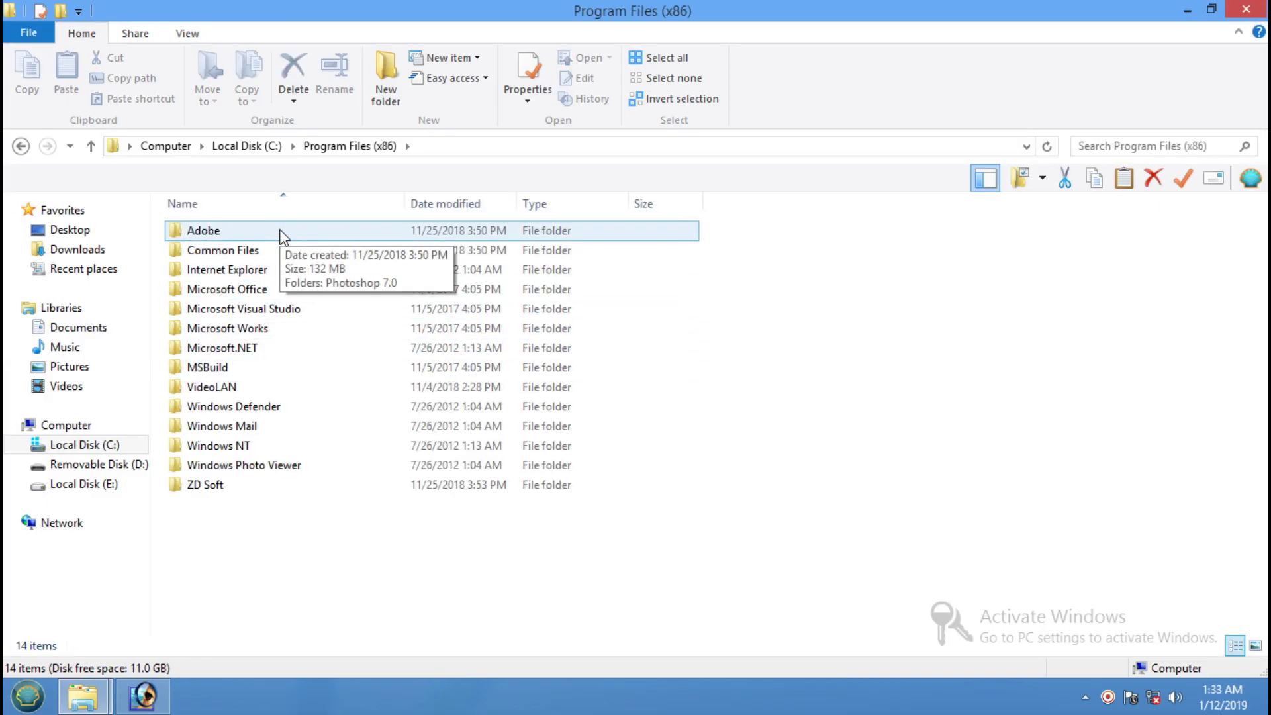
double_click(280, 232)
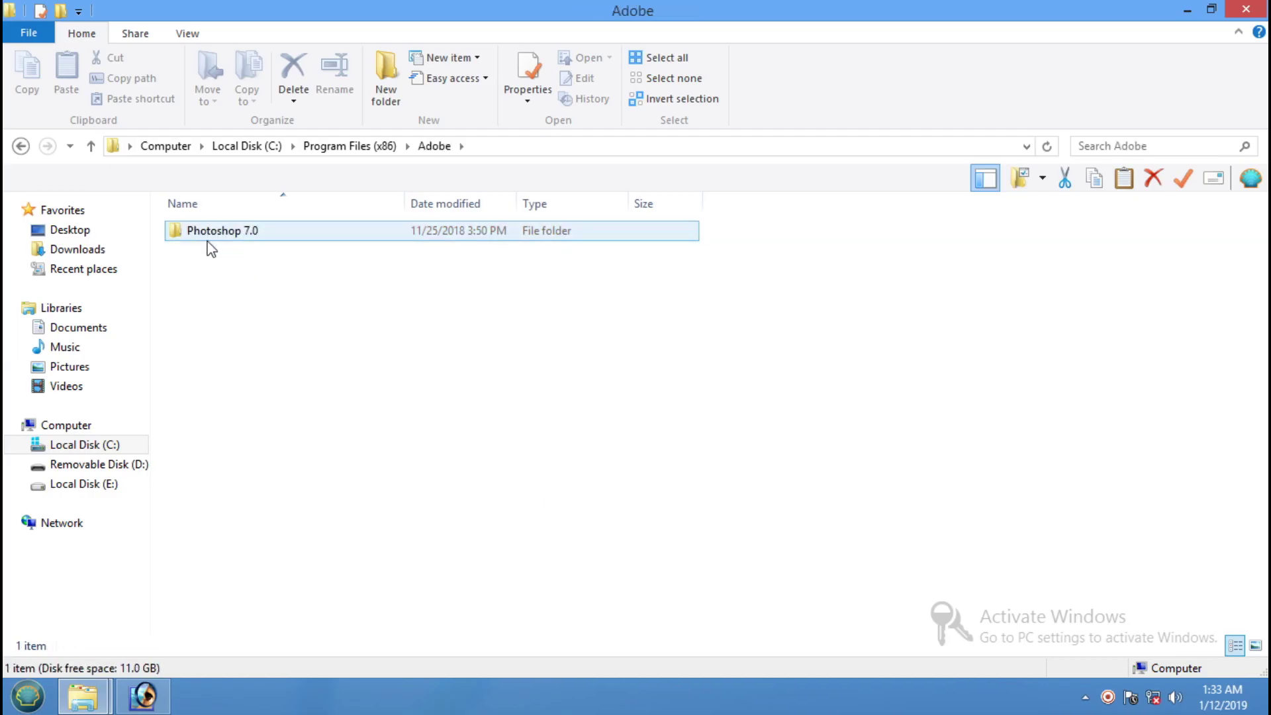
double_click(272, 237)
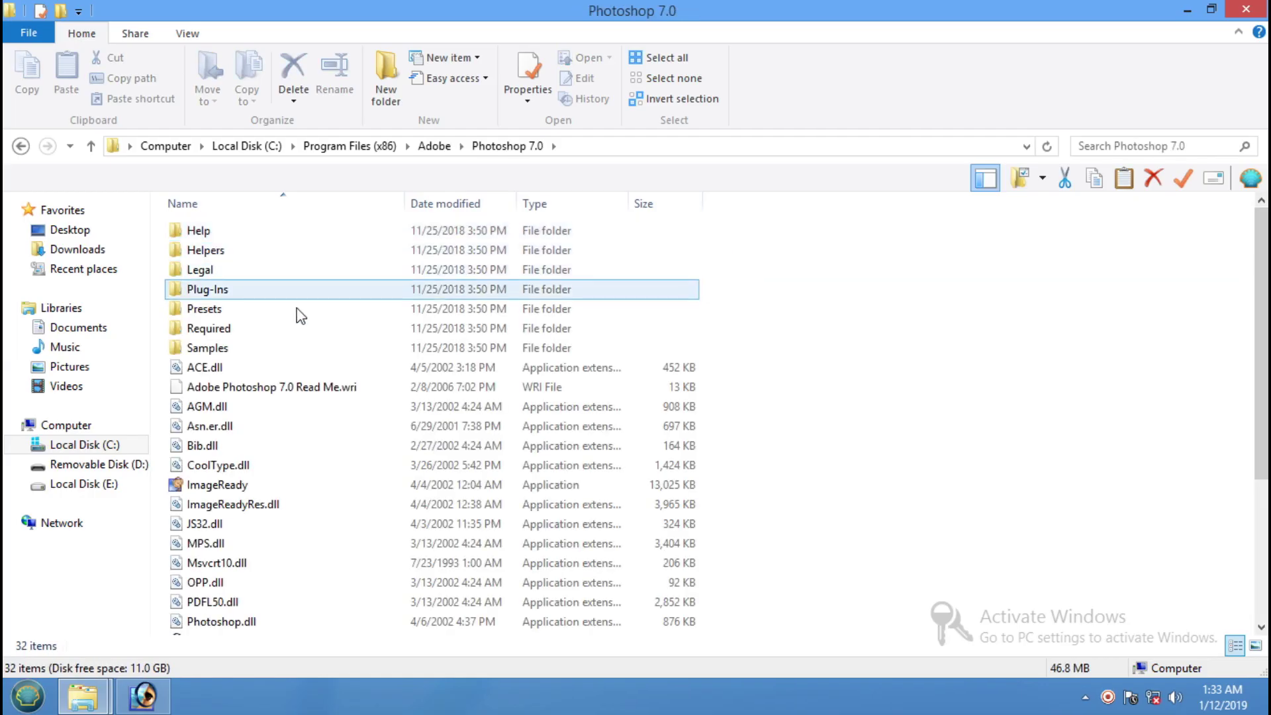
double_click(284, 349)
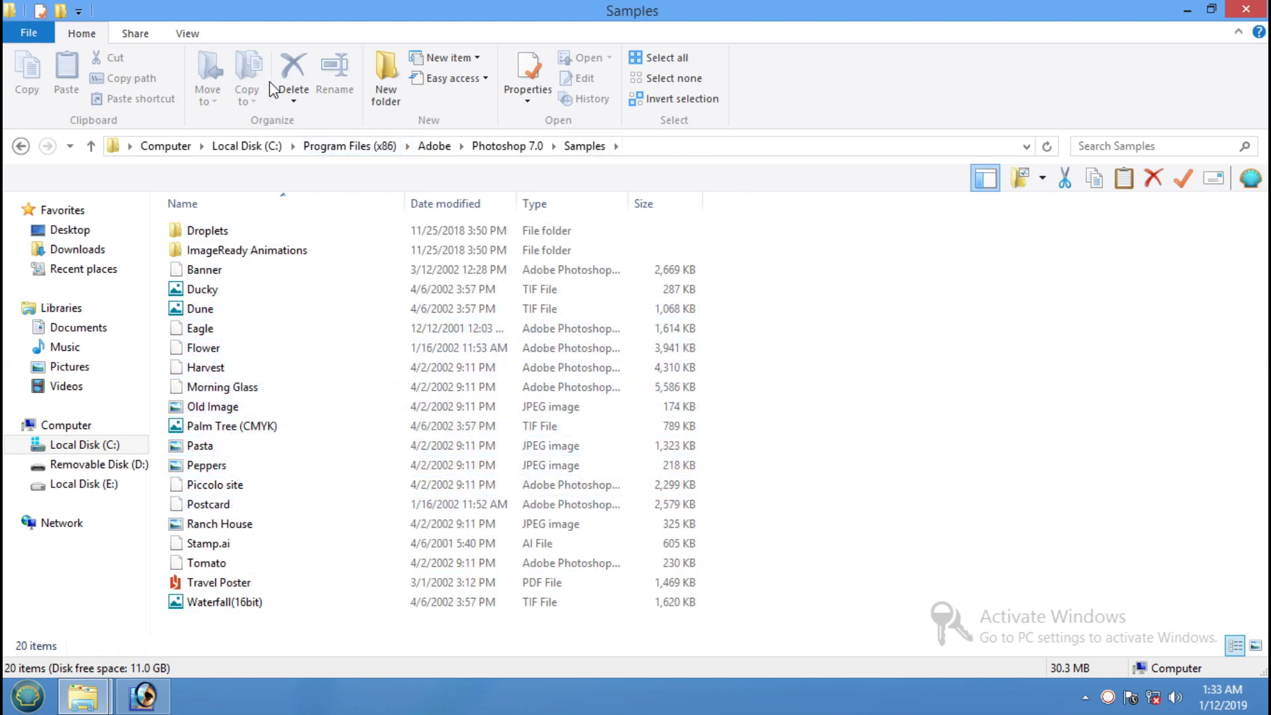
left_click(202, 34)
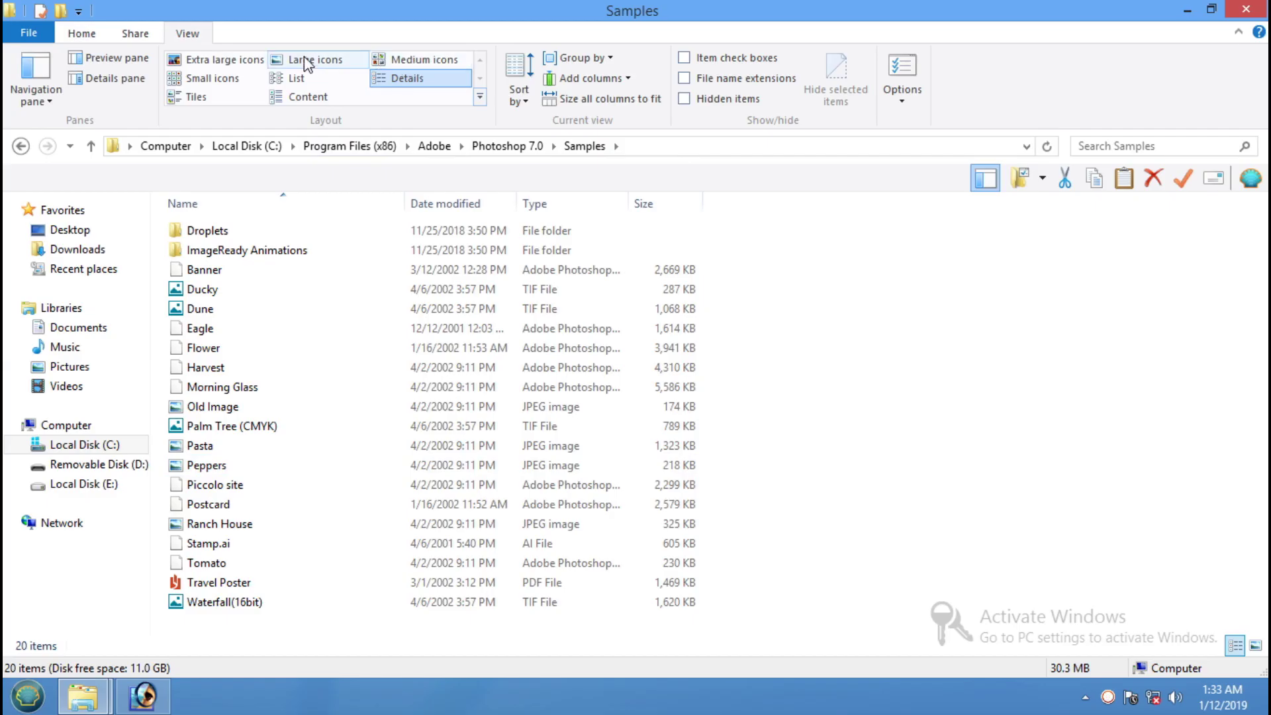
left_click(306, 60)
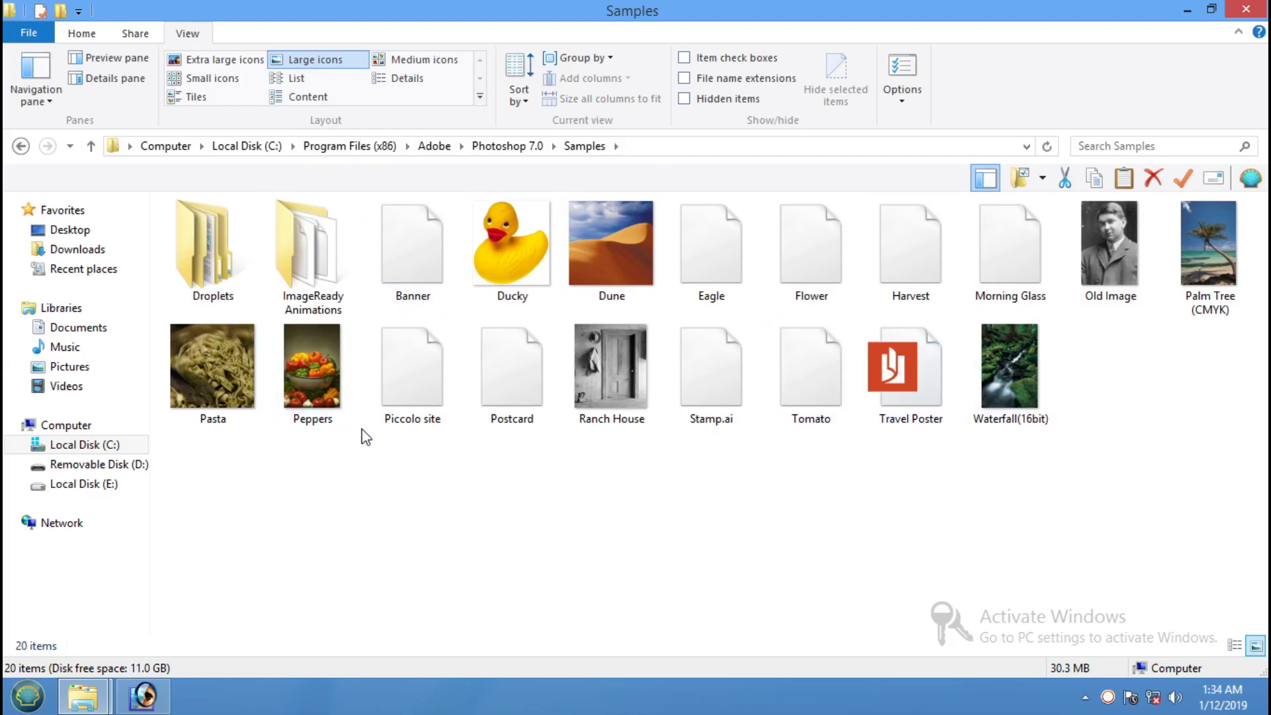
Step: Open Old Image in Photoshop, zoom to 200% to inspect its specks, then close it
left_click(1105, 245)
mouse_move(1107, 245)
left_mouse_down()
mouse_move(151, 696)
mouse_move(637, 396)
left_mouse_up()
left_click(284, 92)
key("ctrl+plus")
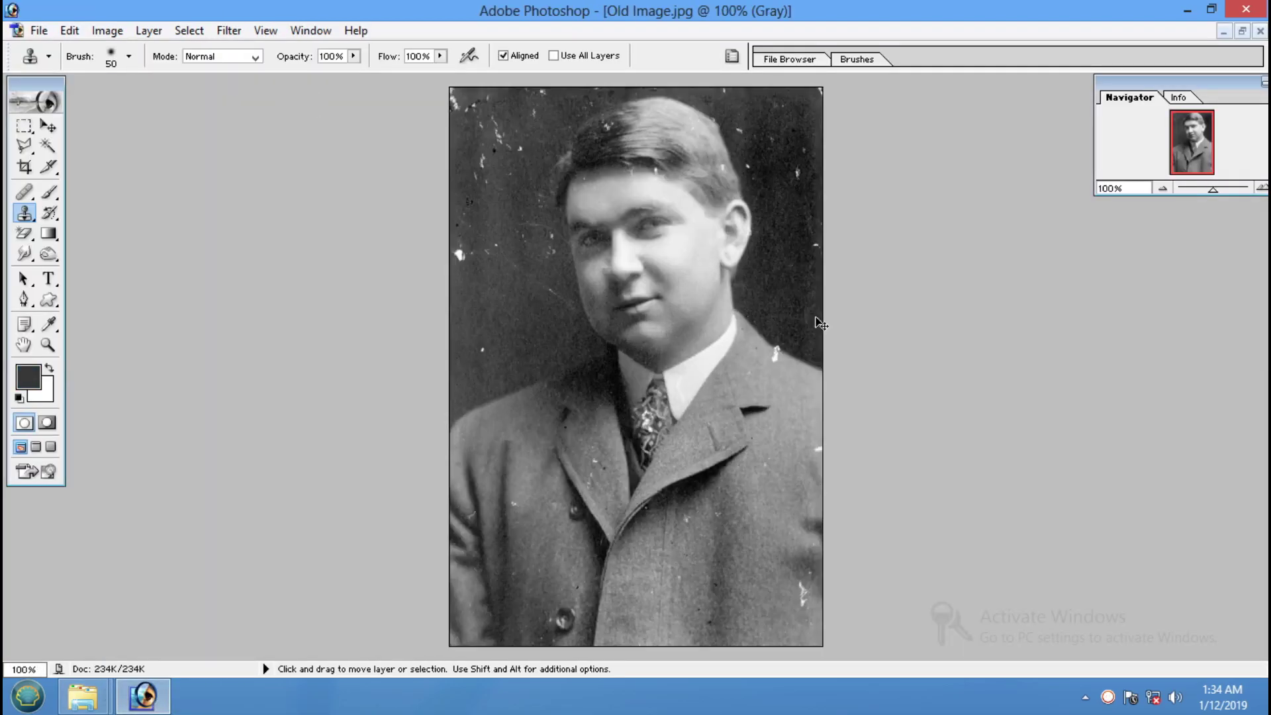
key("ctrl+plus")
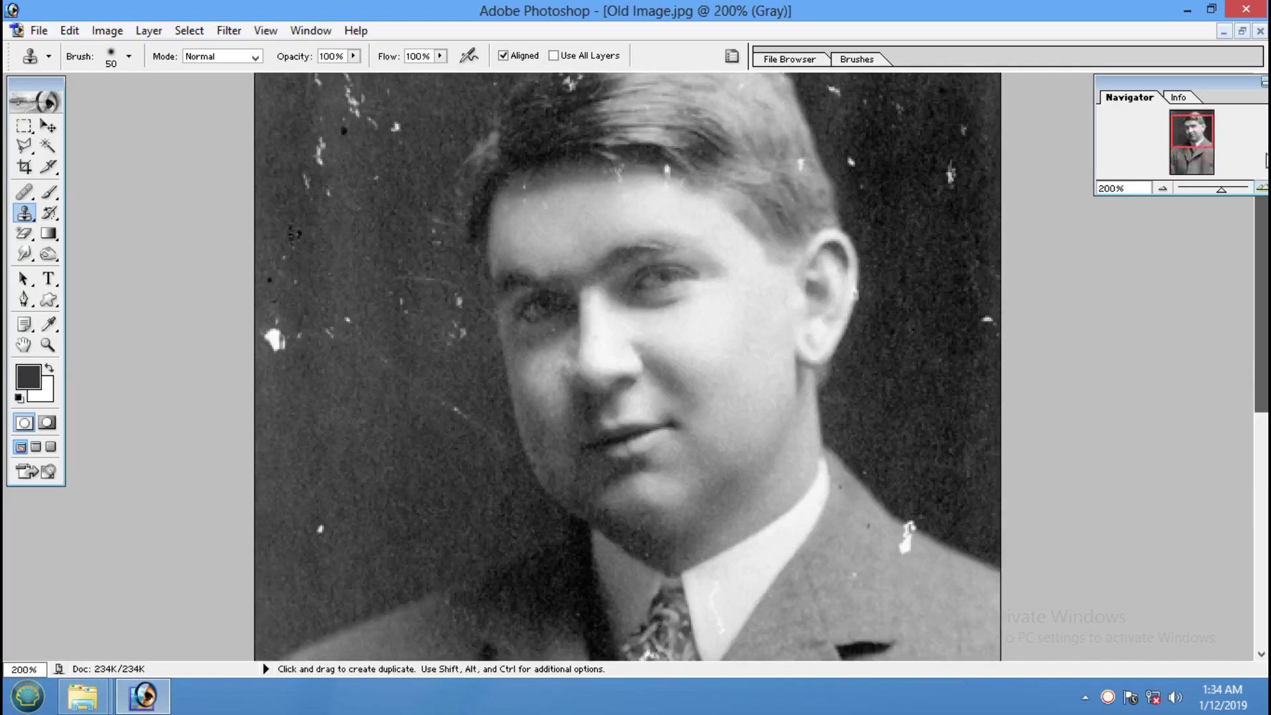
scroll(628, 366, "up", 2)
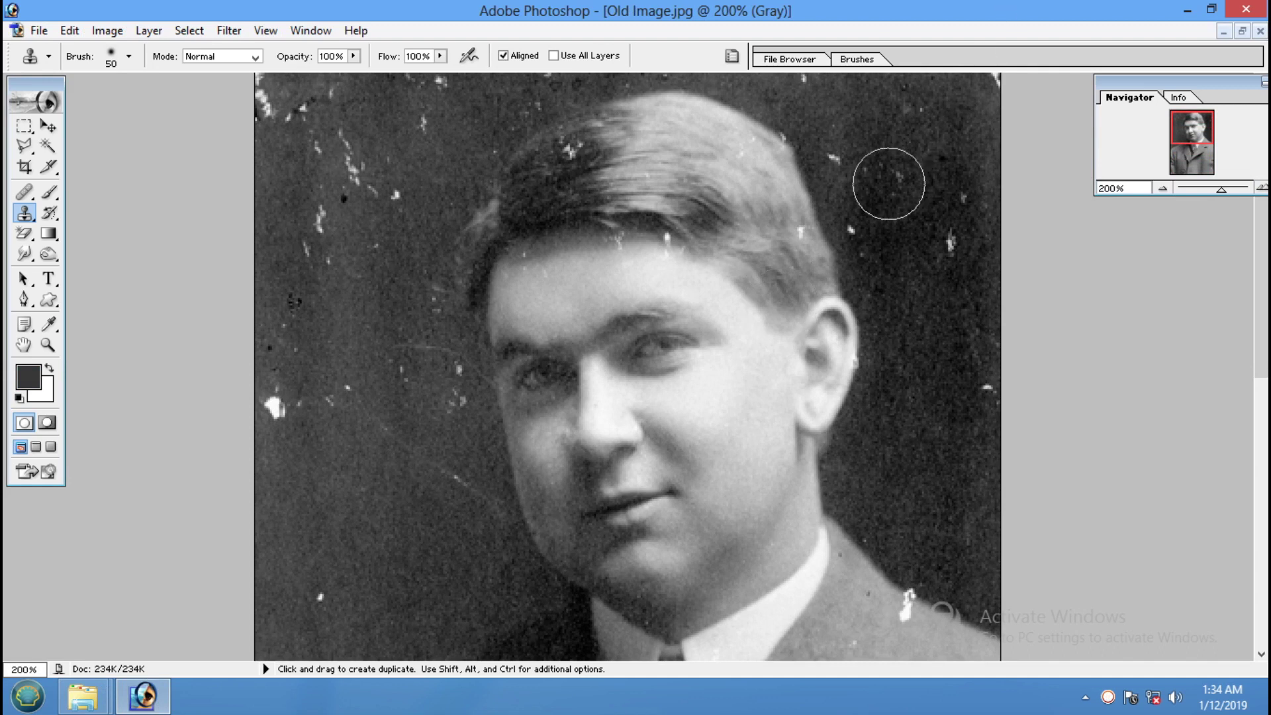
left_click(1260, 31)
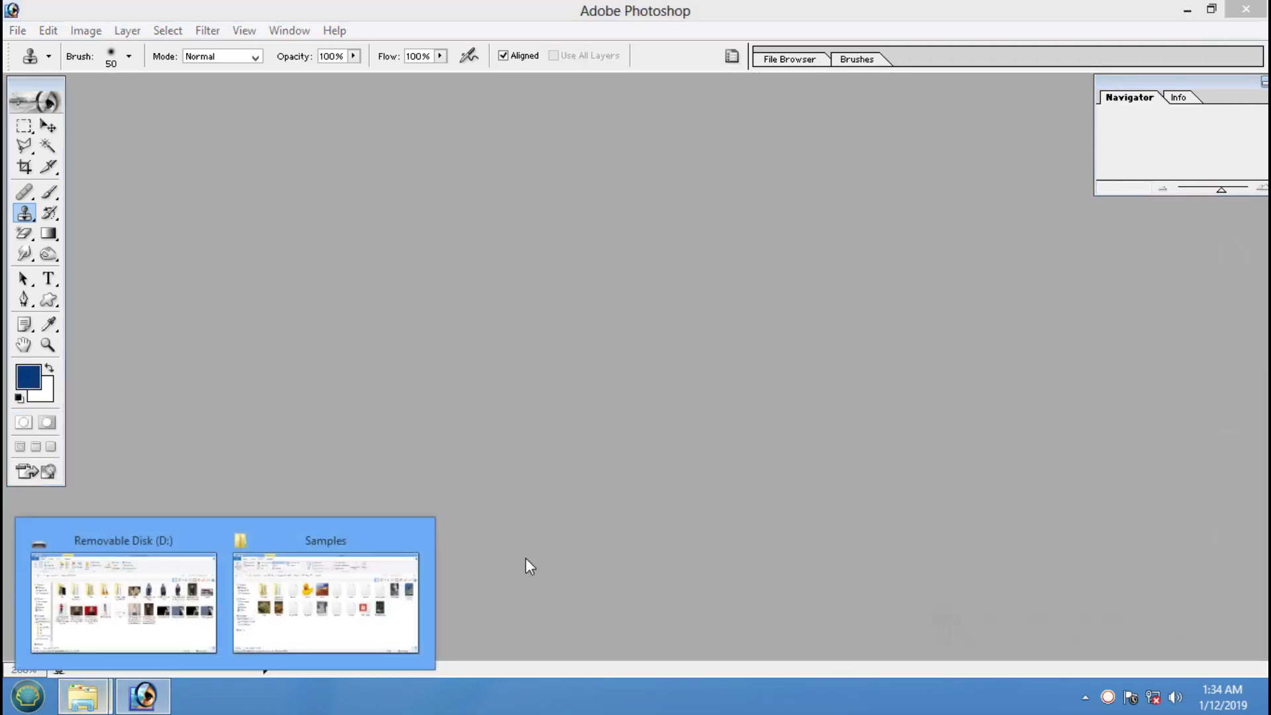
mouse_move(83, 697)
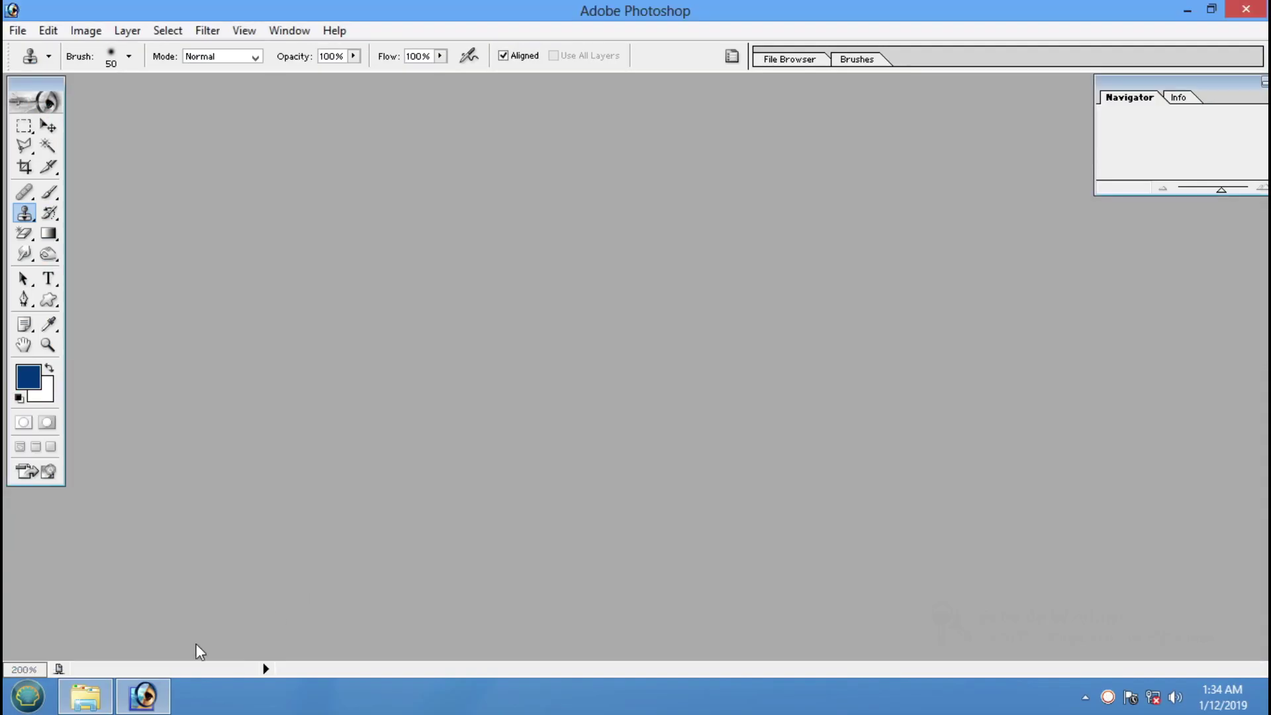
Step: Browse to the C:\Program Files (x86)\Adobe\Photoshop 7.0\Samples folder in Explorer
left_click(27, 695)
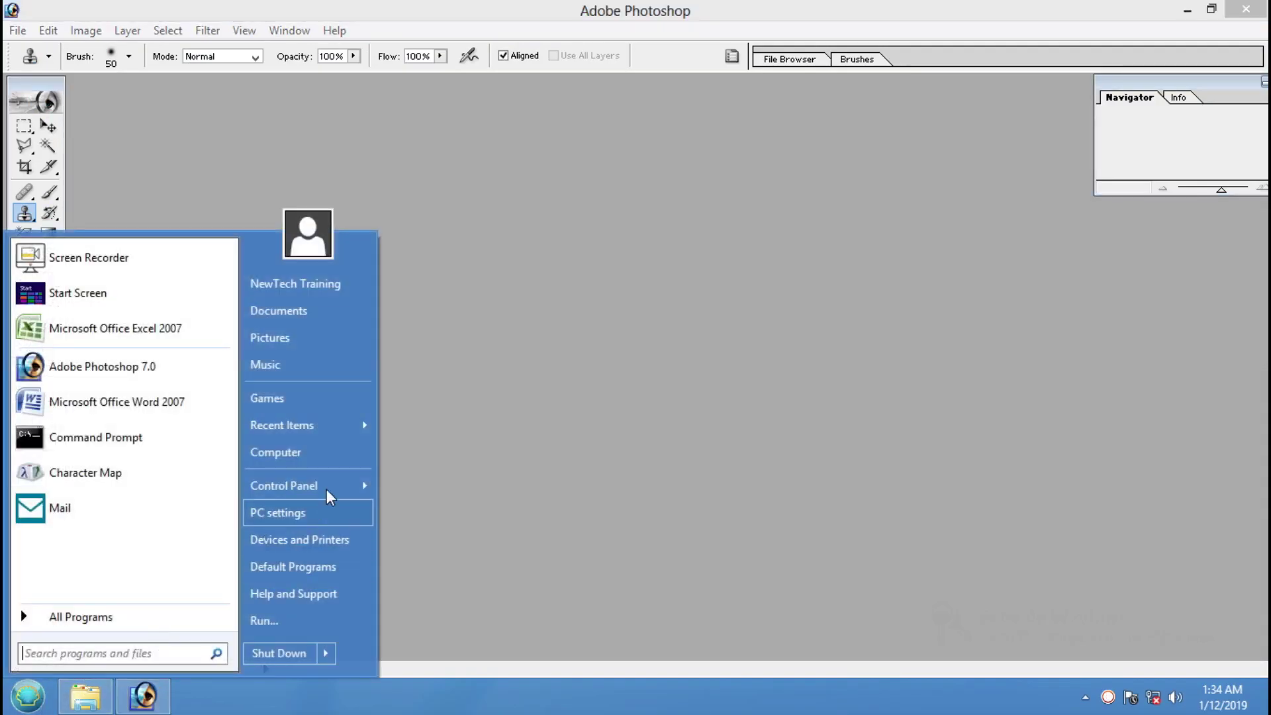
left_click(327, 456)
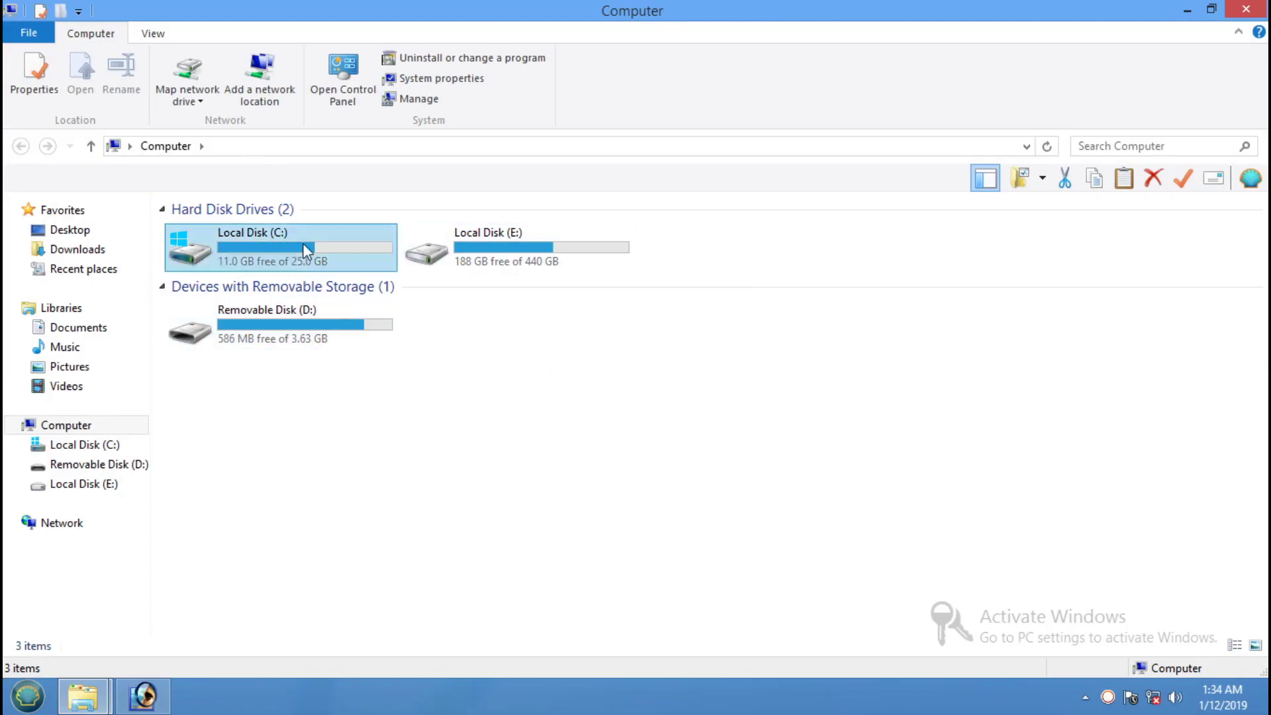
double_click(303, 244)
double_click(298, 271)
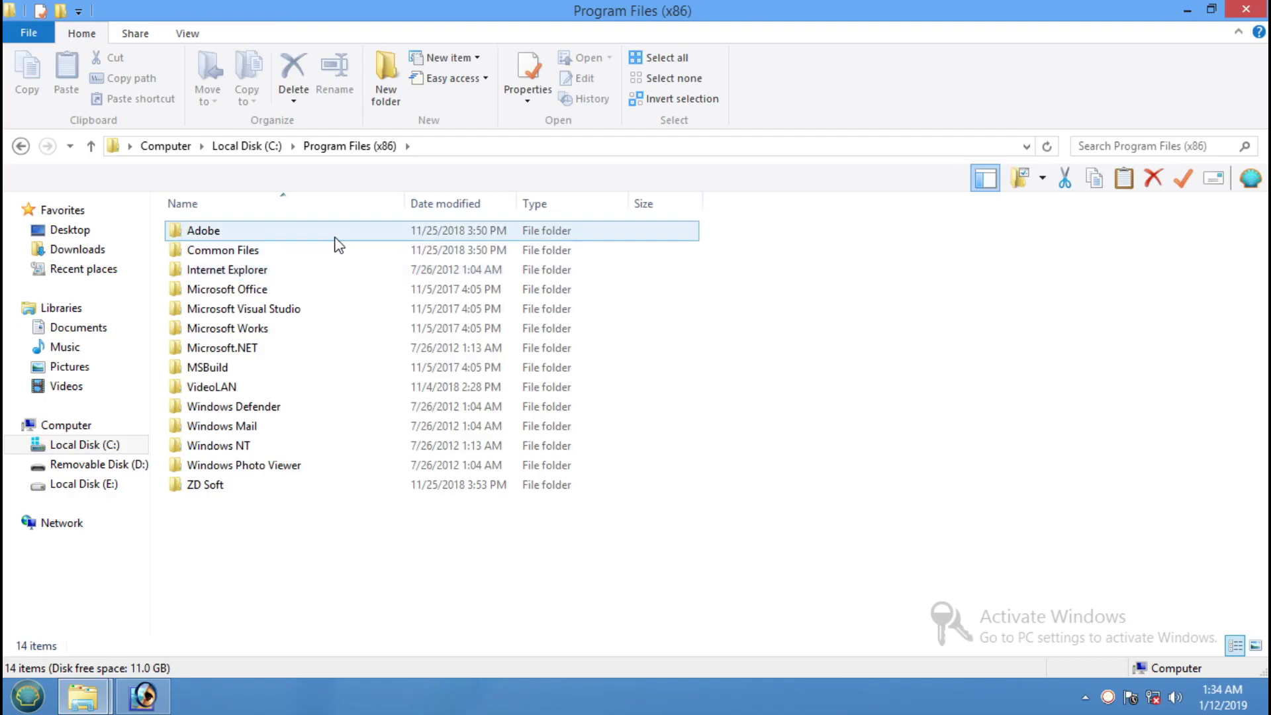
double_click(335, 235)
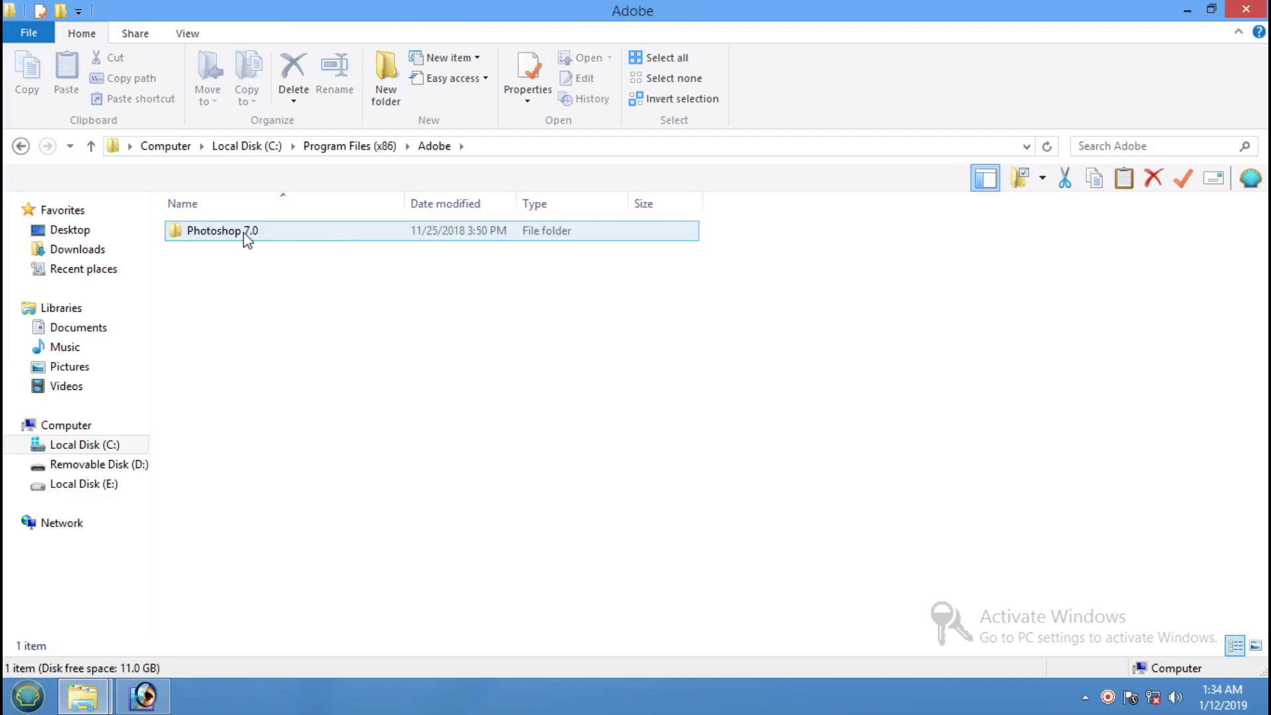
double_click(320, 239)
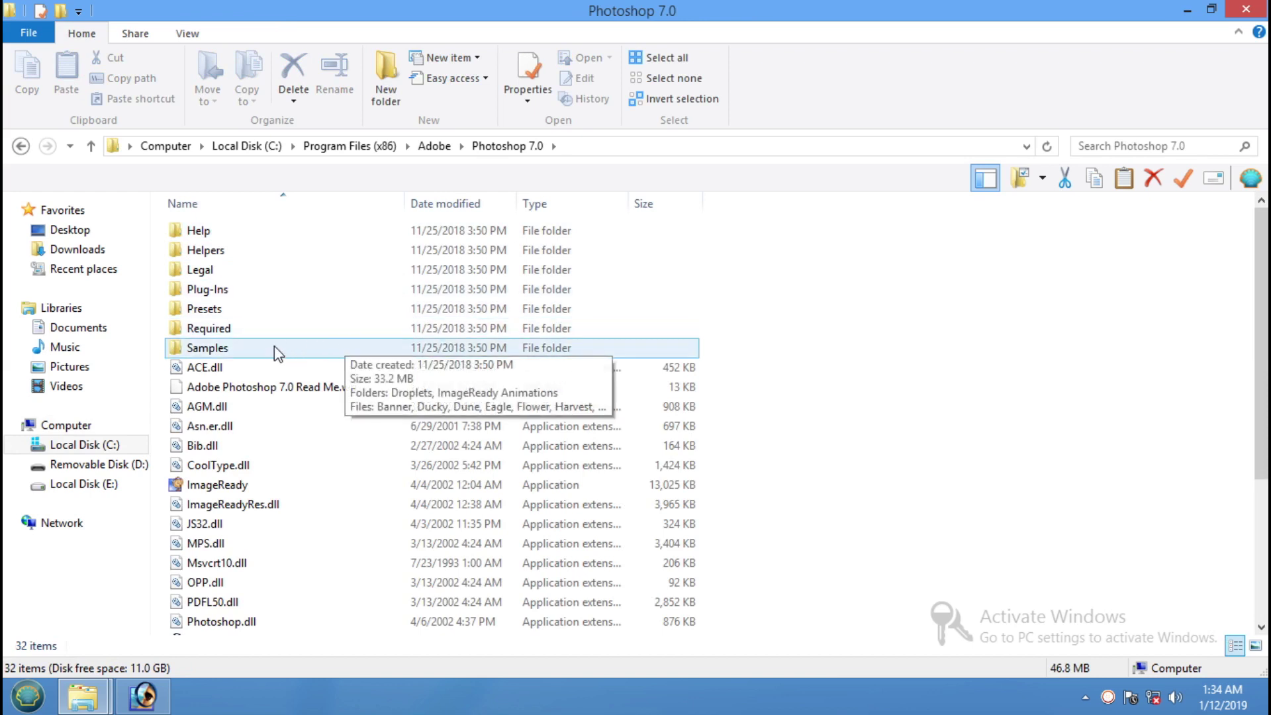
double_click(320, 346)
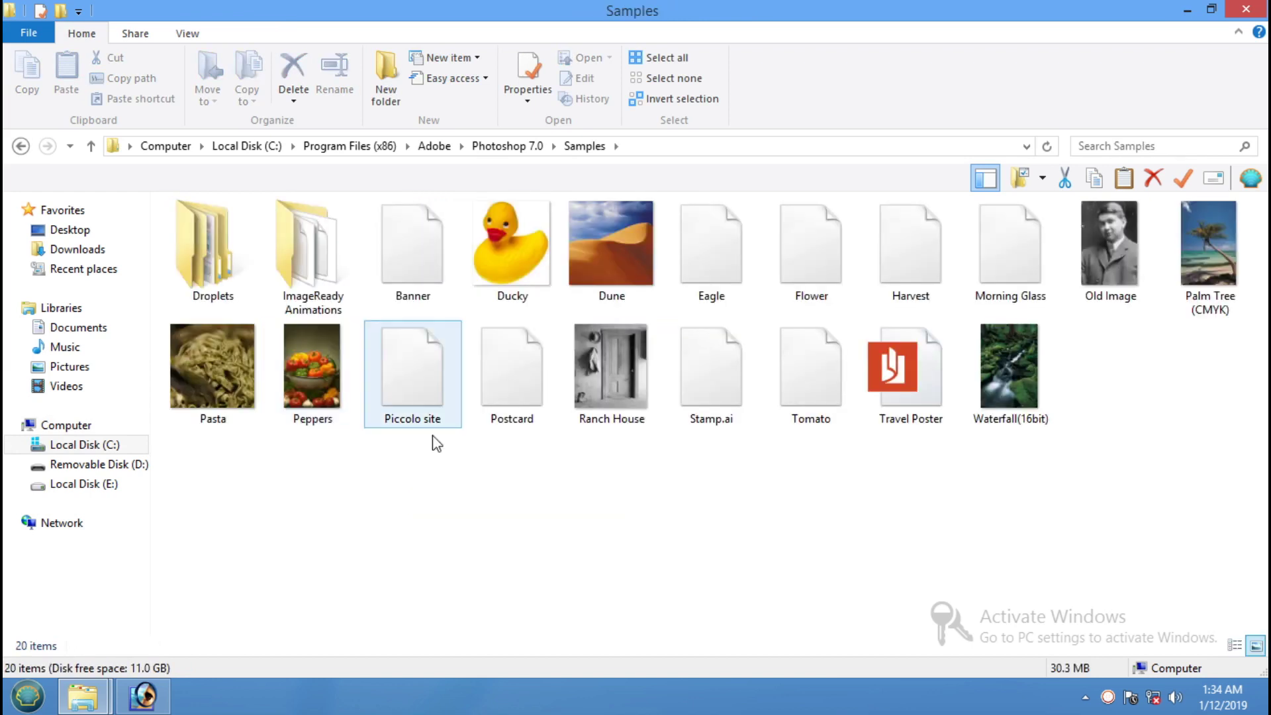
Step: Toggle Details view and back to Large icons, then drag Old Image into Photoshop
left_click(188, 34)
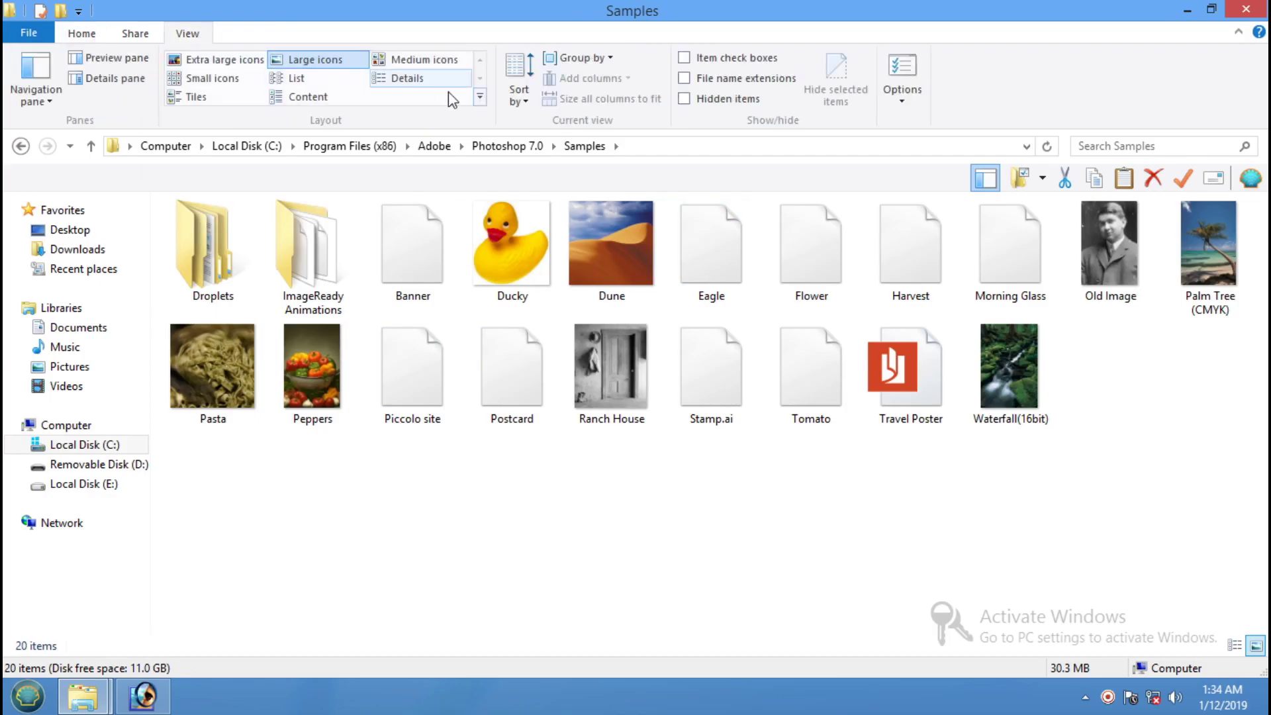
left_click(411, 80)
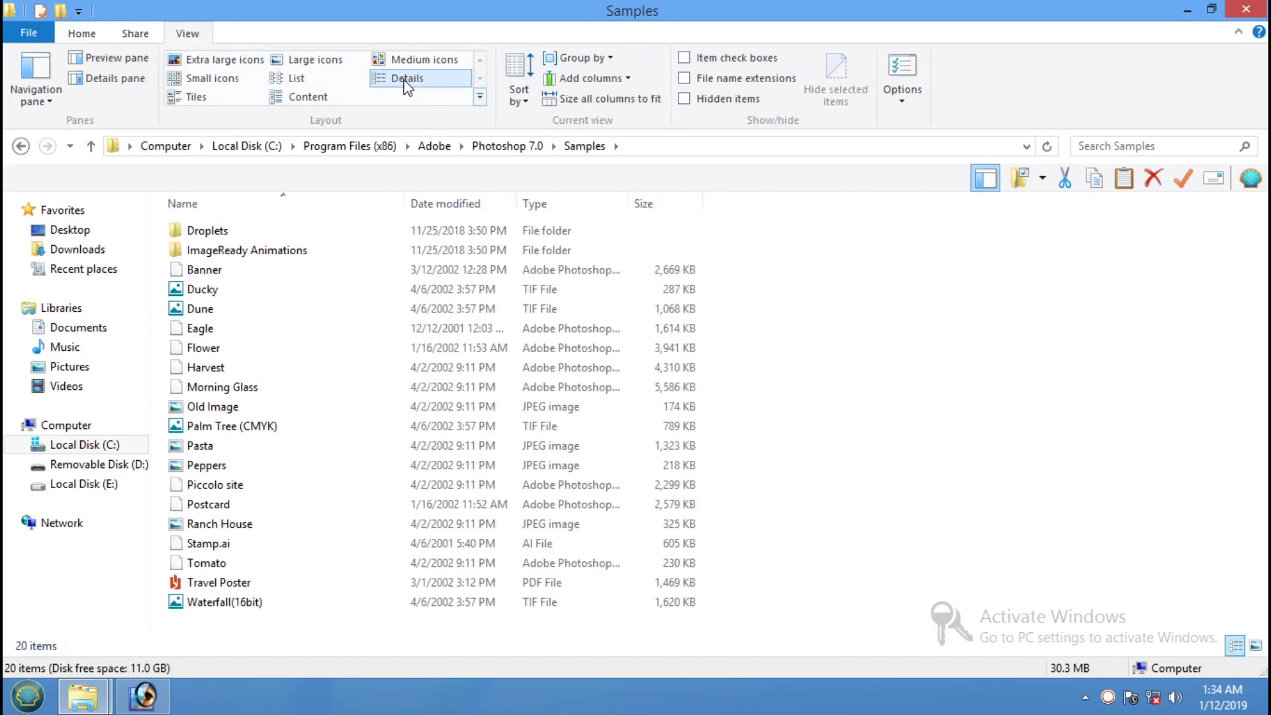
left_click(312, 63)
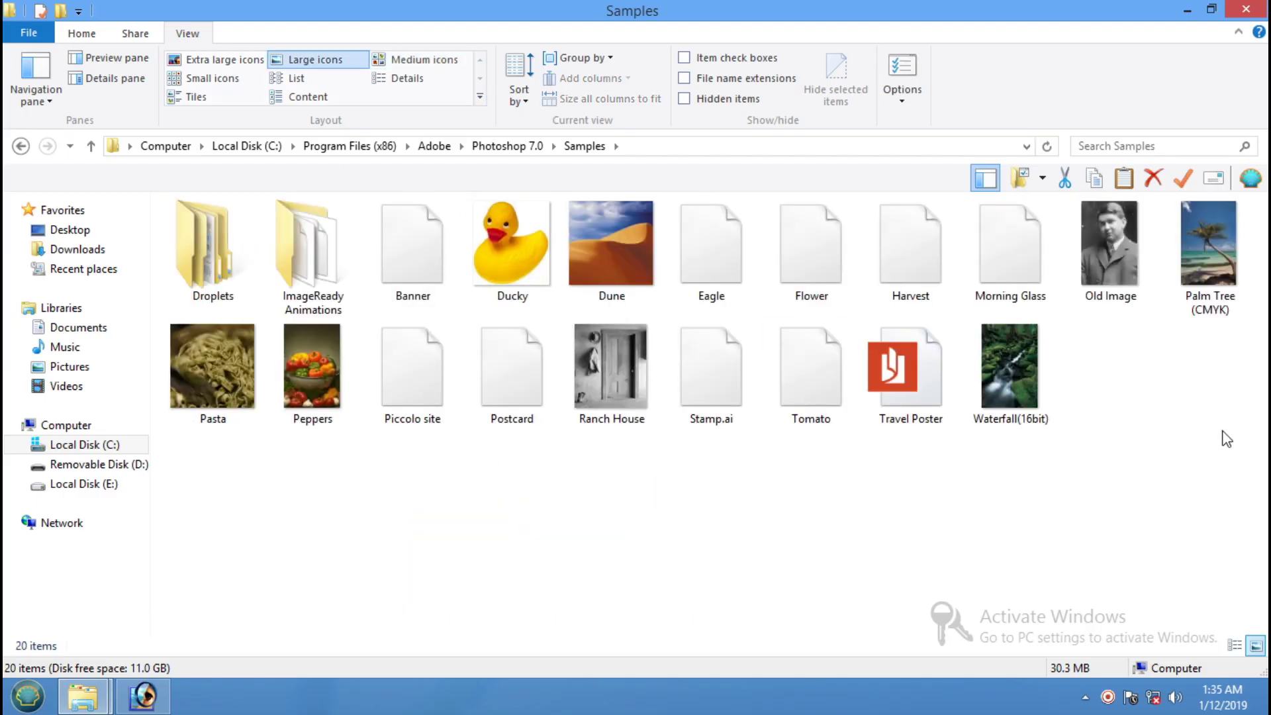
mouse_move(1119, 241)
left_mouse_down()
mouse_move(717, 578)
mouse_move(1144, 369)
left_mouse_up()
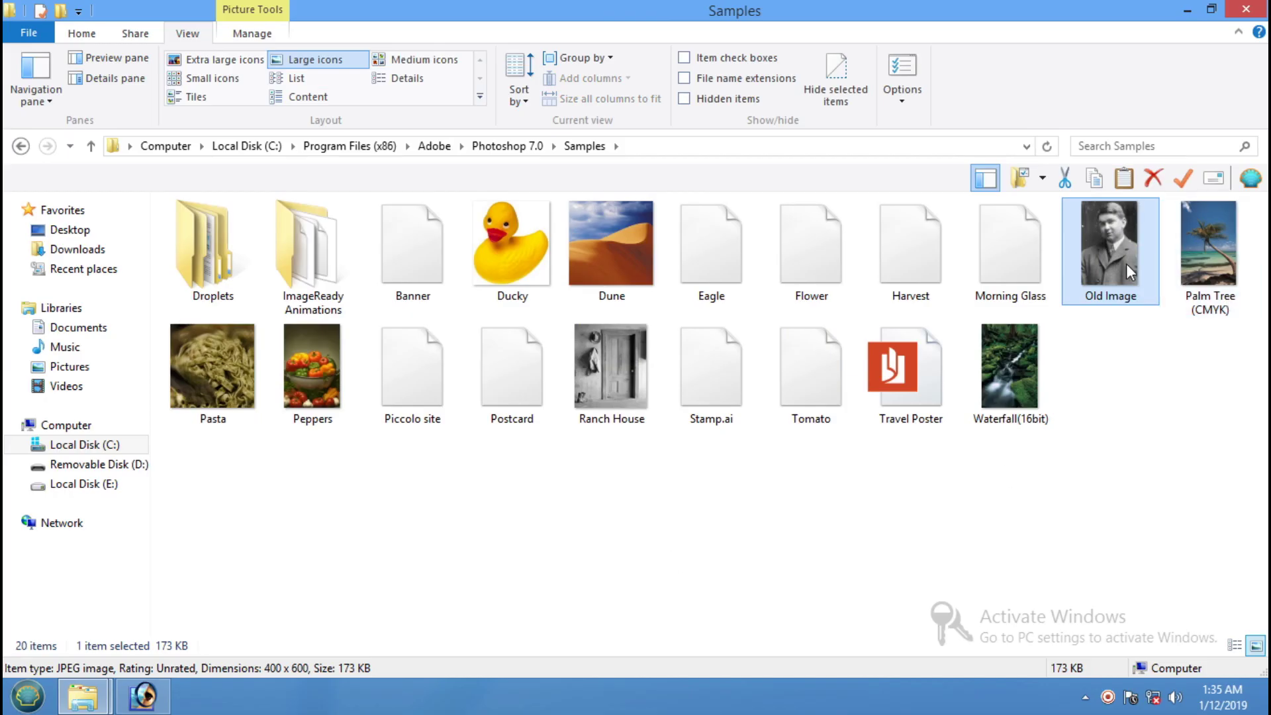
left_click_drag(1144, 370, 289, 585)
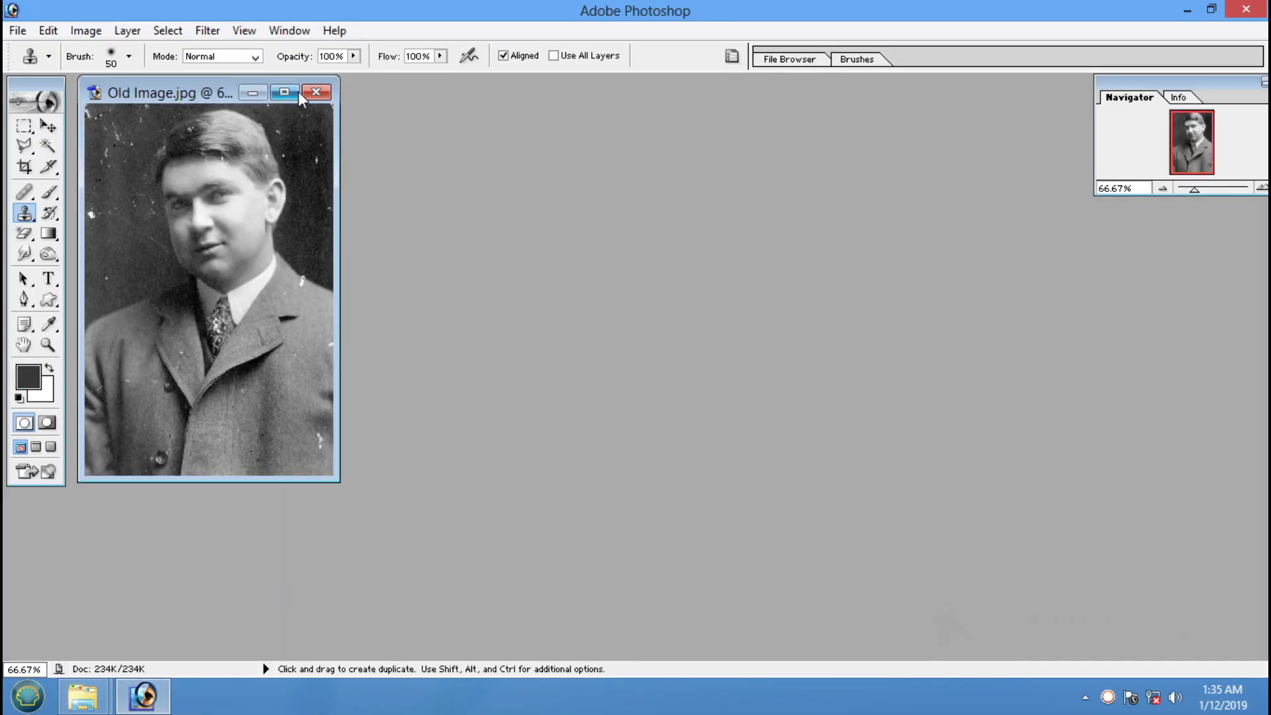
Step: Maximize Old Image.jpg at 100% and pick the Healing Brush at a 50 px size
left_click(298, 92)
key("ctrl+plus")
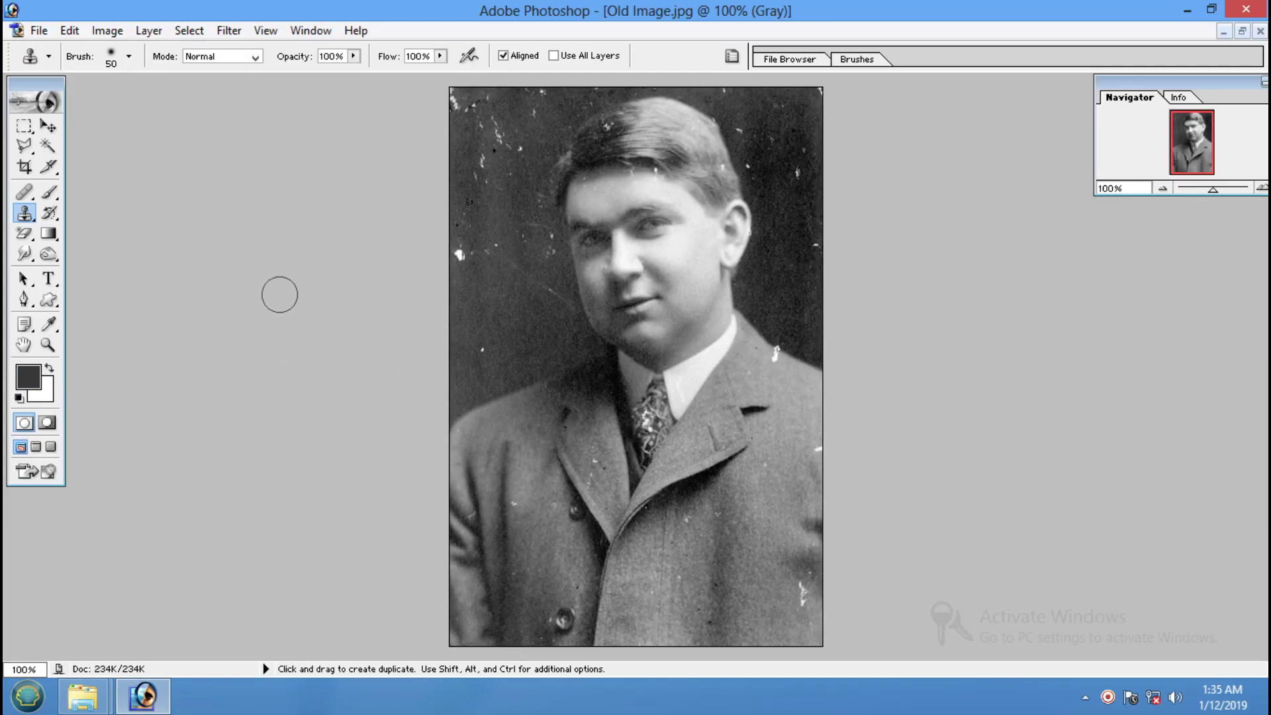
left_click(25, 212)
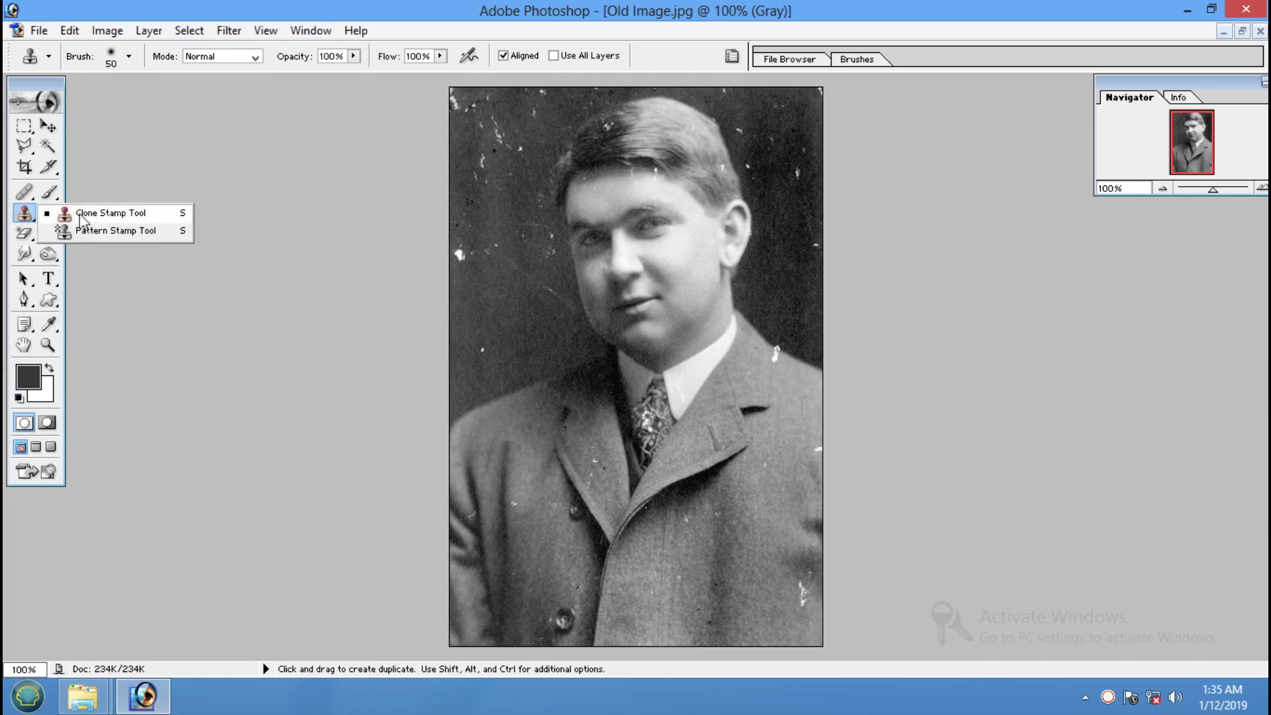
left_click(24, 192)
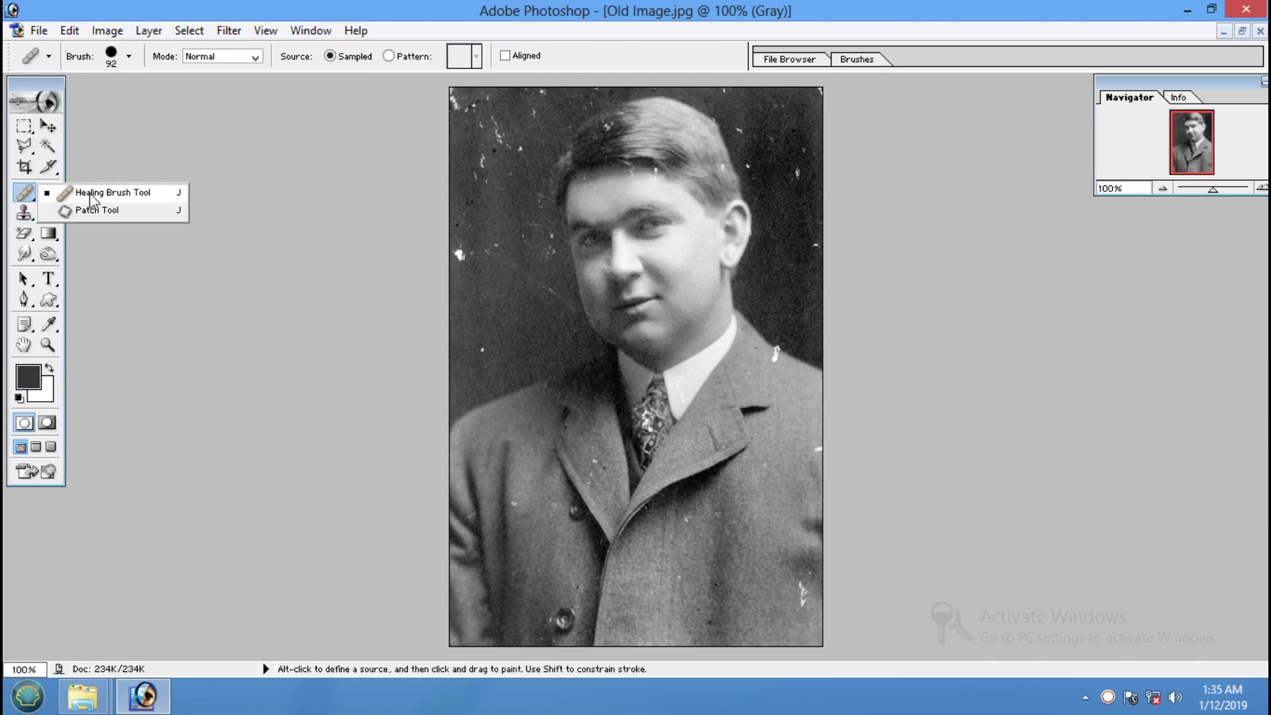
left_click(124, 195)
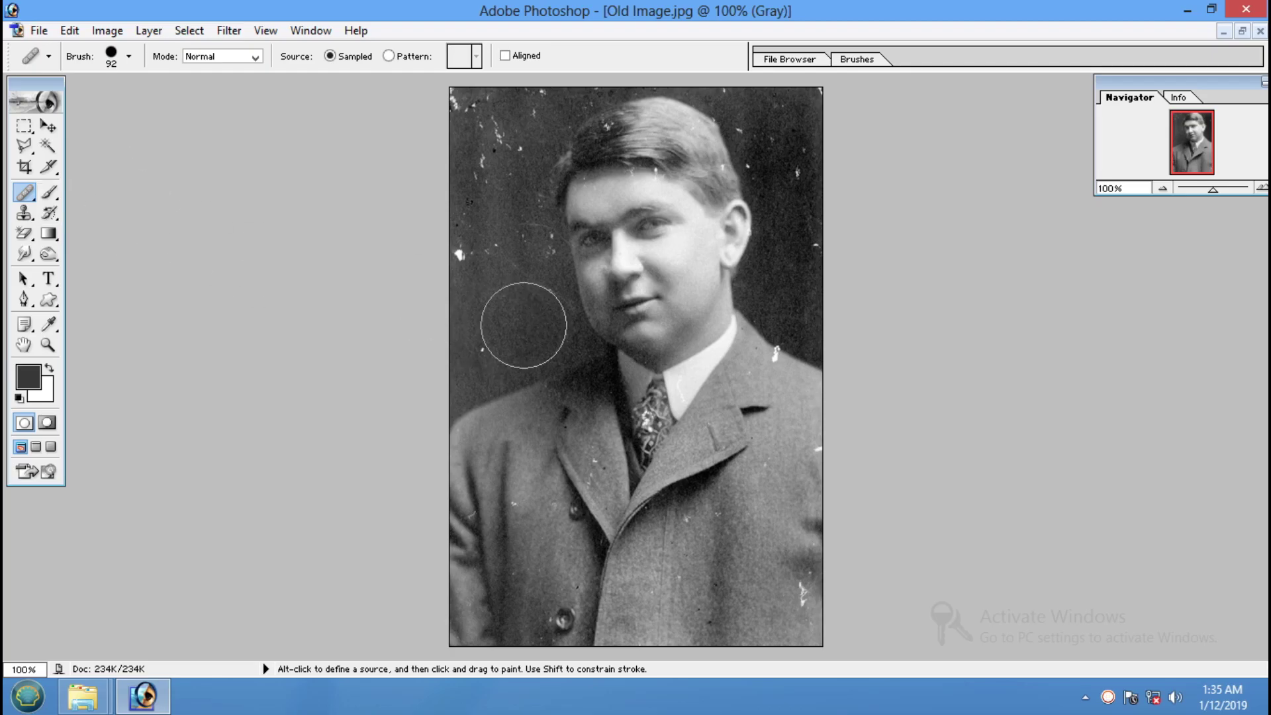
key("bracketleft")
key("bracketleft")
key("bracketleft")
key("bracketleft")
key("bracketleft")
key("bracketright")
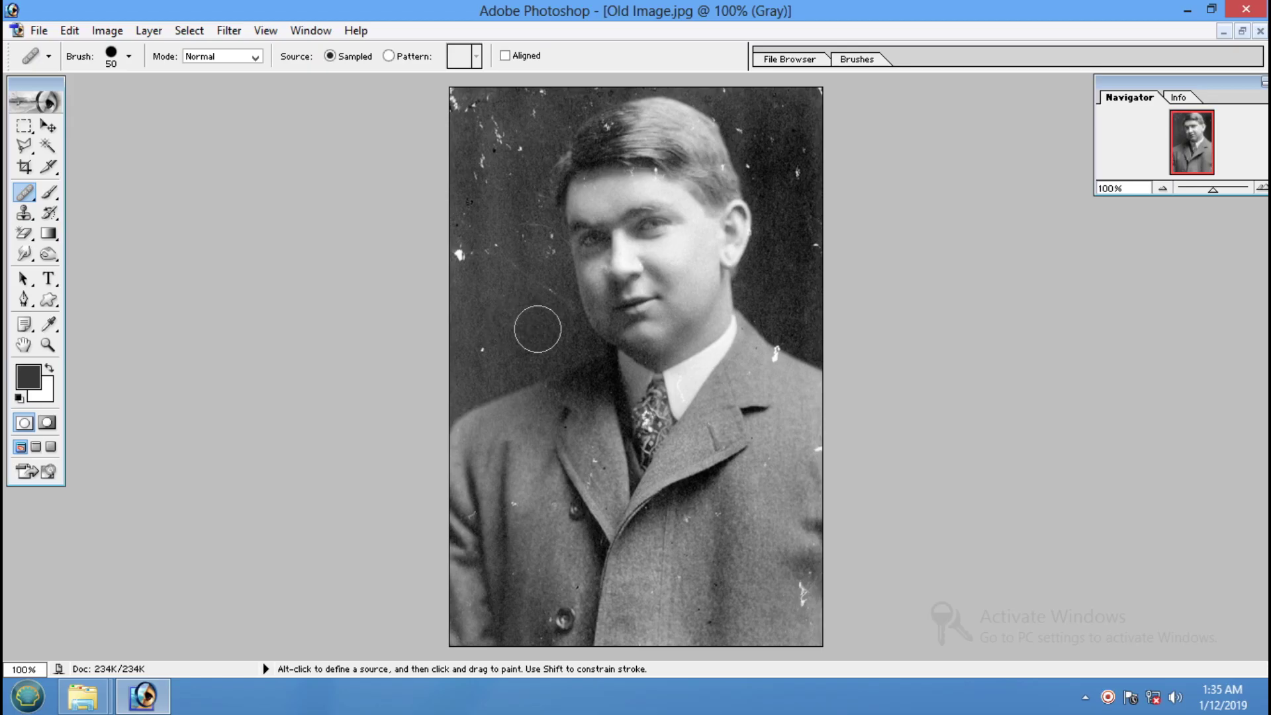
key("alt")
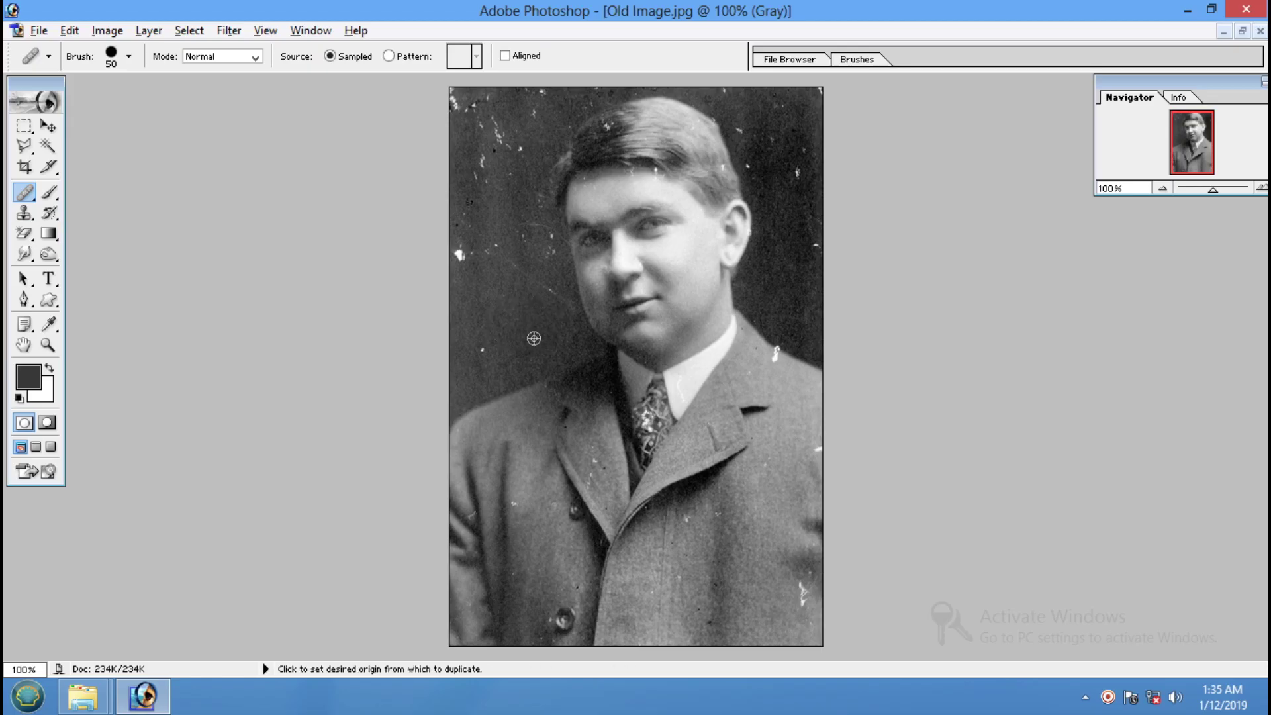
Step: Dismiss the missing-source warning, sample the dark background, and heal two white specks
left_click(483, 347)
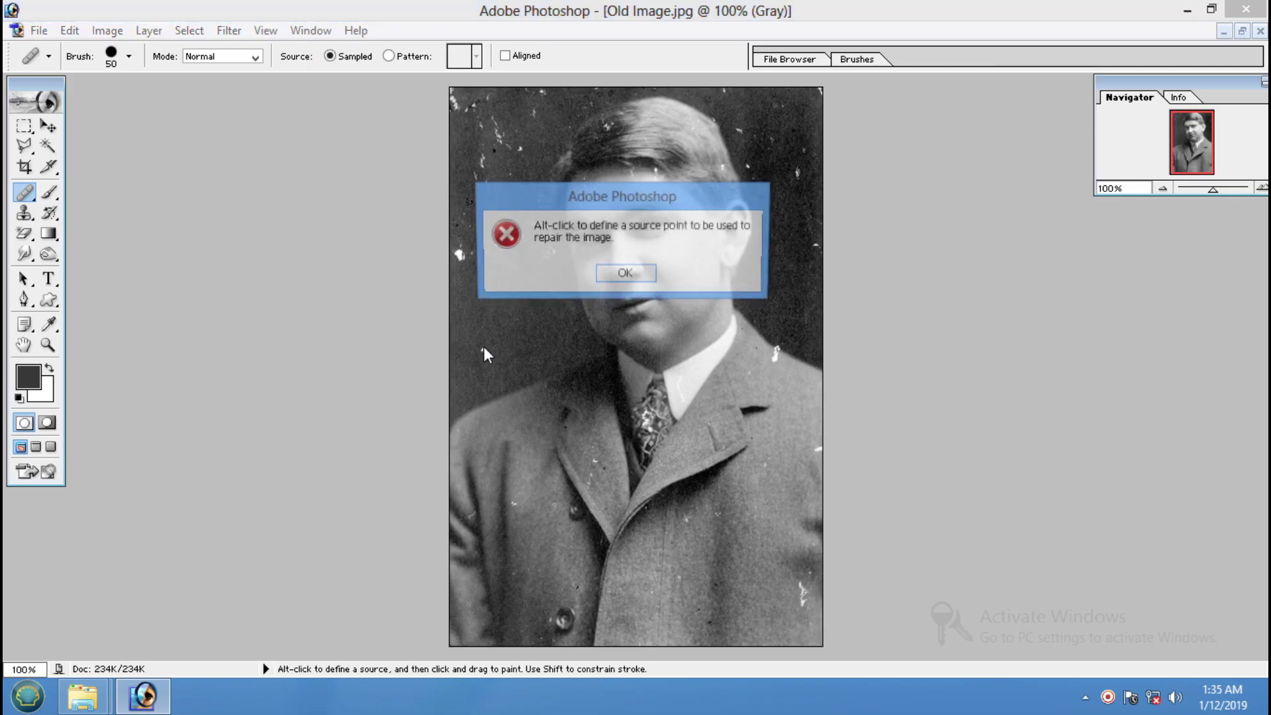
left_click(611, 277)
left_click(534, 332)
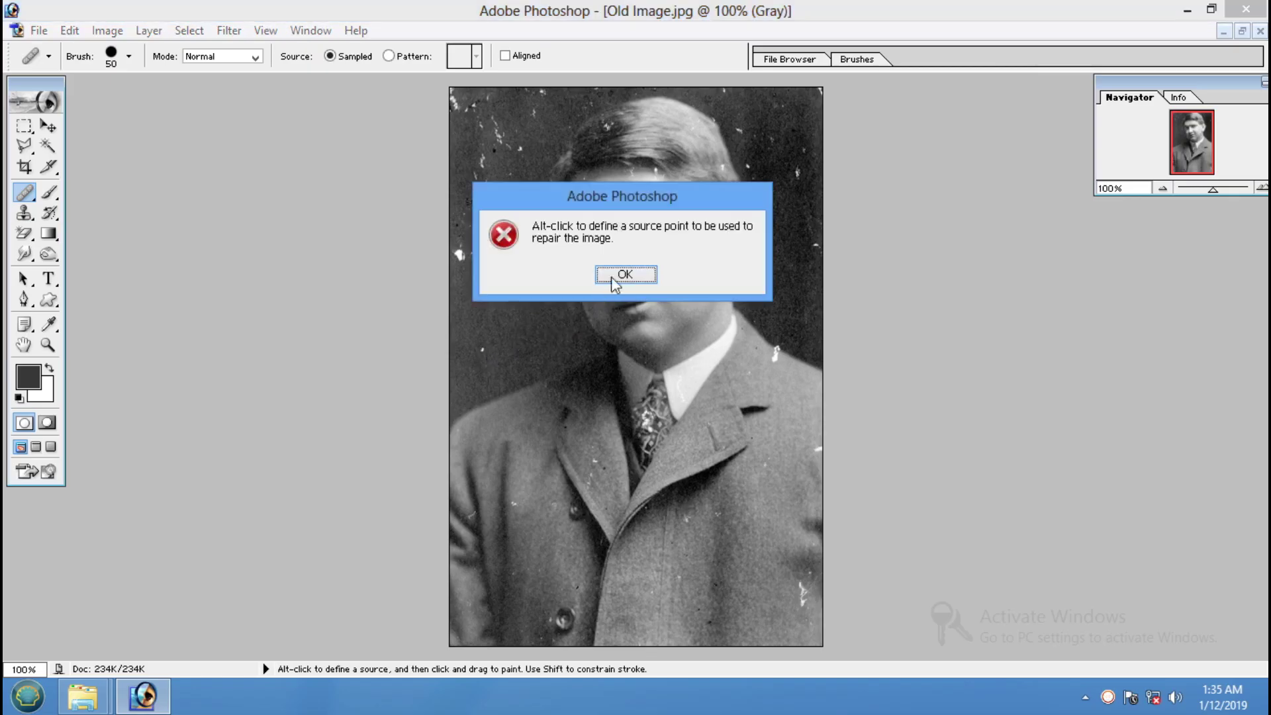
left_click(616, 278)
left_click(534, 332, "alt")
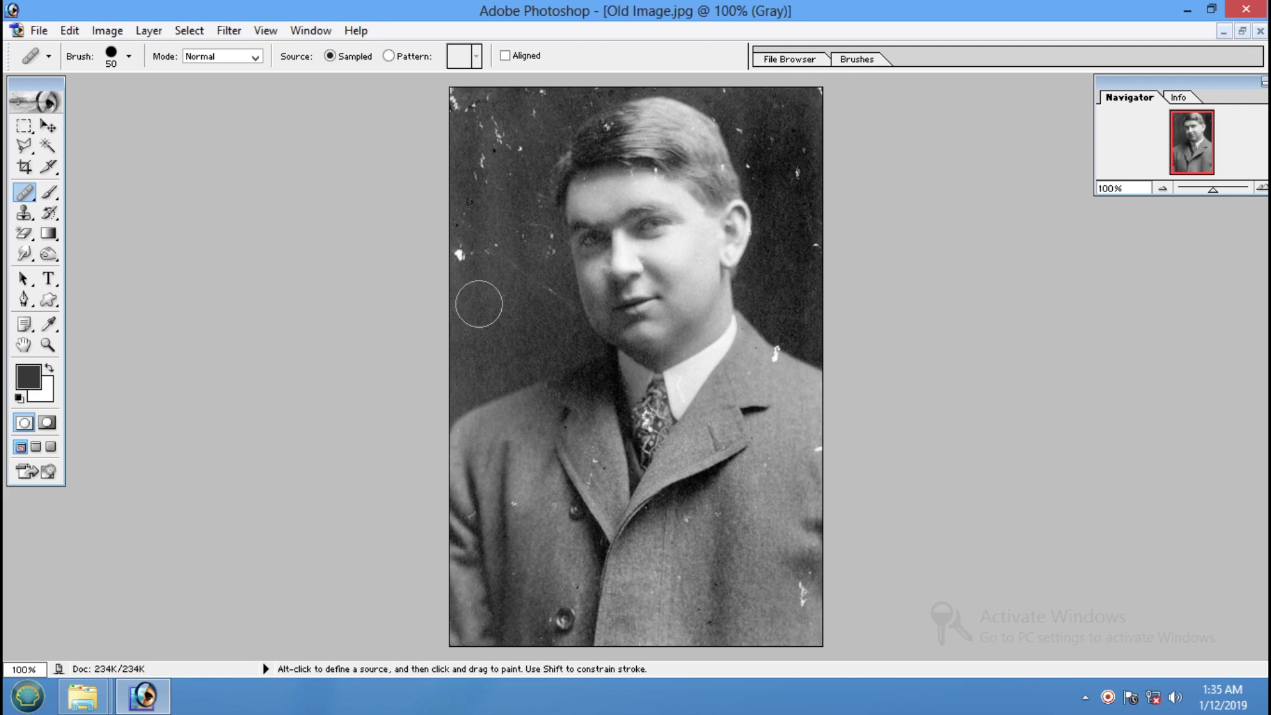
left_click(484, 301, "alt")
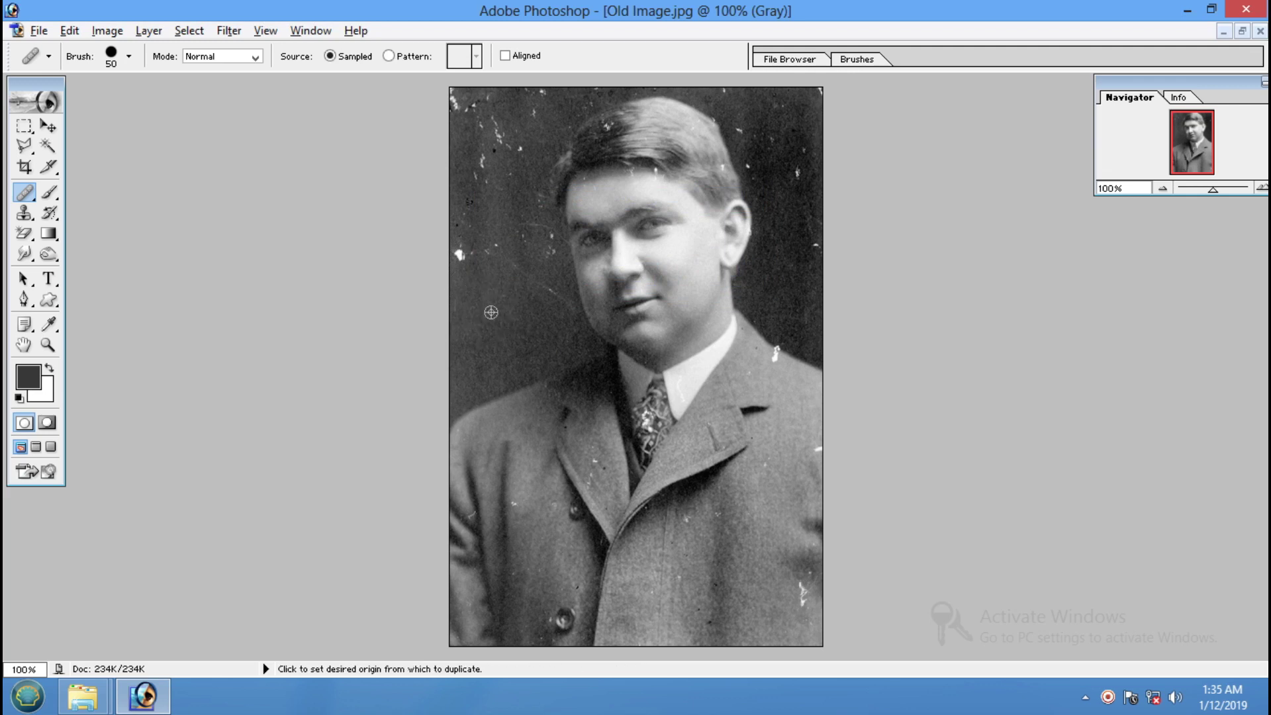
left_click(464, 257)
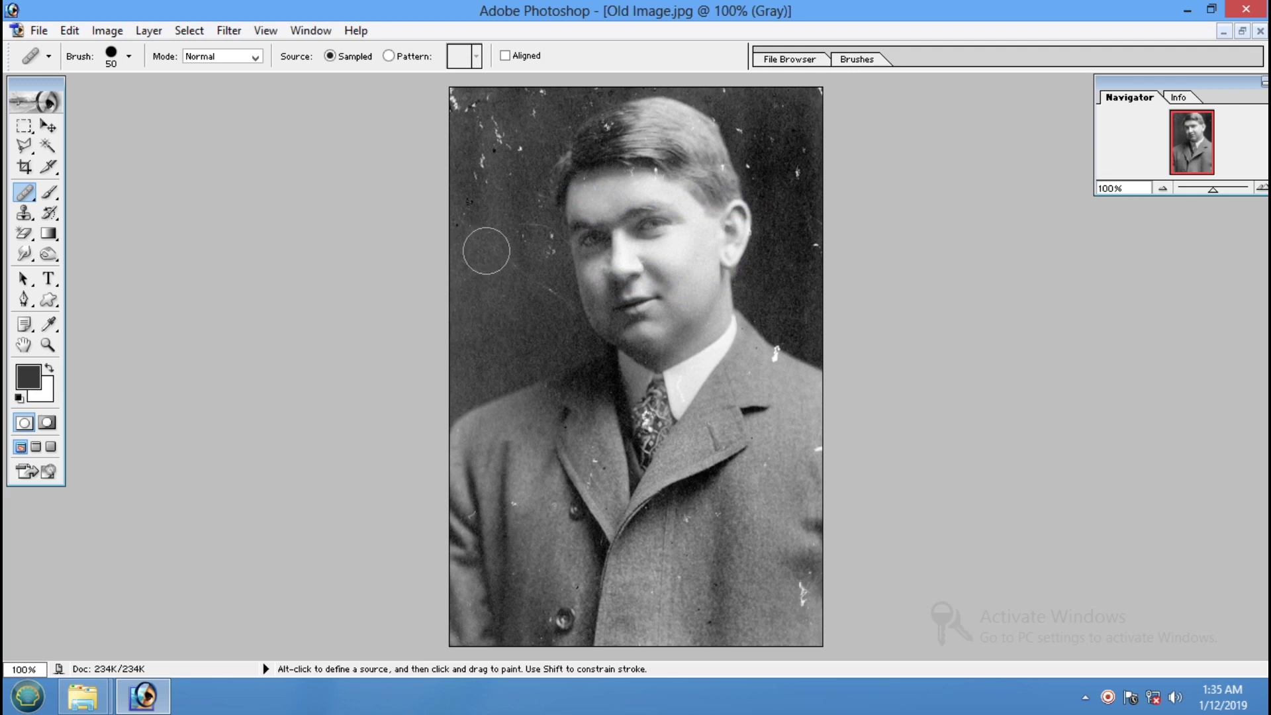
Step: Resample the background source and heal more specks in the dark background
left_click(511, 265)
left_click(545, 297)
left_click(510, 291, "alt")
left_click(521, 253)
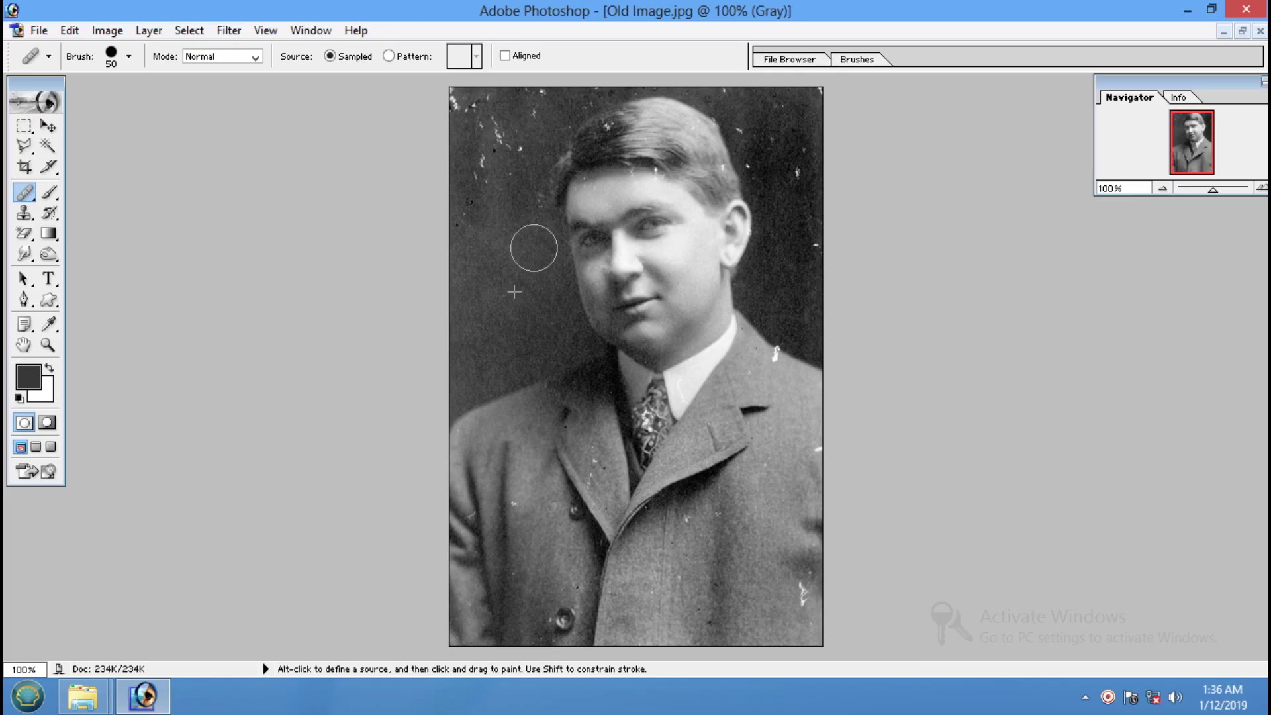
left_click(511, 269, "alt")
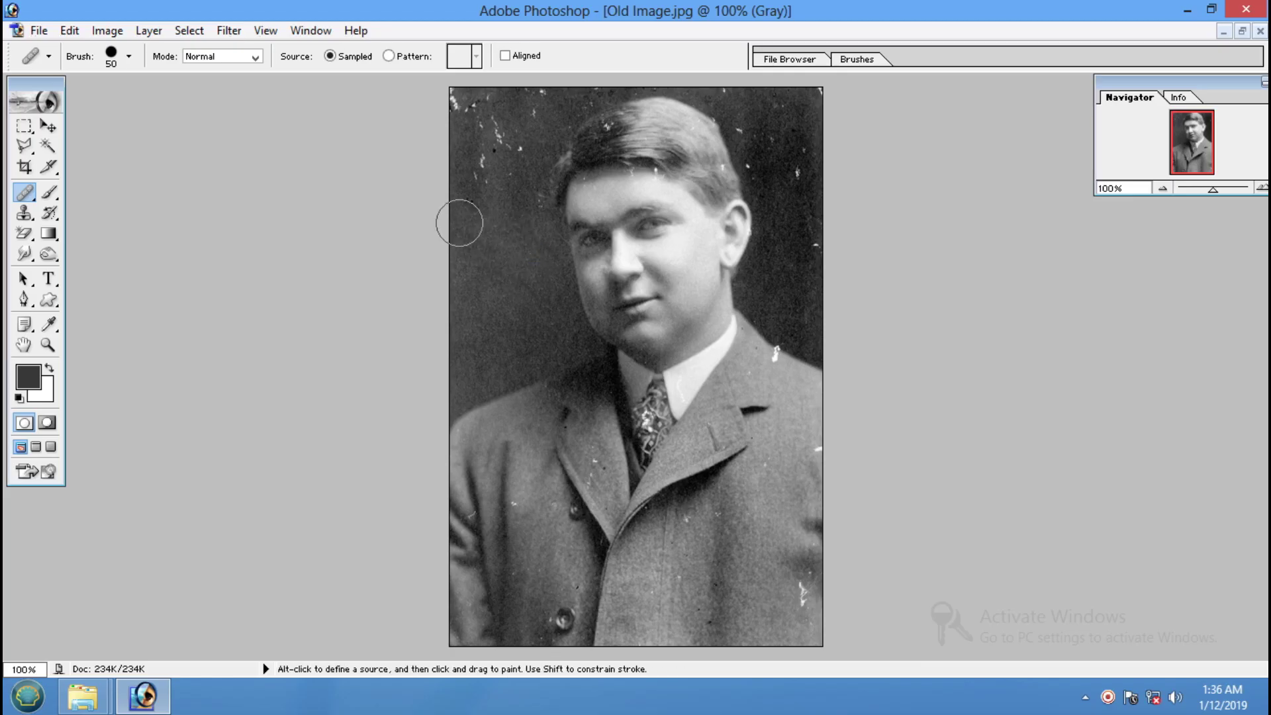
left_click(483, 165)
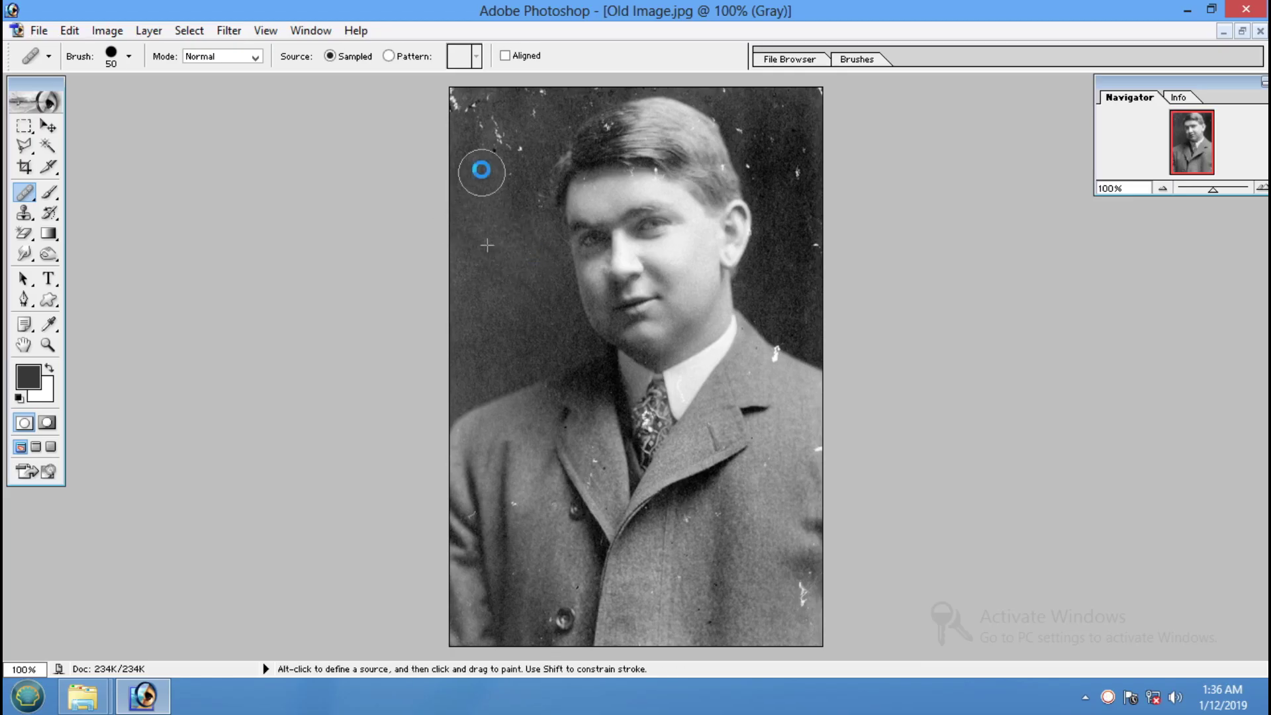
Step: Set a new source near the top left and paint out the corner specks
left_click(500, 198, "alt")
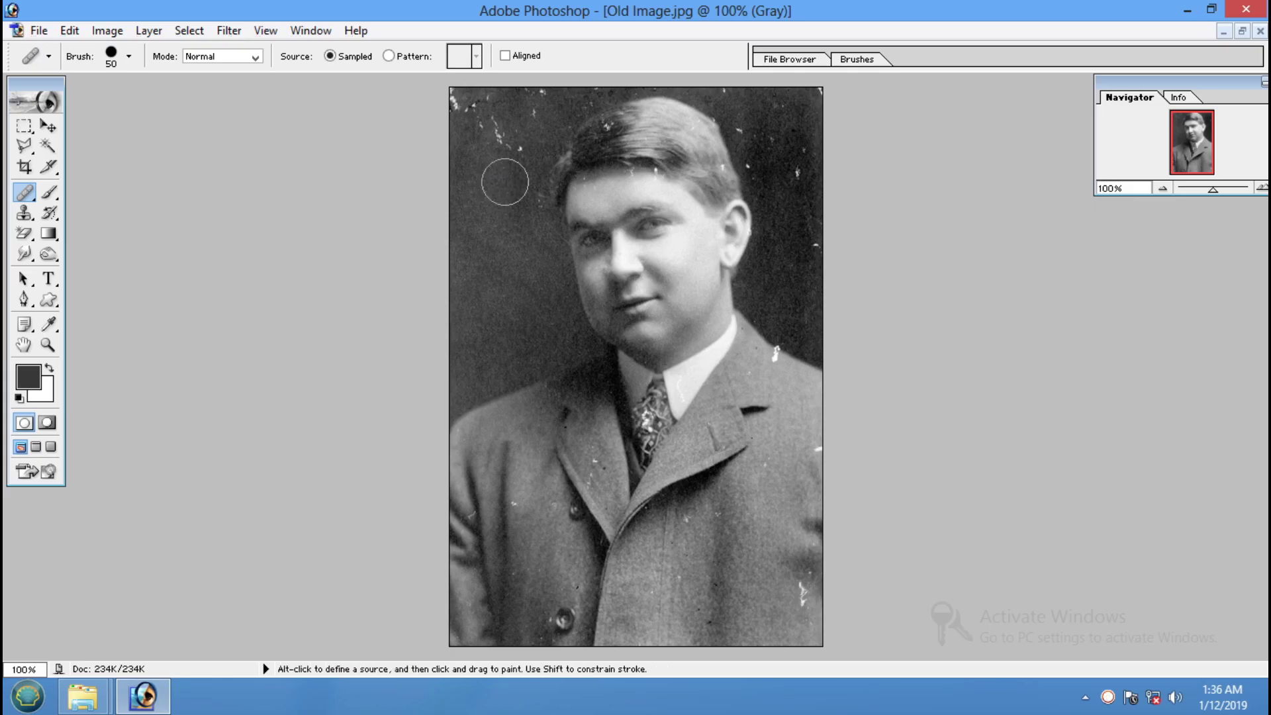
left_click(508, 230, "alt")
left_click(499, 144)
left_click(498, 240, "alt")
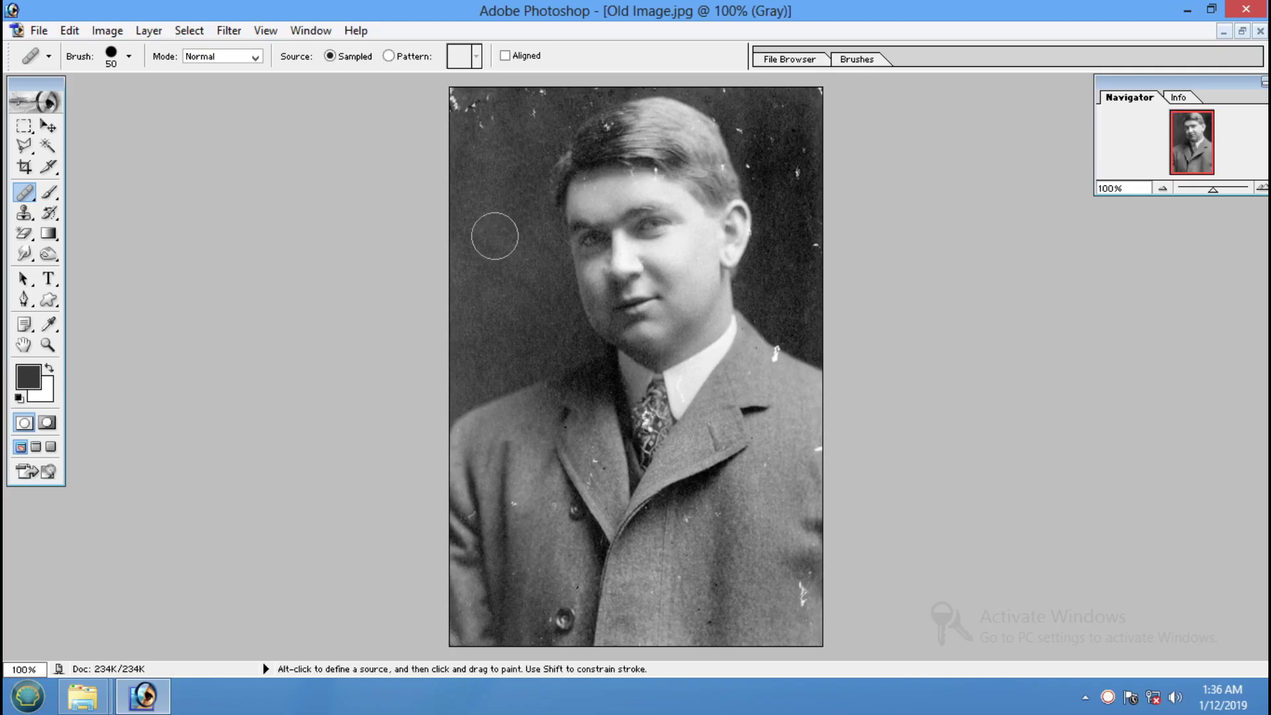
left_click_drag(472, 113, 476, 119)
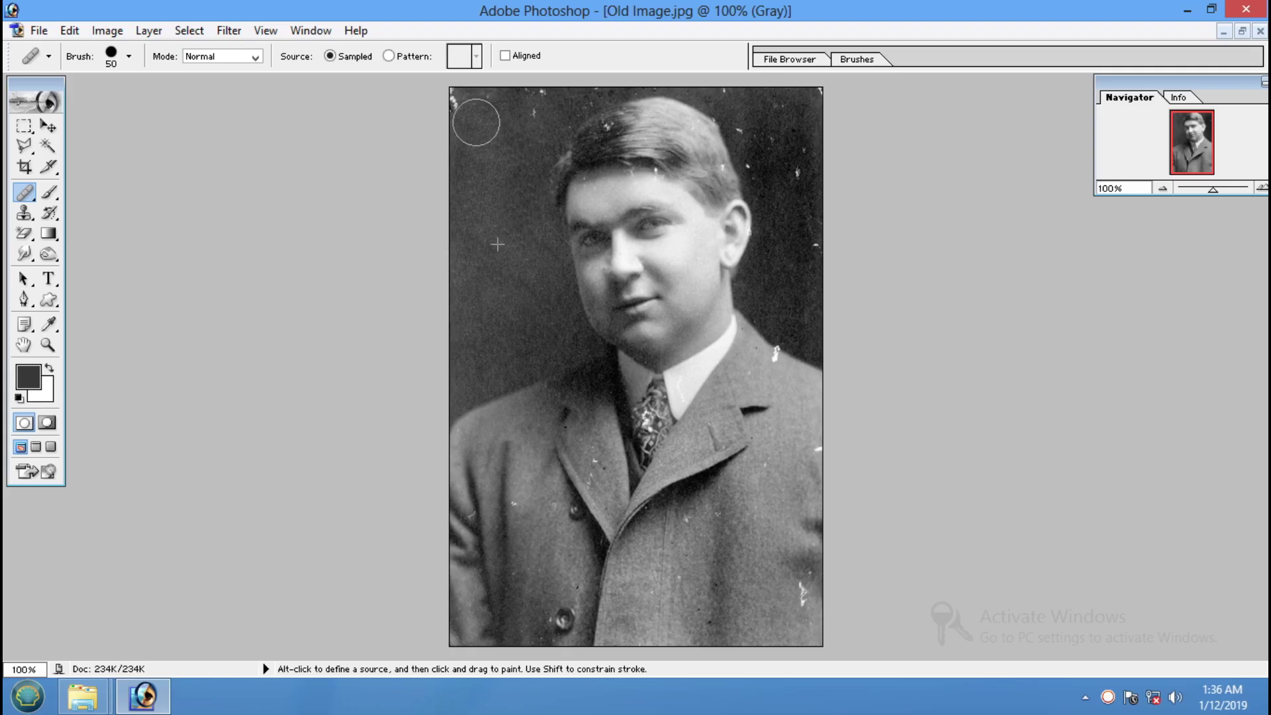
left_click_drag(473, 122, 482, 106)
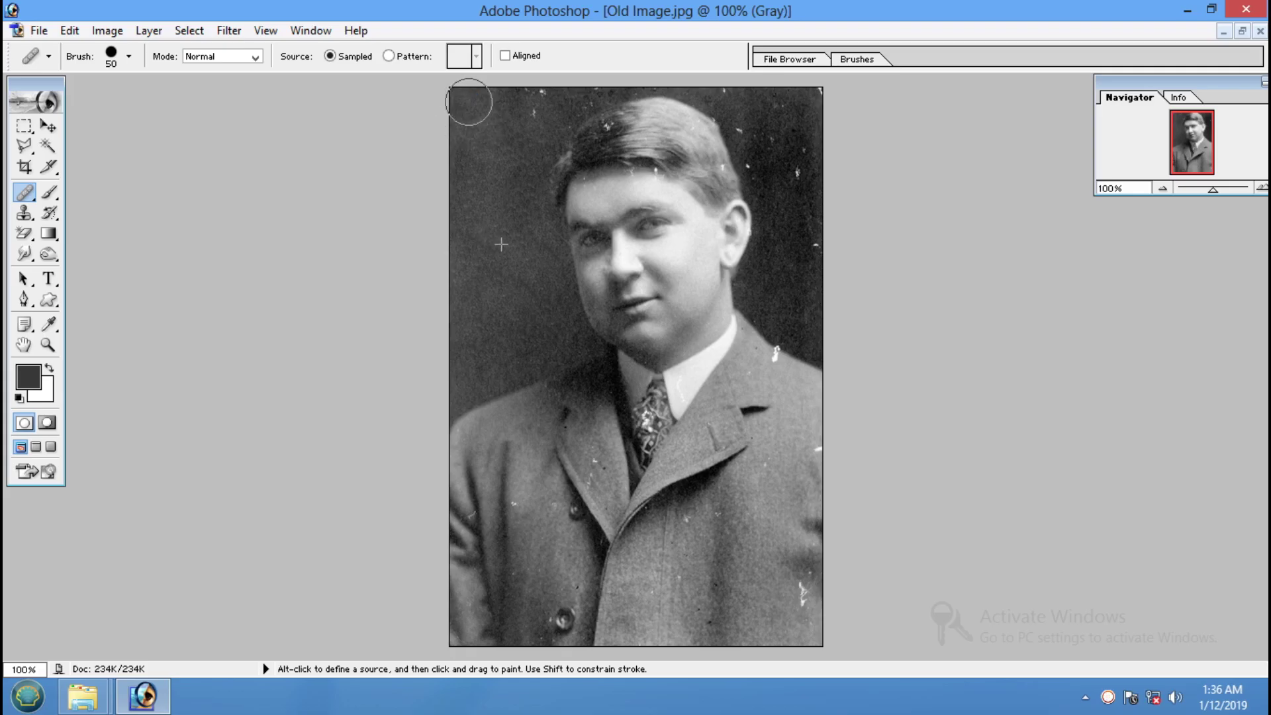
left_click(491, 142, "alt")
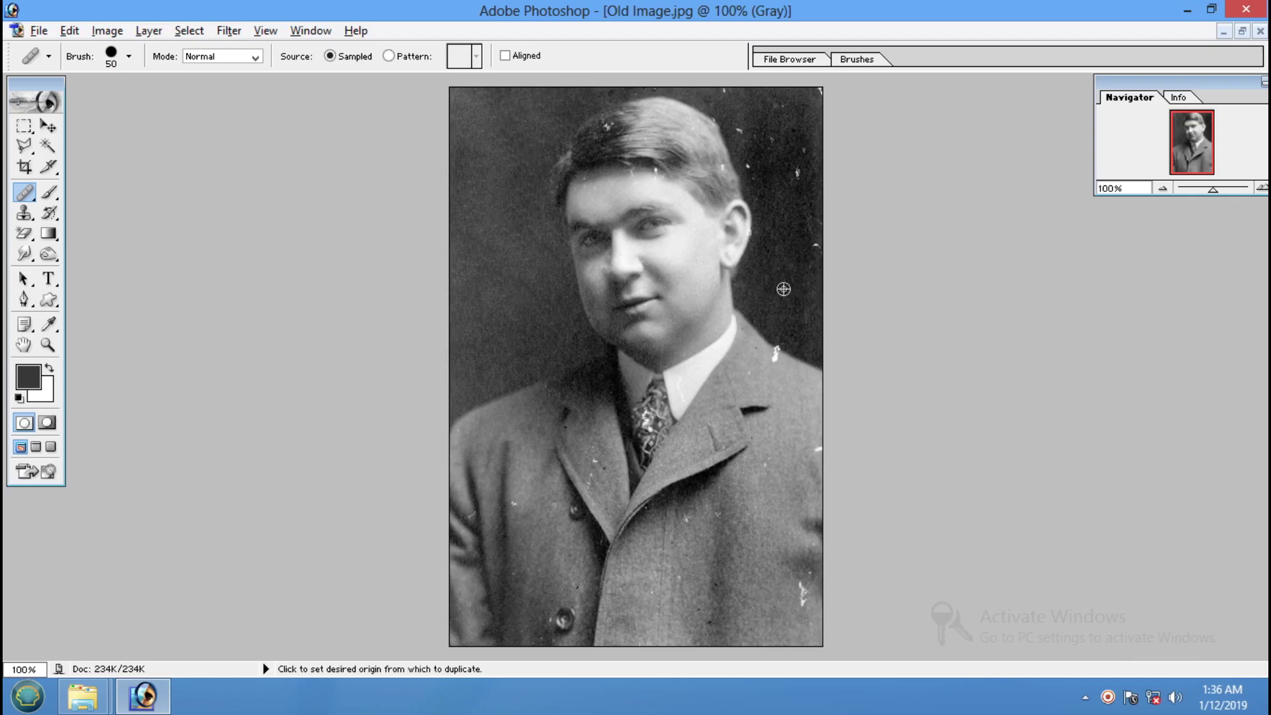
Step: Alt-sample clean spots in the right background as the healing source
key("alt")
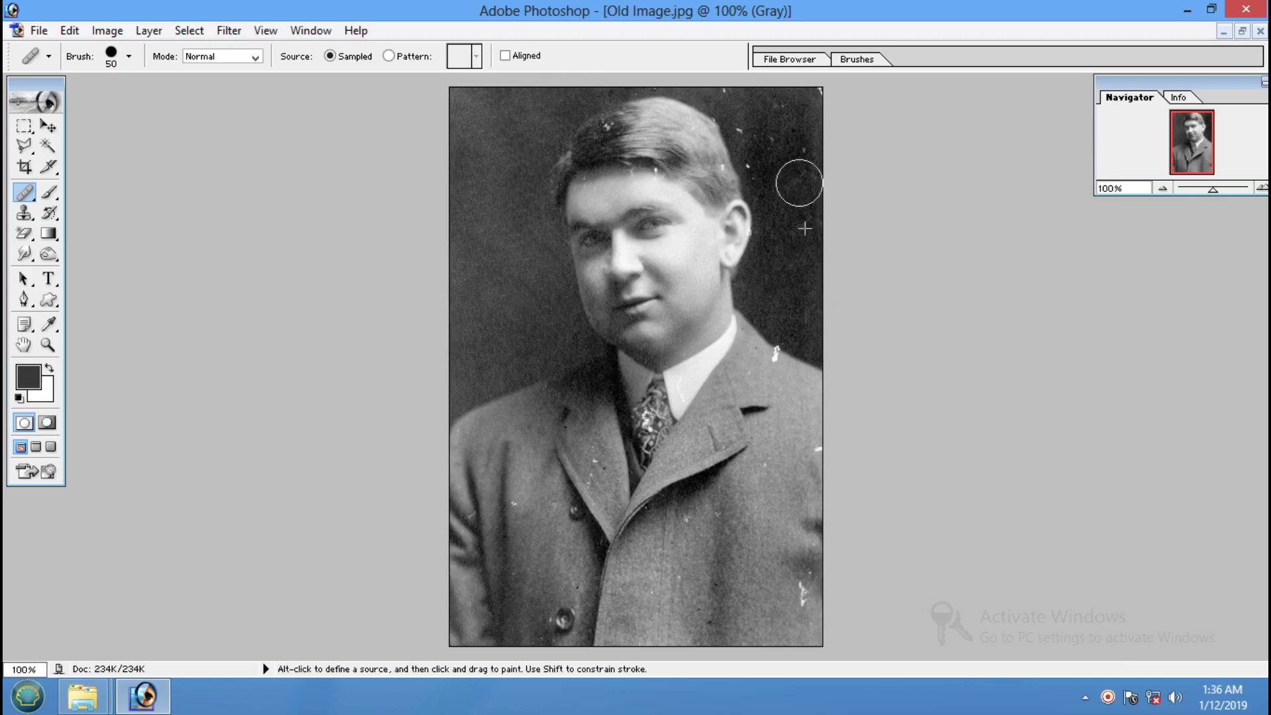
left_click(809, 193, "alt")
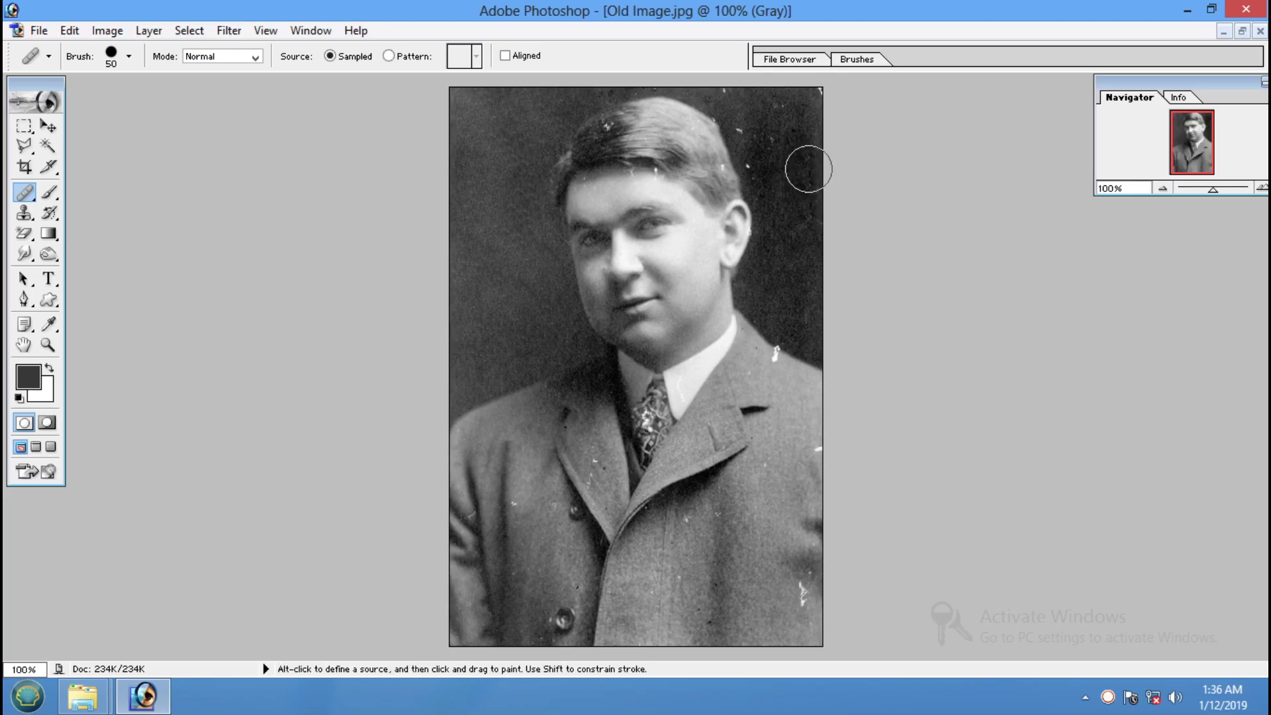
left_click(809, 180, "alt")
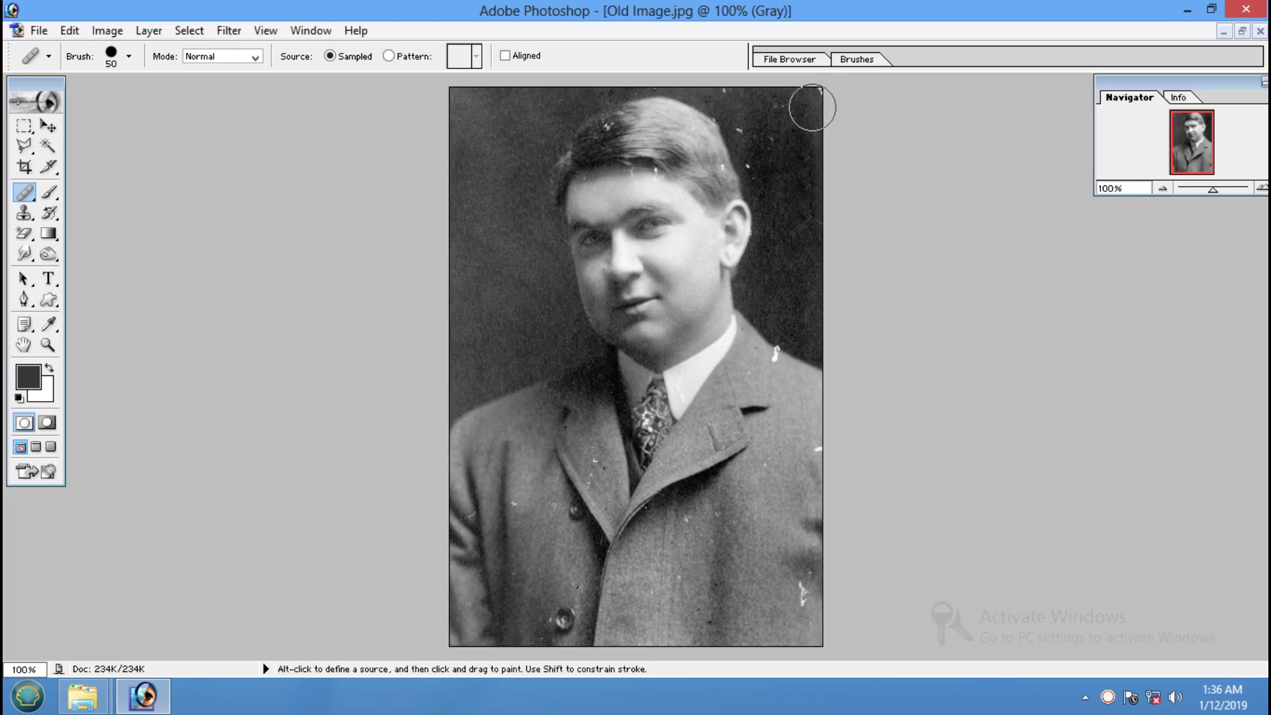
left_click(794, 194, "alt")
left_click(780, 171, "alt")
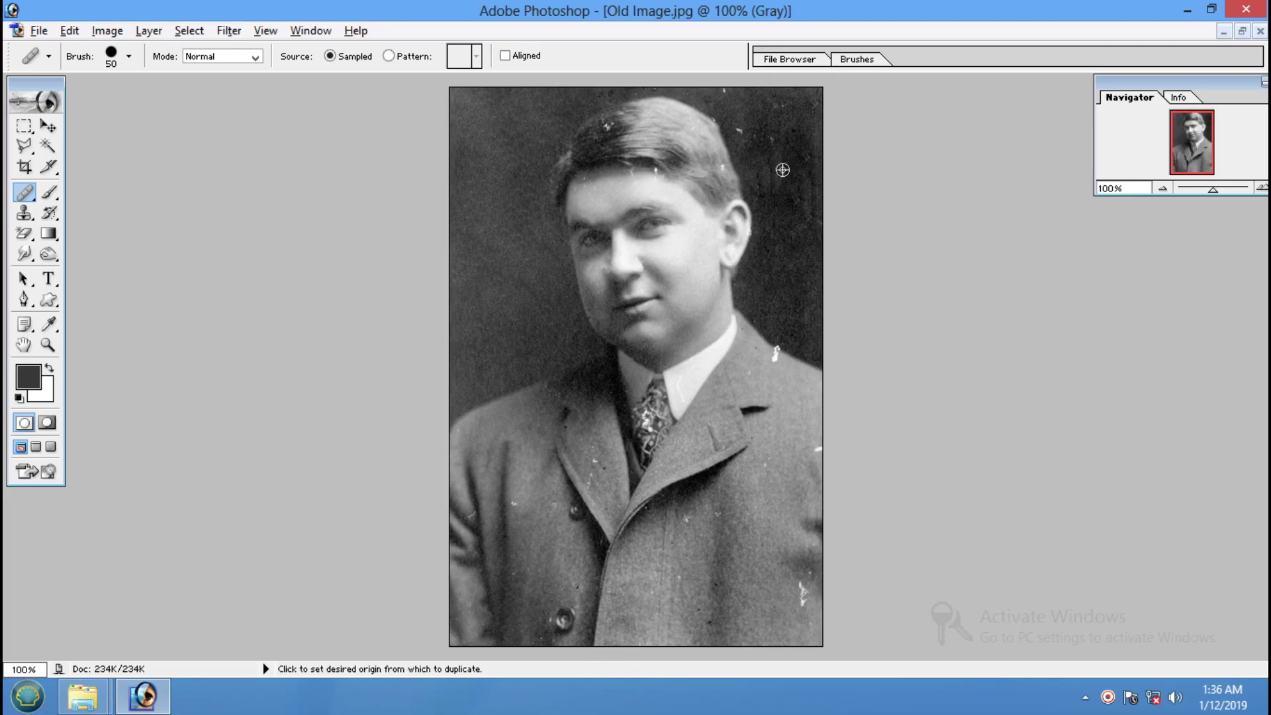
left_click(786, 142, "alt")
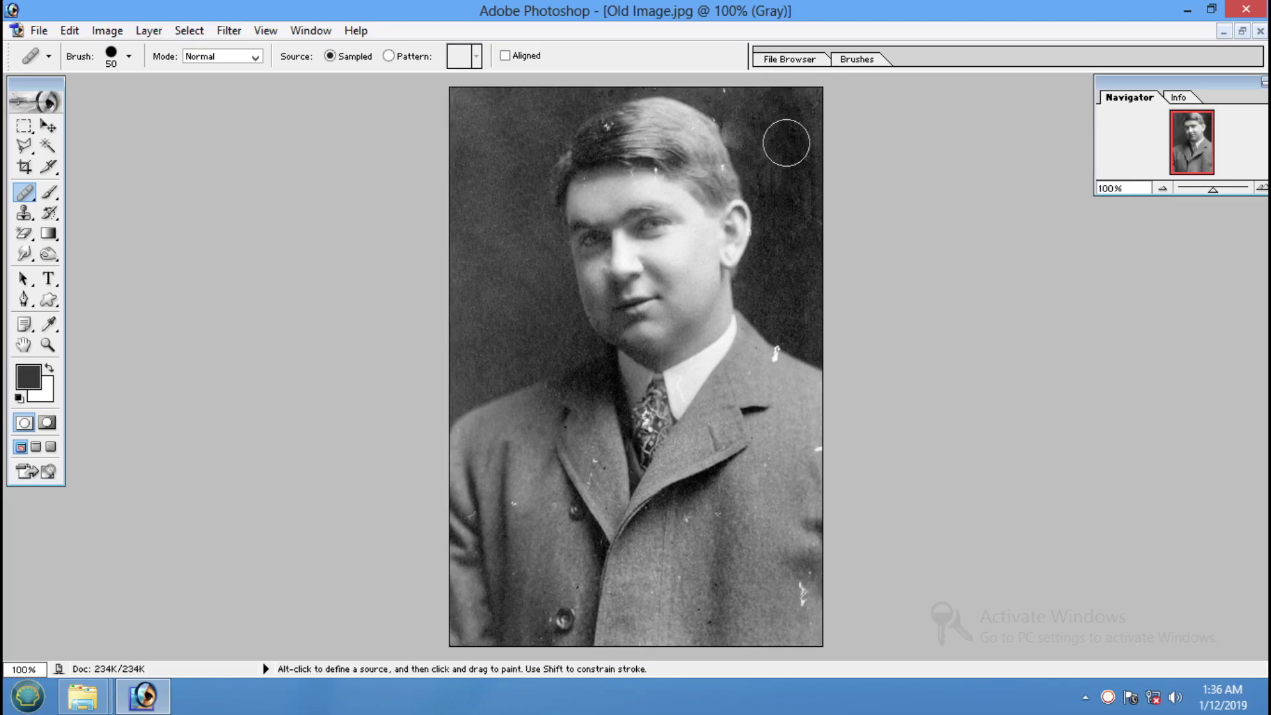
left_click(785, 154, "alt")
left_click(748, 130, "alt")
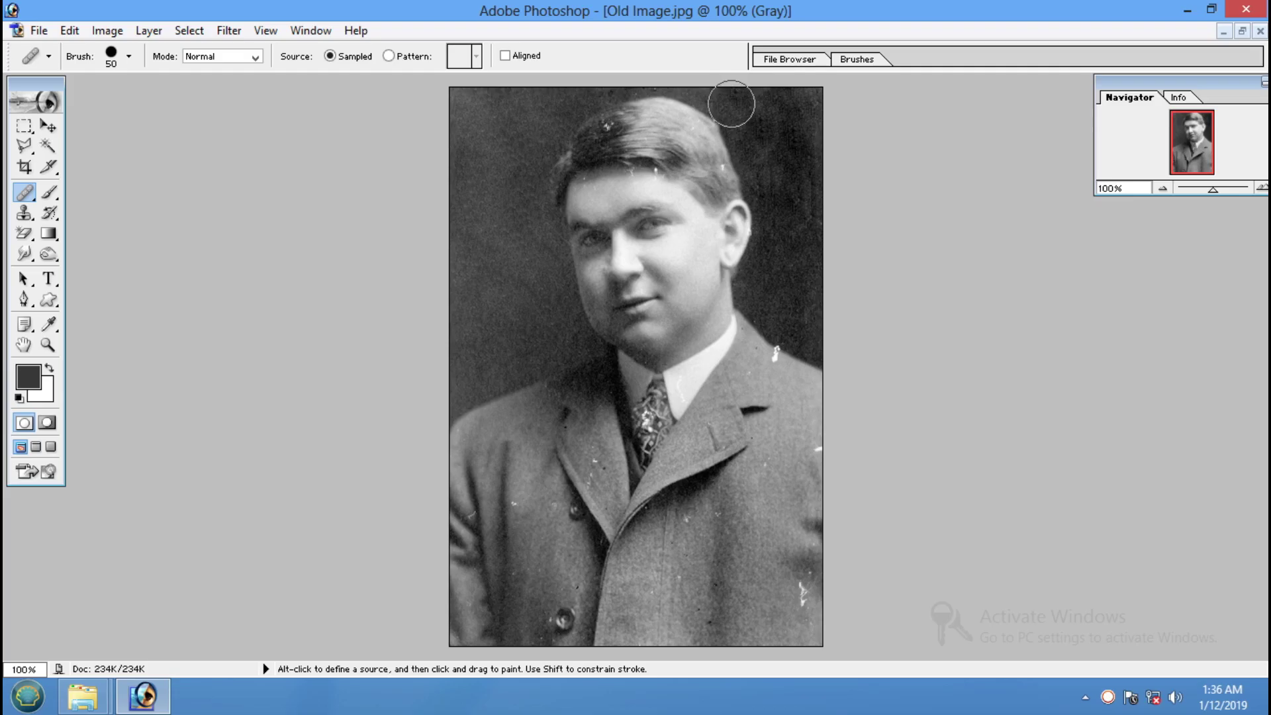
key("ctrl")
Step: Heal the white scratch and specks on the coat's right side using sampled coat areas
left_click(699, 526, "alt")
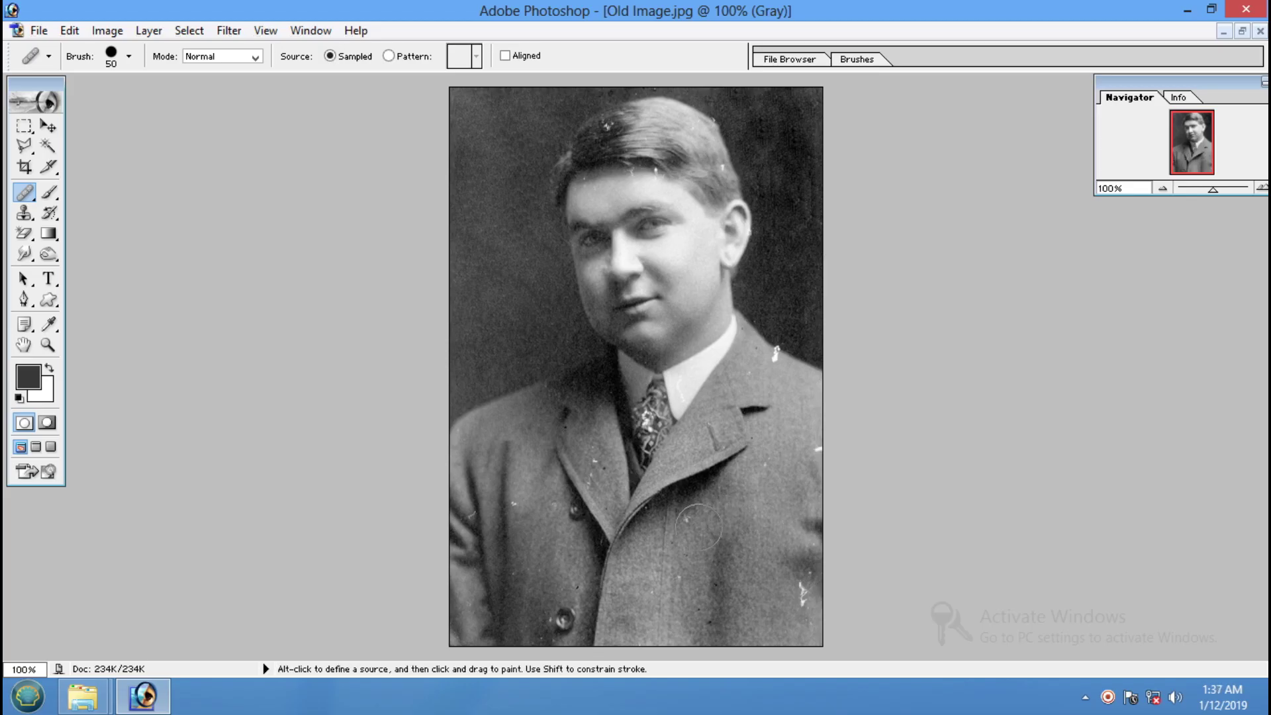
left_click(738, 583, "alt")
left_click_drag(801, 586, 805, 614)
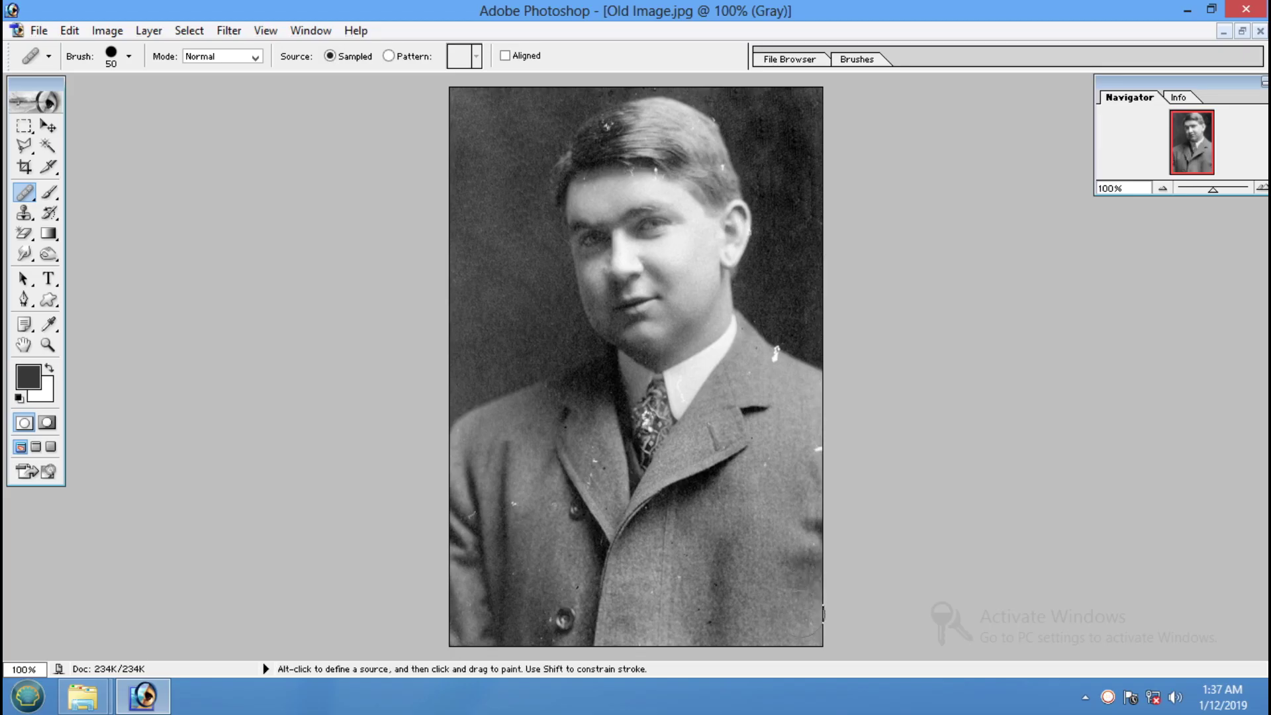
left_click(803, 619)
left_click(699, 546, "alt")
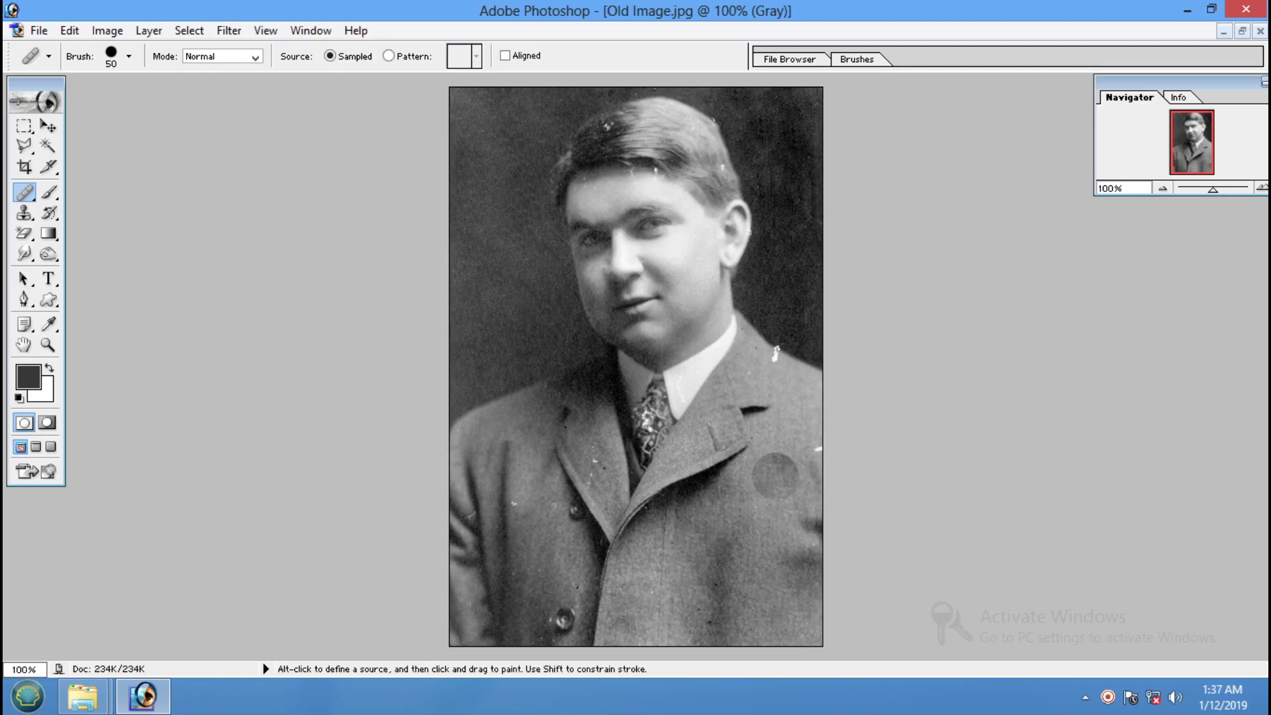
left_click(807, 455)
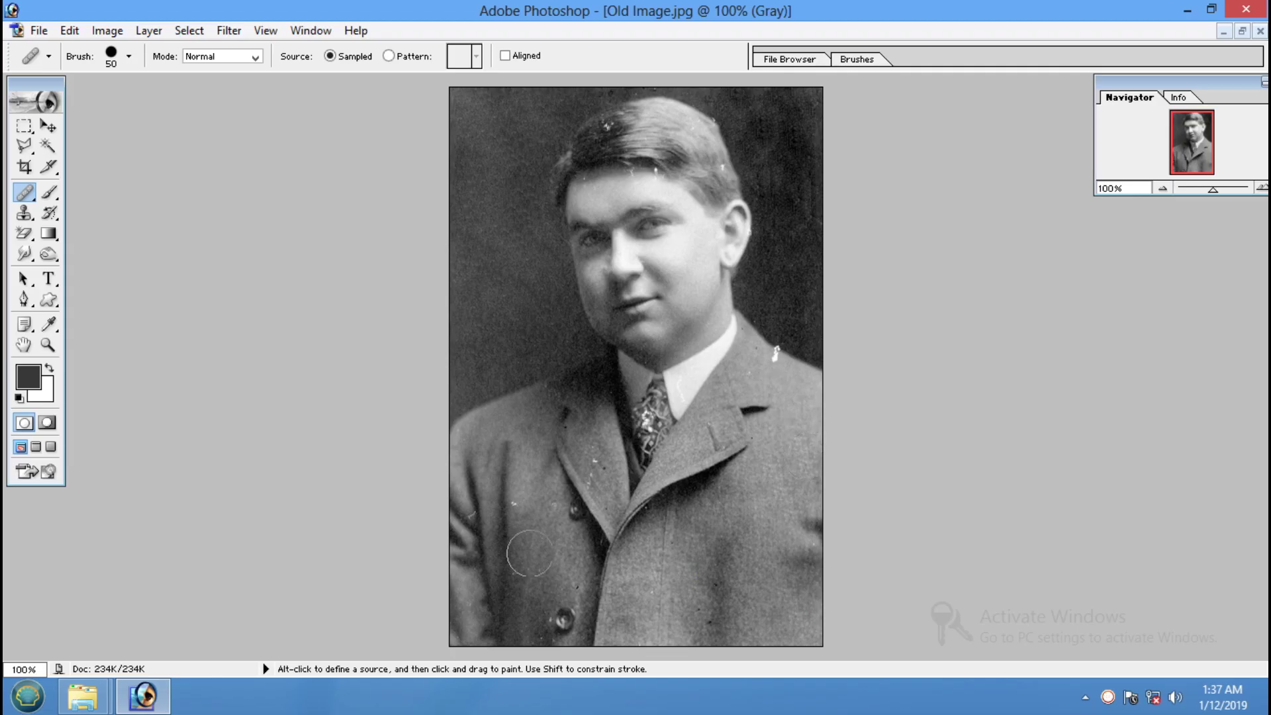
left_click(543, 548, "alt")
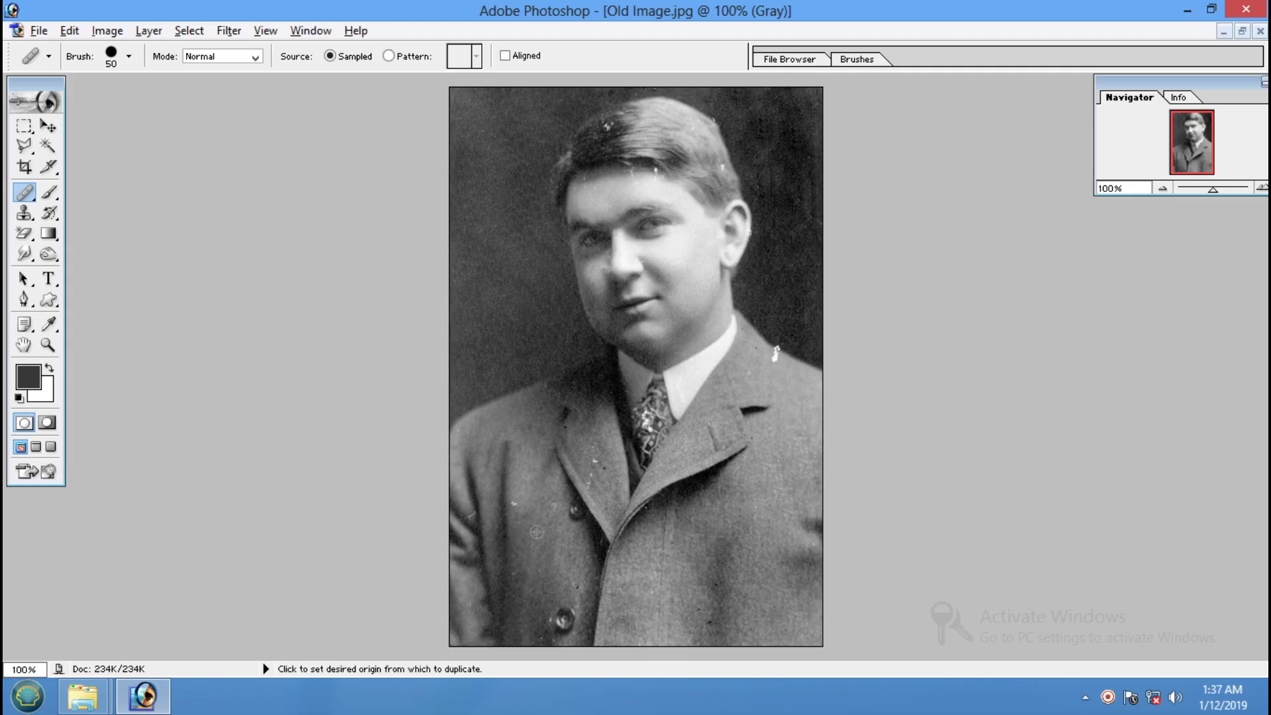
left_click(530, 514)
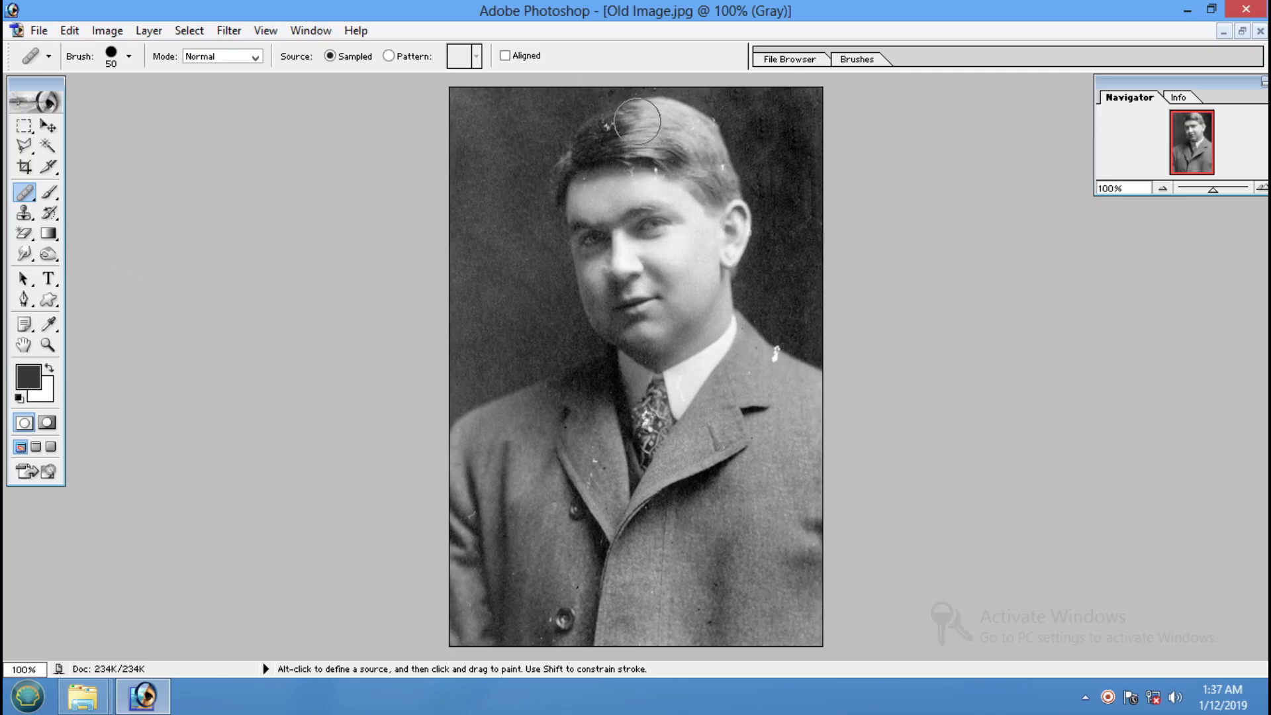
Step: Switch to the Patch Tool and patch the specks on the hair and forehead
right_click(27, 202)
left_click(98, 211)
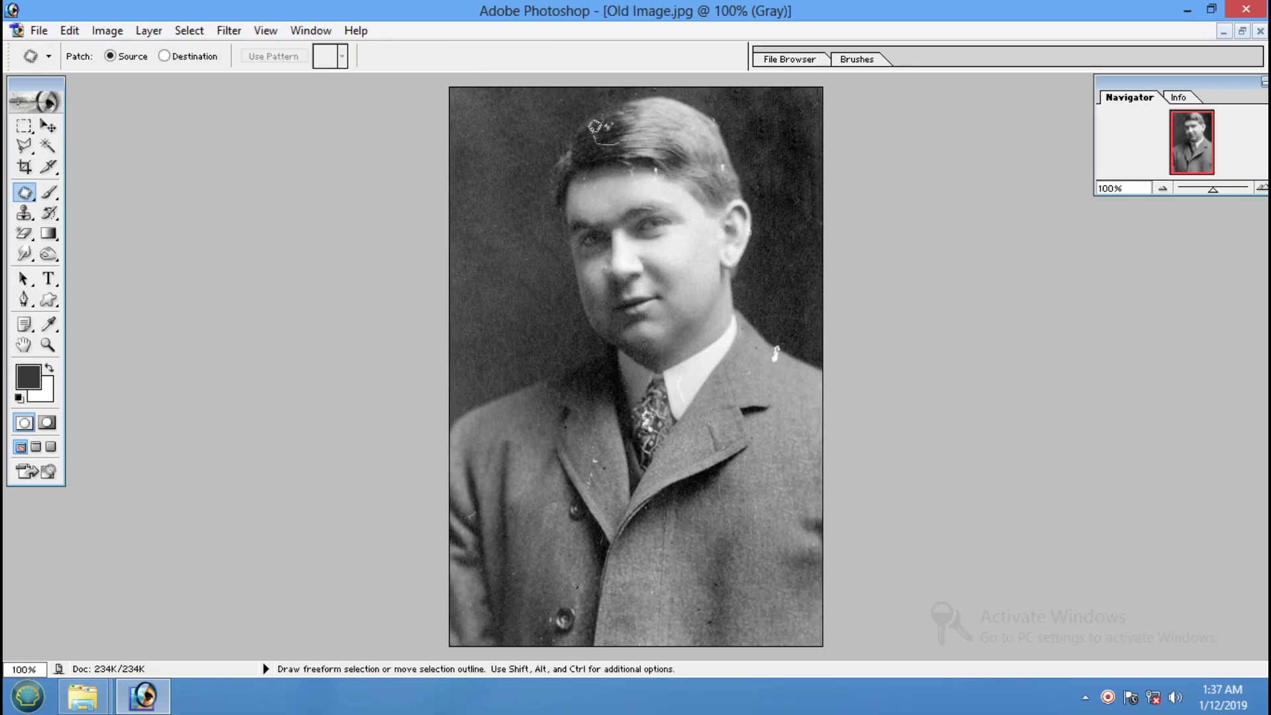
left_click_drag(621, 119, 645, 130)
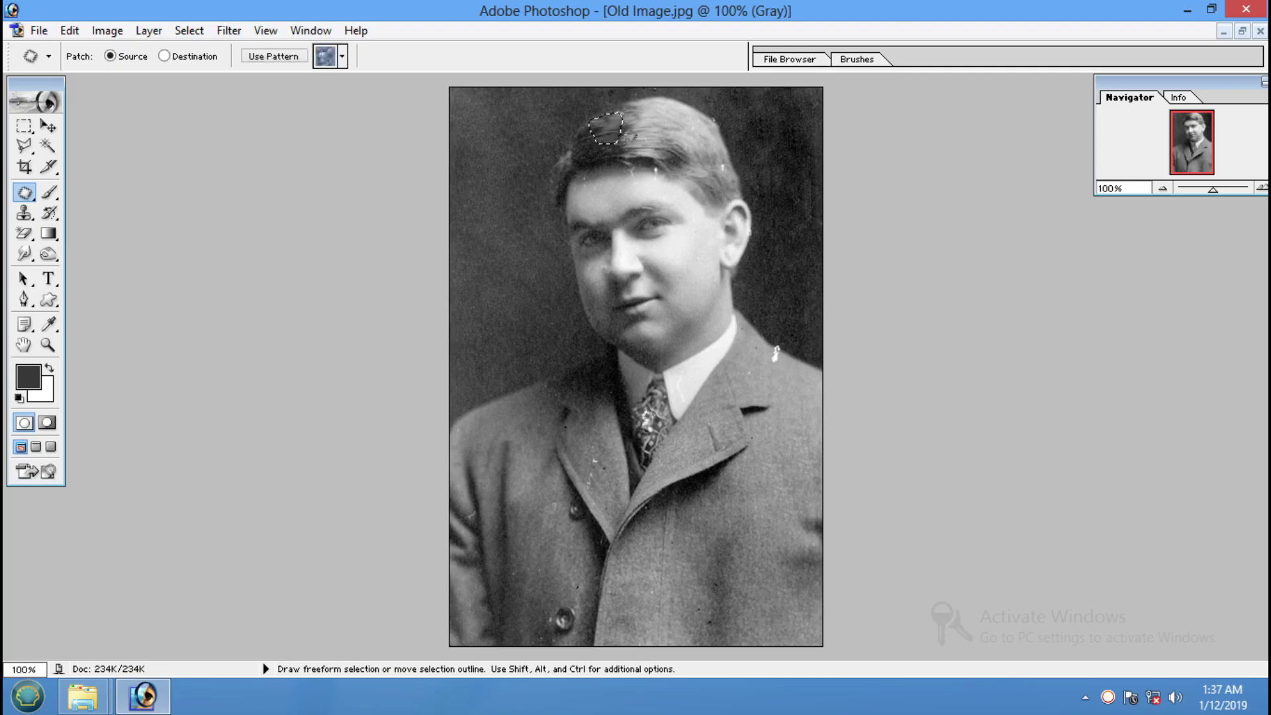
key("ctrl+d")
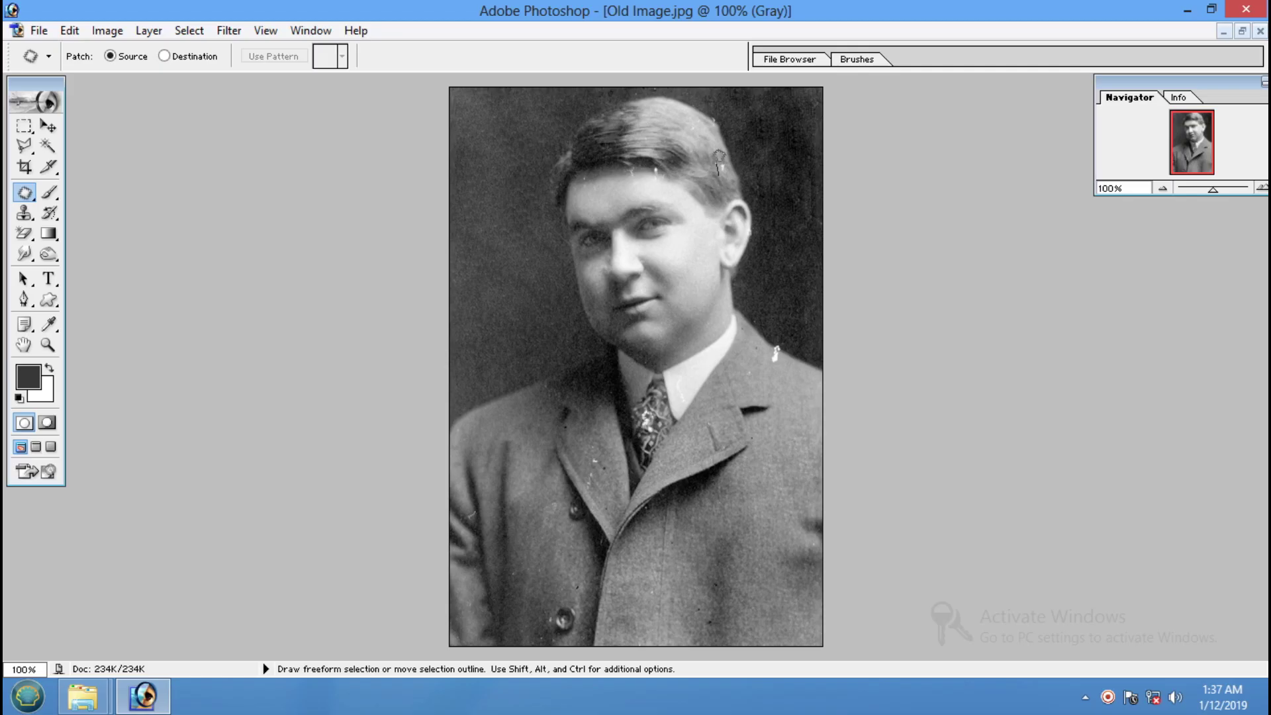
left_click_drag(722, 159, 720, 161)
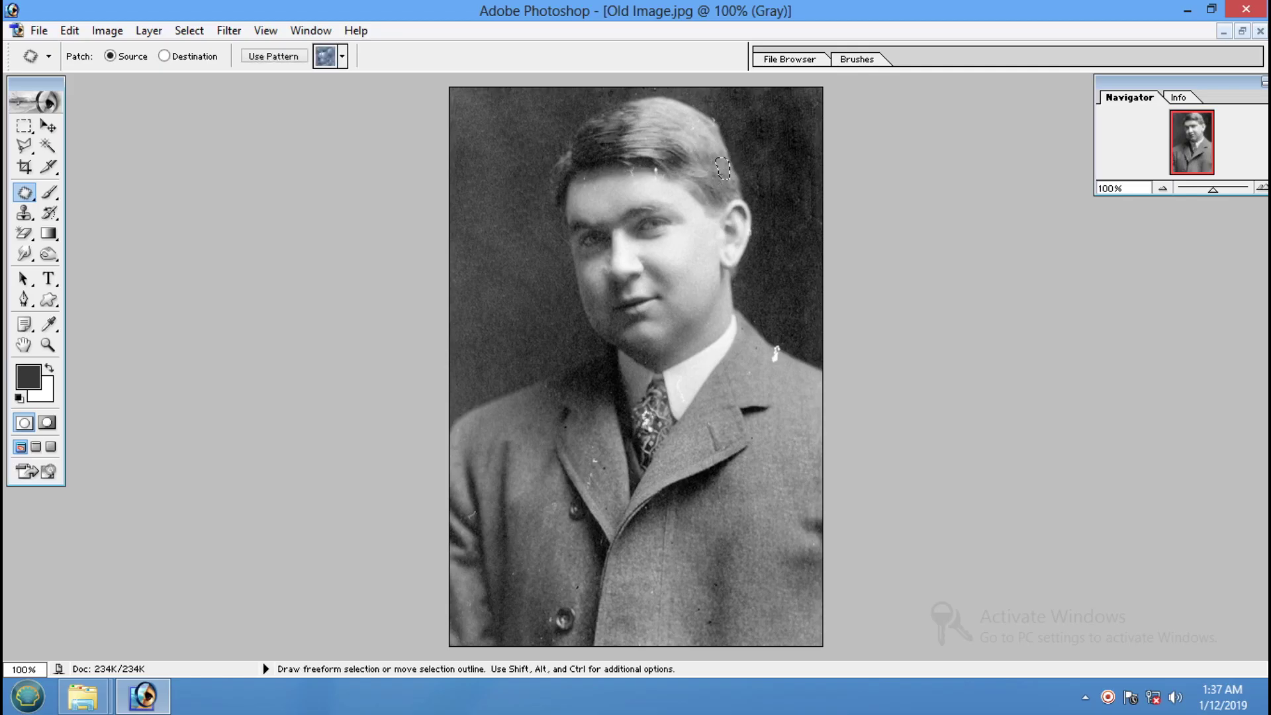
key("ctrl+d")
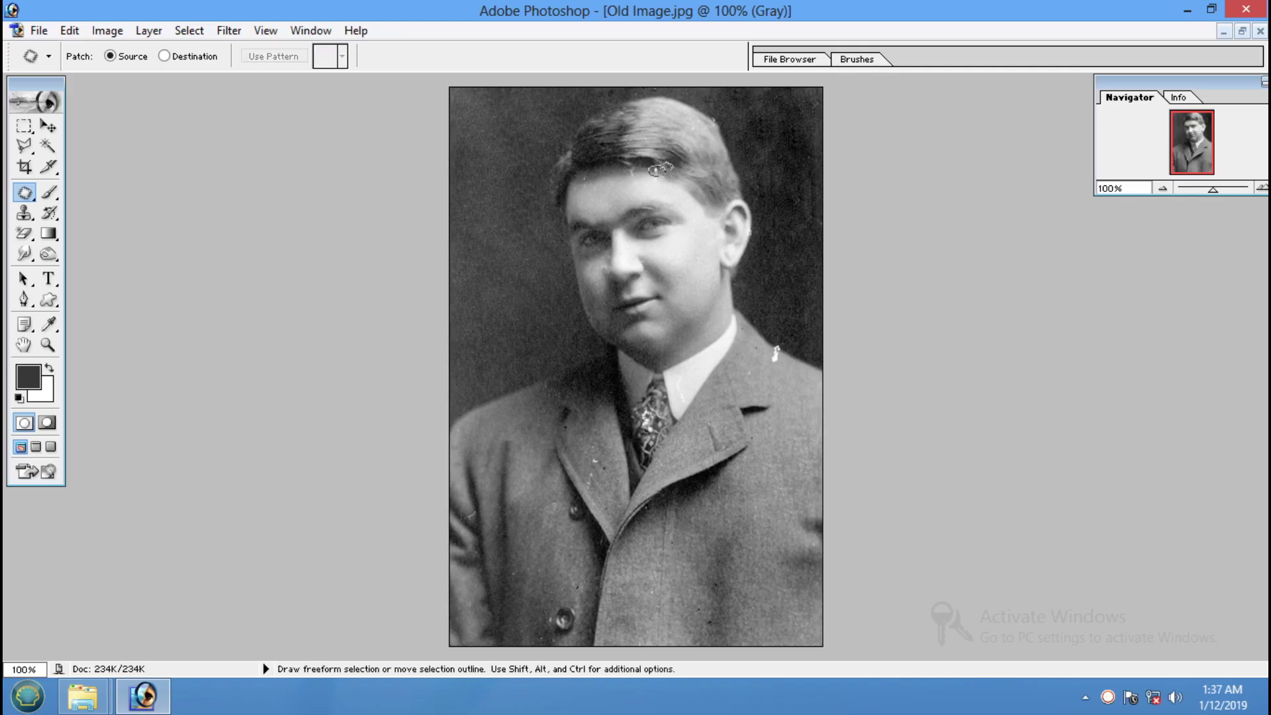
left_click_drag(659, 169, 666, 165)
key("ctrl+d")
left_click_drag(634, 169, 632, 165)
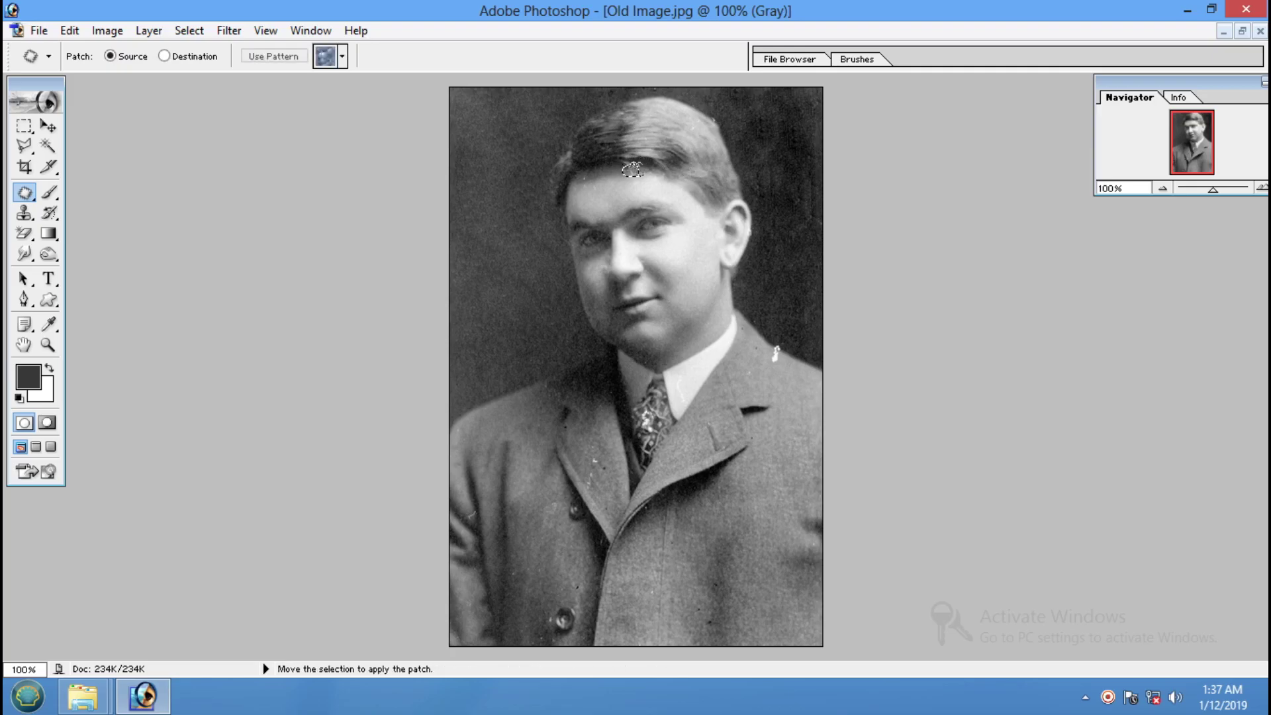
key("ctrl+d")
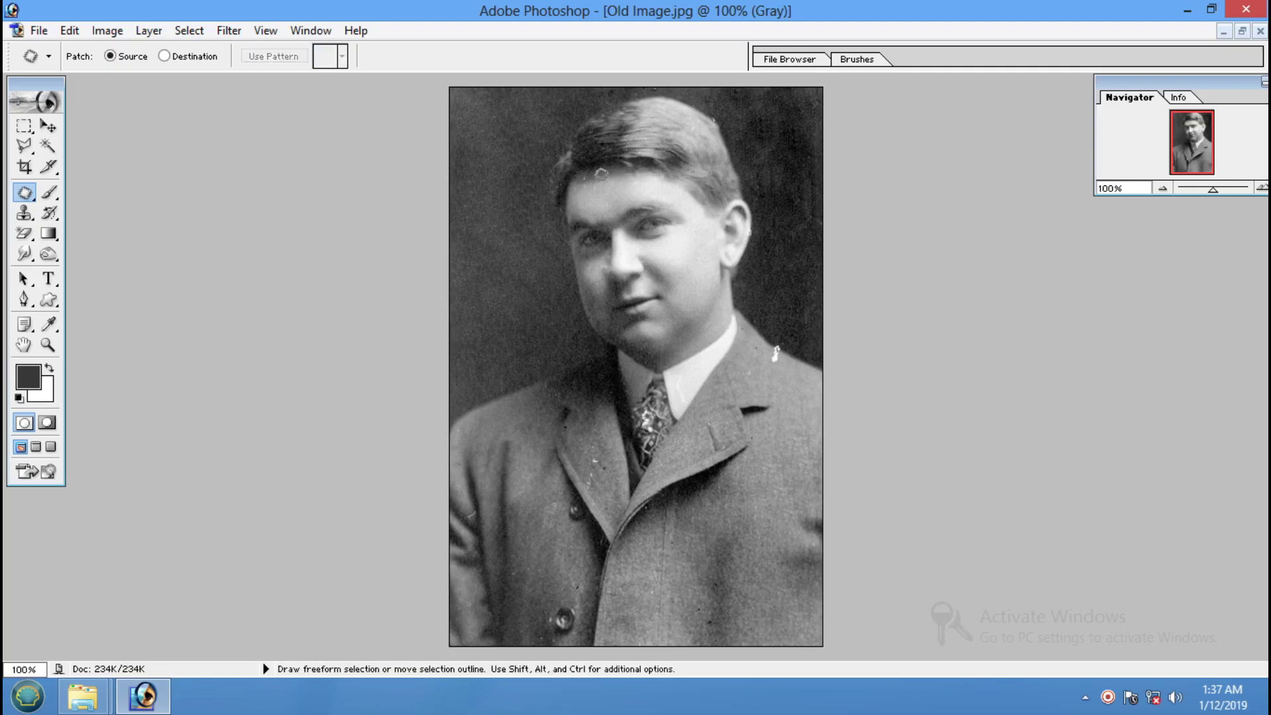
left_click_drag(593, 171, 638, 217)
key("ctrl+d")
Step: Patch the blemish beside the hair and the specks on both lapels
left_click_drag(778, 358, 781, 361)
left_click(792, 349)
left_click_drag(792, 347, 788, 351)
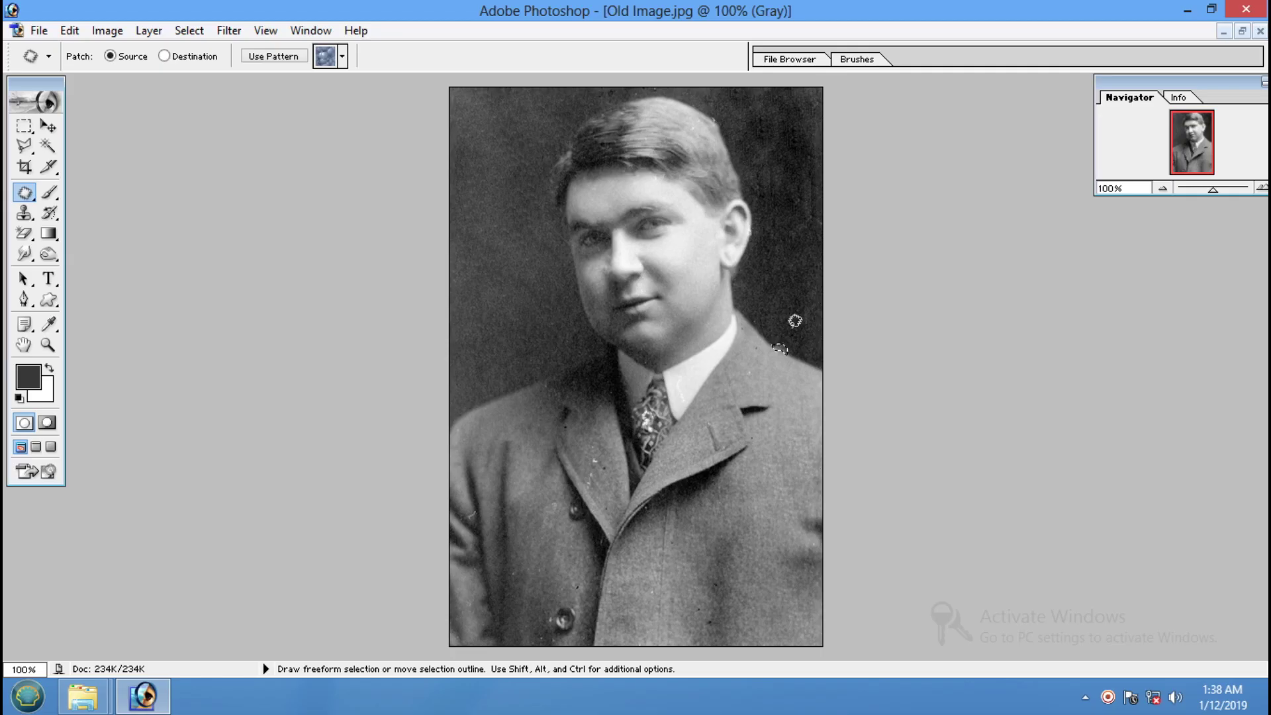
left_click(782, 406)
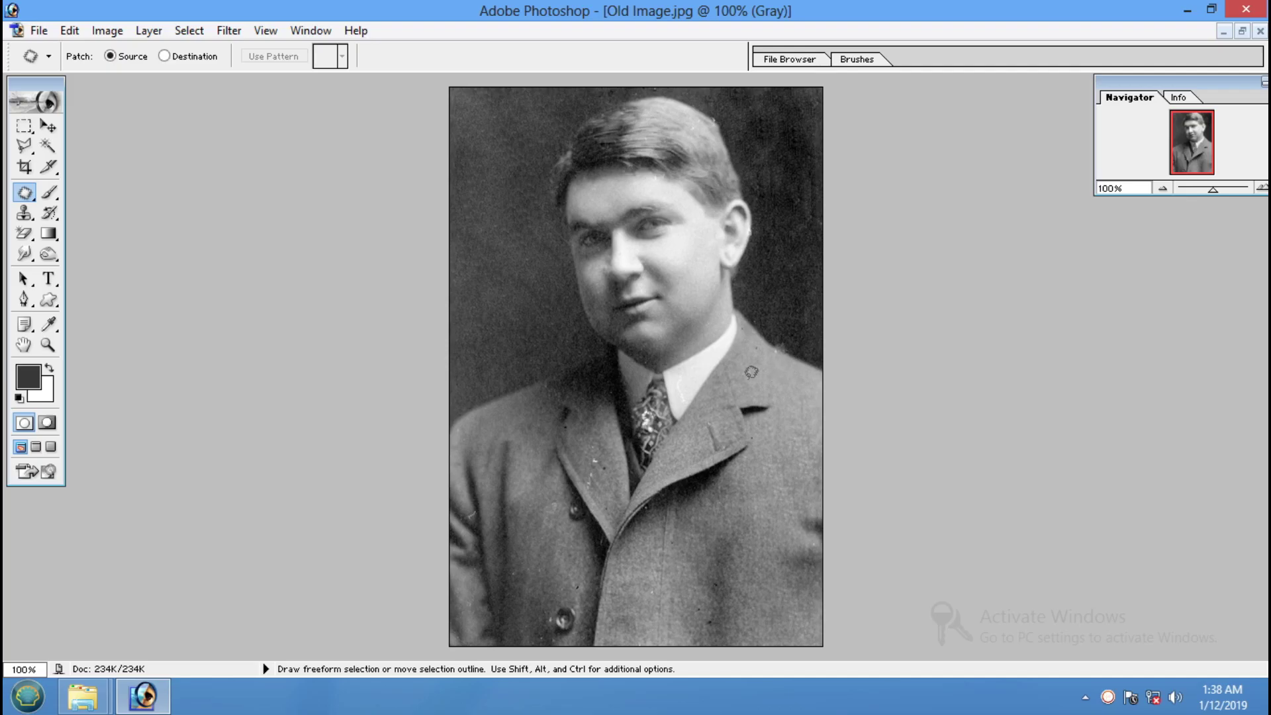
left_click_drag(746, 380, 750, 389)
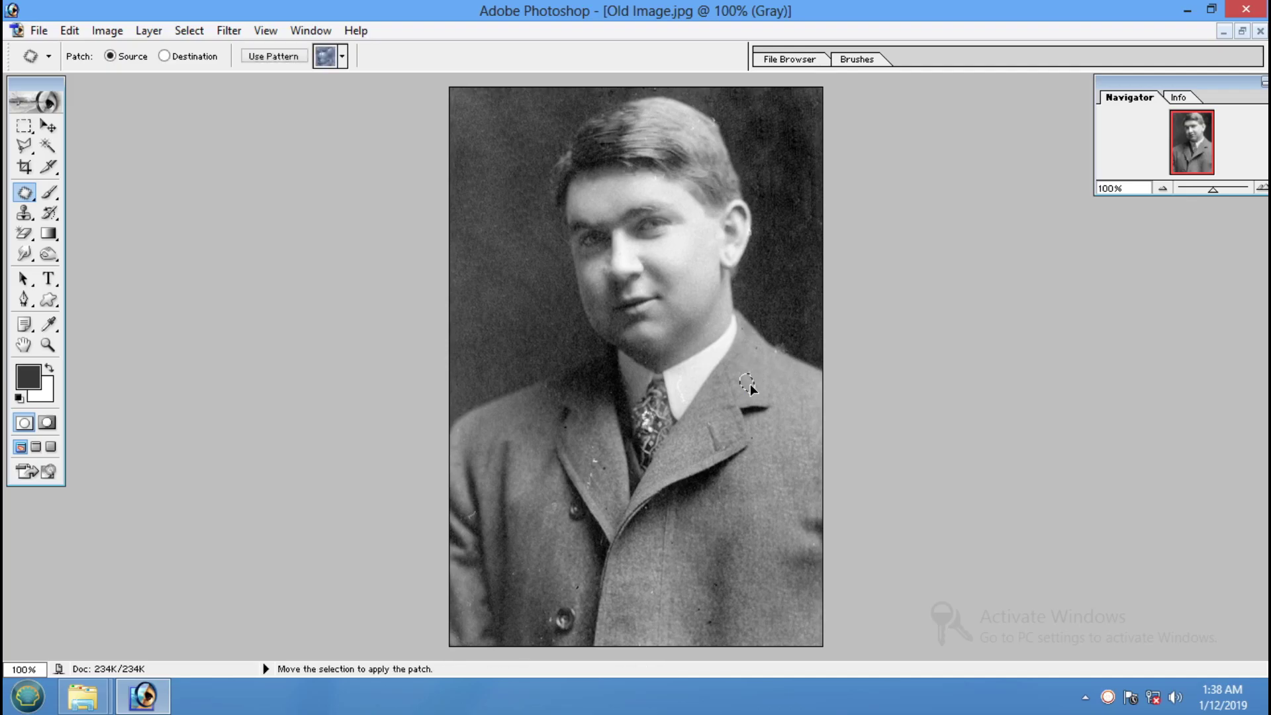
left_click(750, 390)
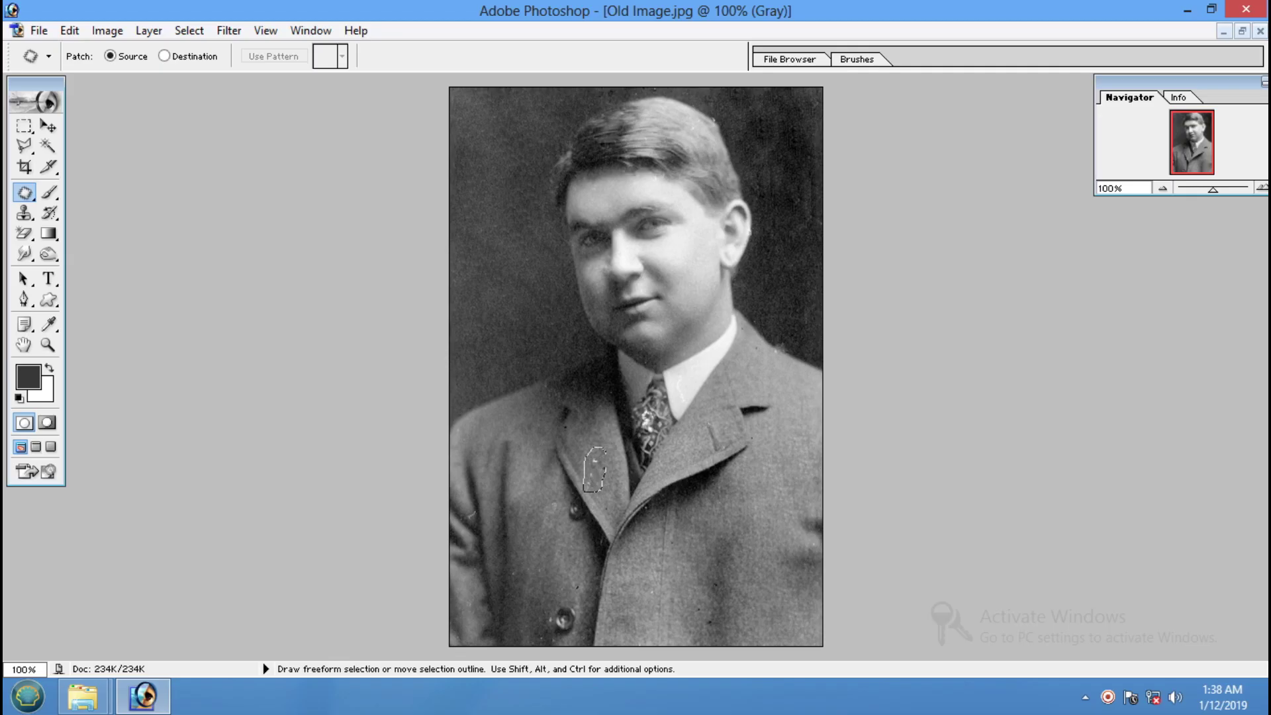
left_click_drag(597, 450, 596, 449)
left_click(598, 453)
Step: Patch the specks along the coat's left edge, near the button and at the bottom
left_click_drag(472, 523, 470, 522)
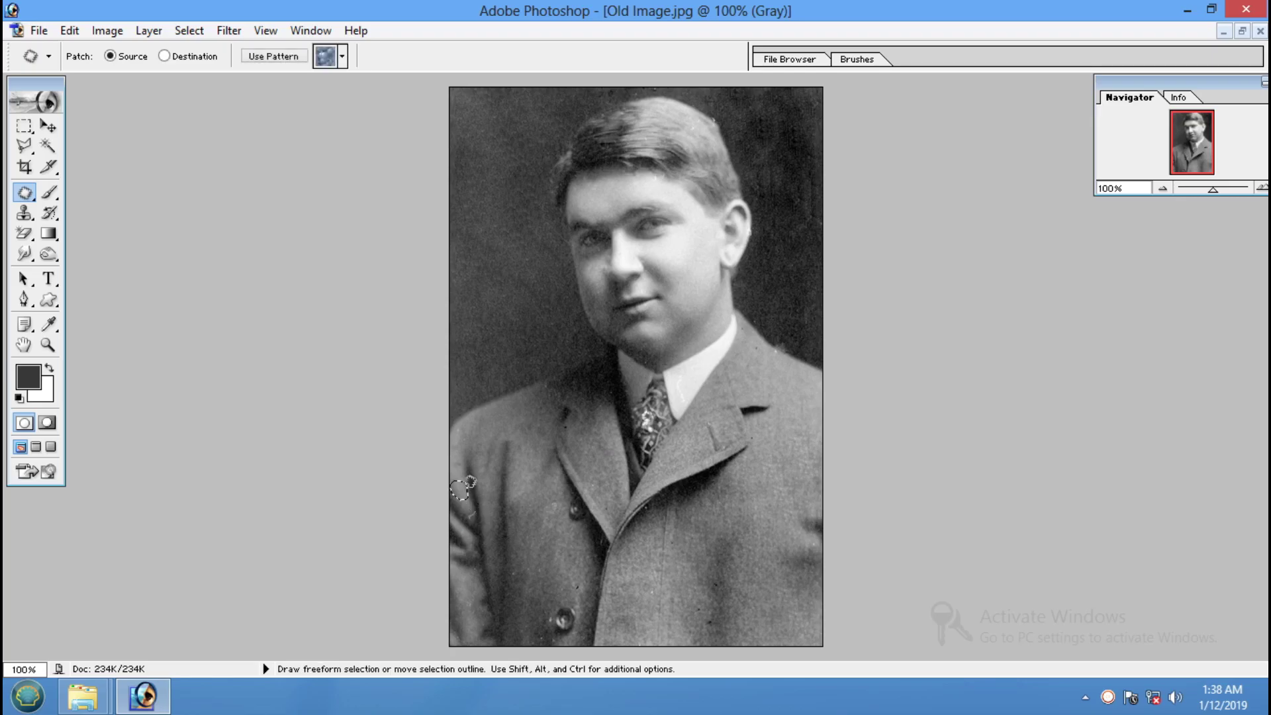
left_click(539, 548)
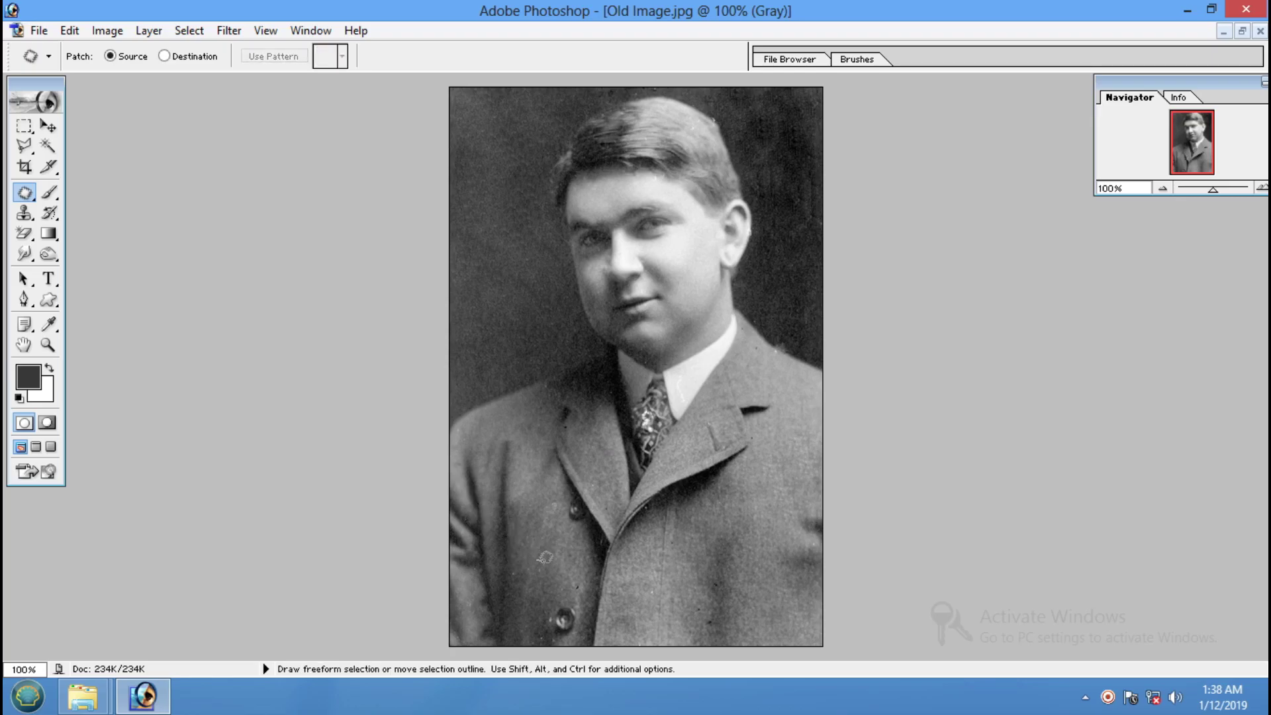
left_click_drag(511, 566, 537, 561)
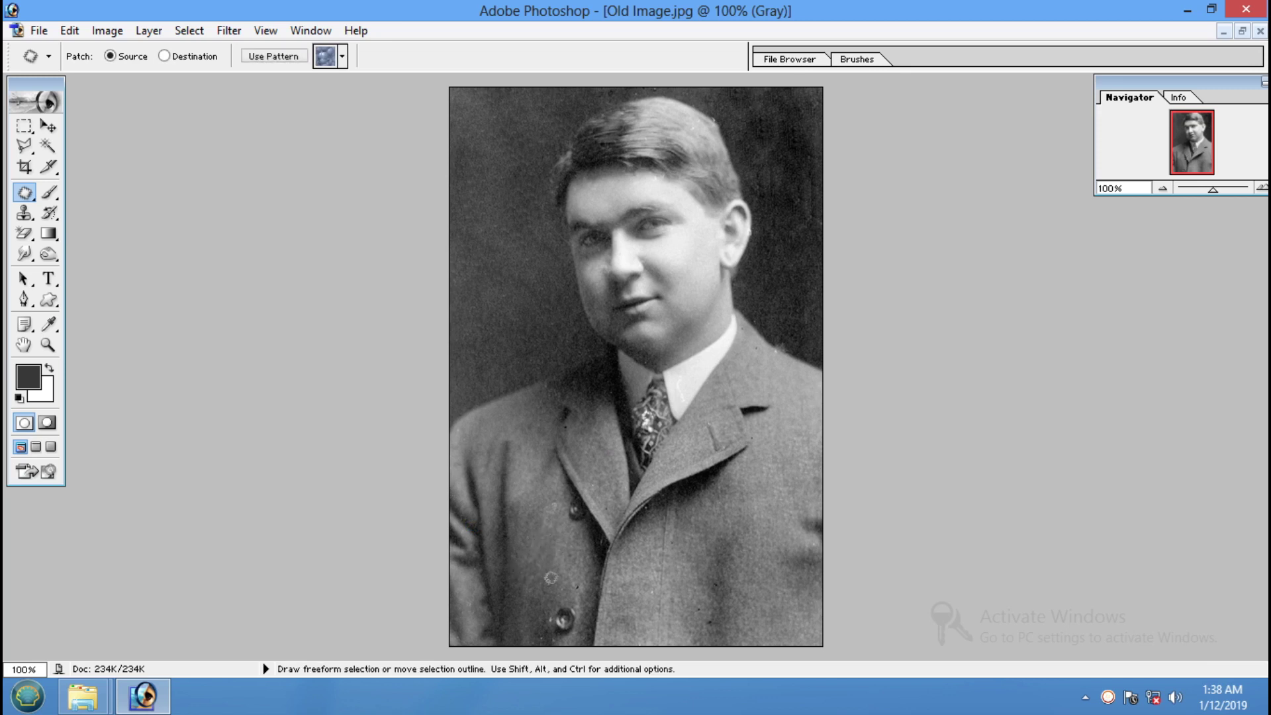
left_click(530, 568)
left_click_drag(559, 629, 705, 579)
left_click(663, 638)
left_click_drag(662, 641, 662, 639)
left_click(654, 635)
left_click_drag(631, 648, 692, 634)
left_click(714, 610)
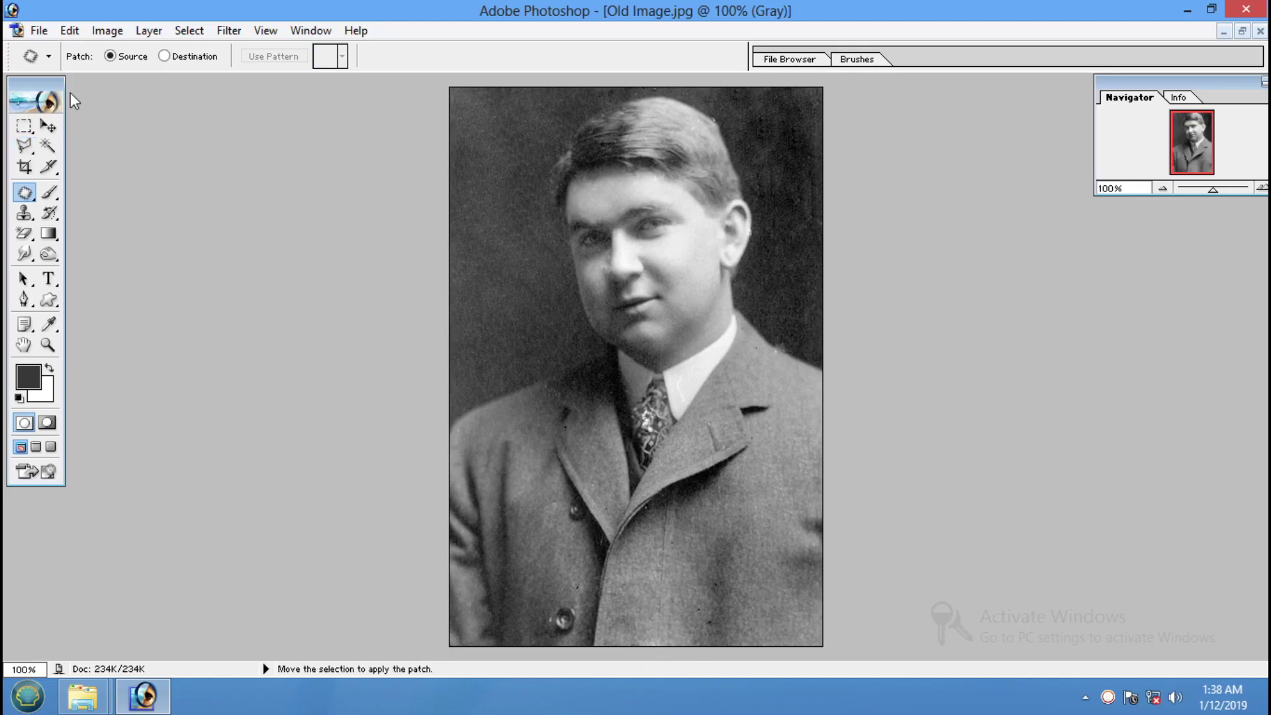
Step: Save the retouched image to Removable Disk (D:) as Old Image1 JPEG
left_click(35, 31)
left_click(94, 204)
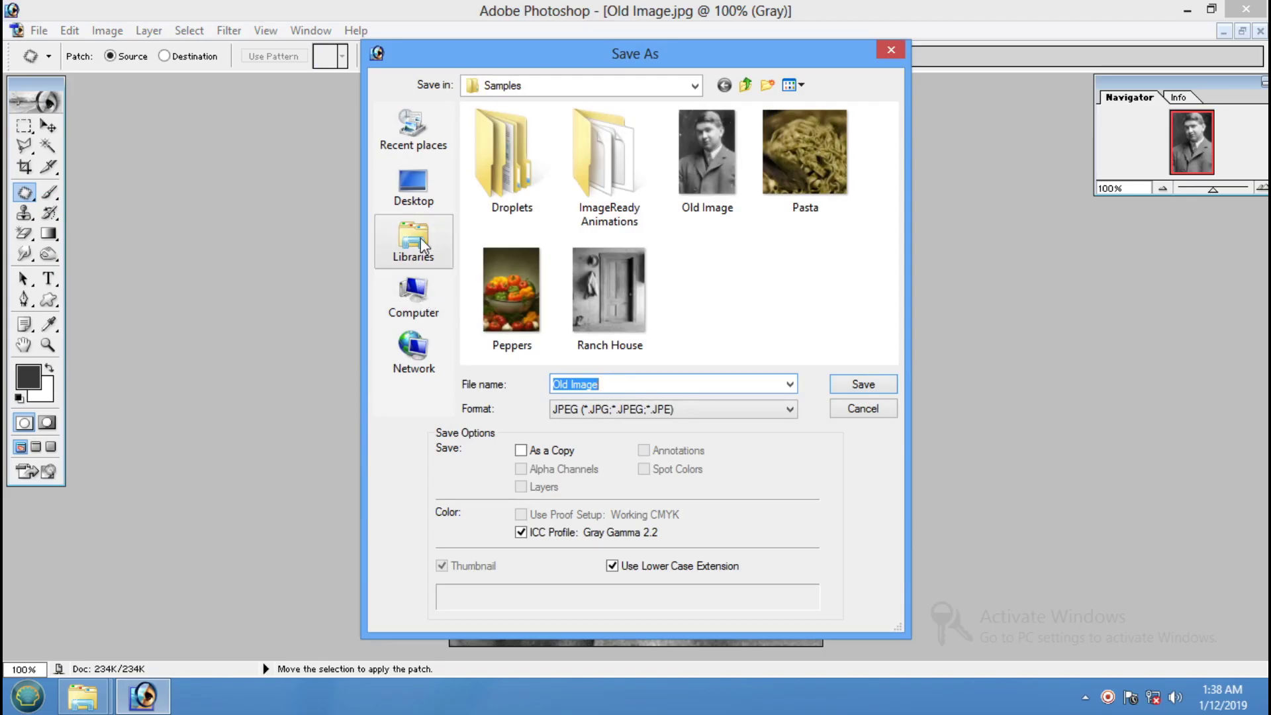
left_click(414, 294)
double_click(565, 228)
left_click(660, 389)
left_click(699, 388)
type("1")
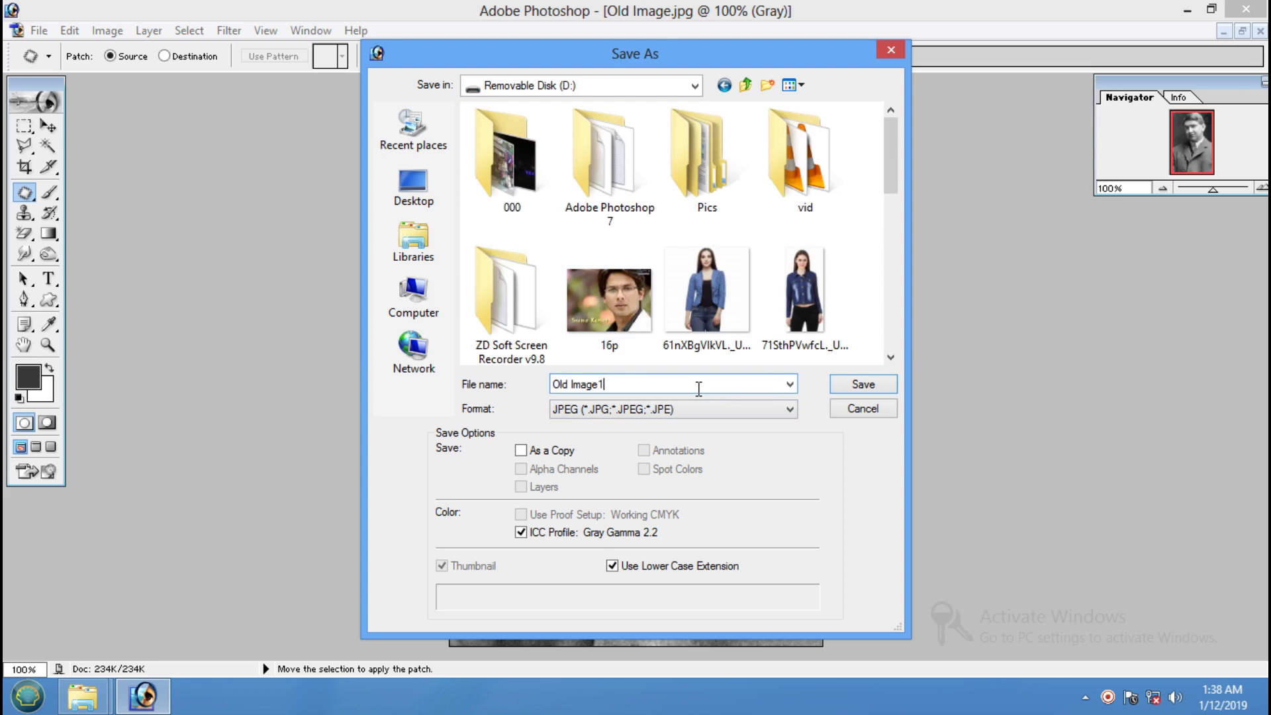
left_click(863, 384)
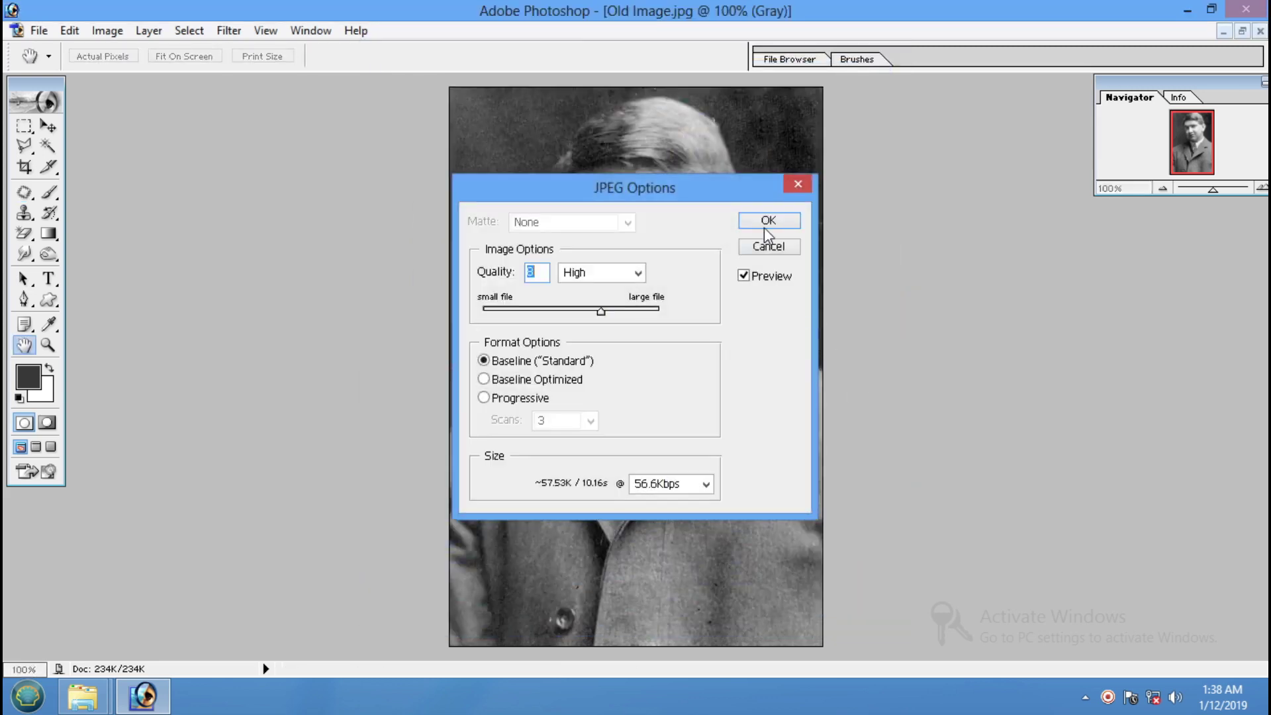
left_click(764, 221)
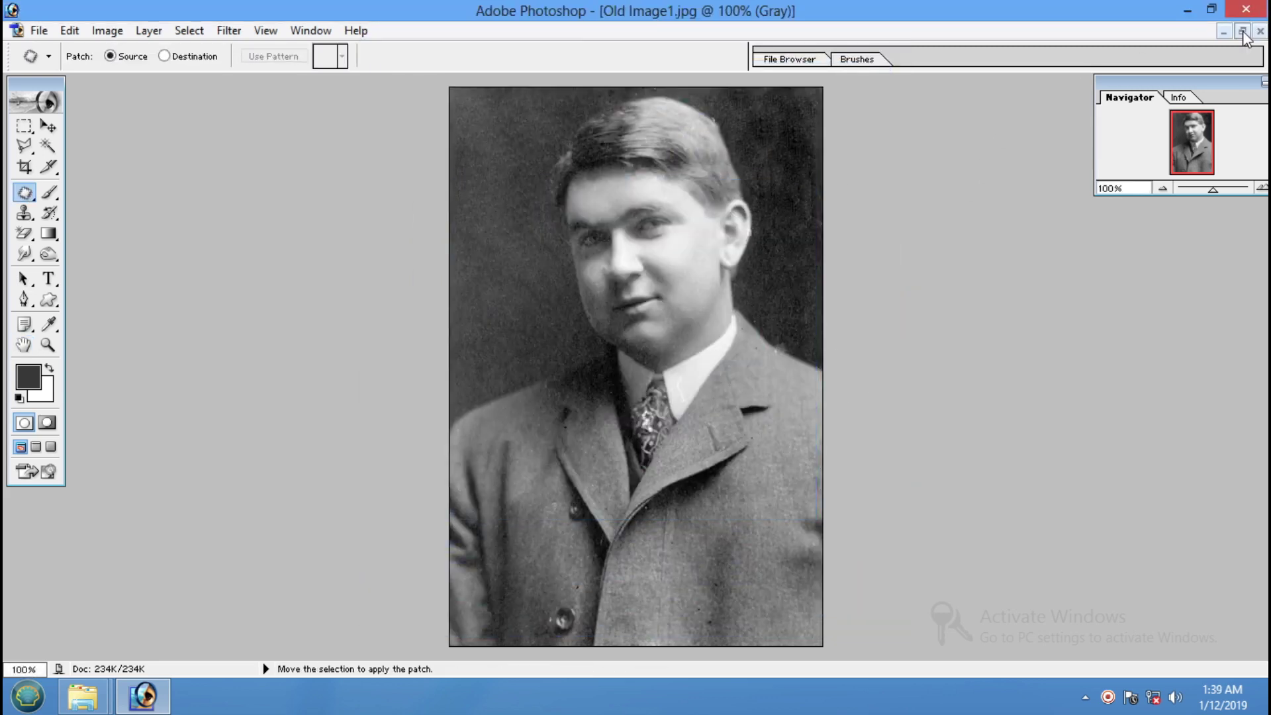
Step: Restore Old Image1.jpg to a floating window, reposition it, and zoom to 100%
left_click(1242, 30)
left_click(298, 92)
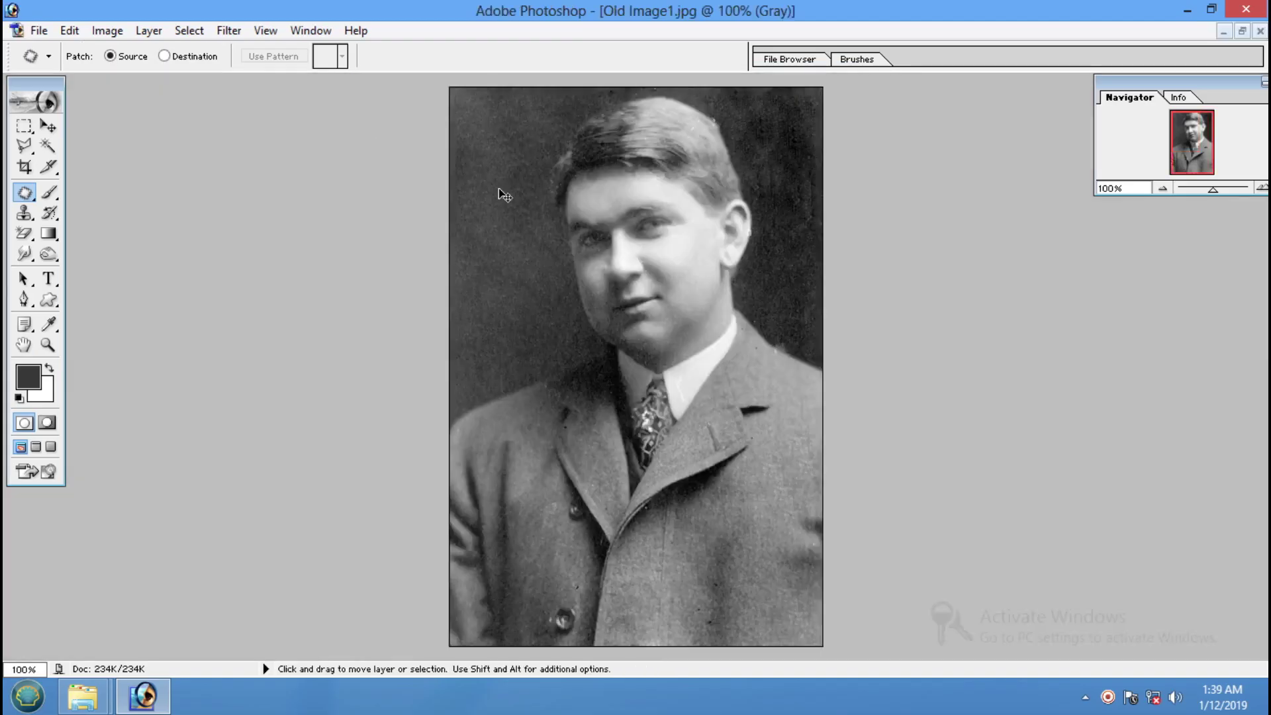
key("ctrl+minus")
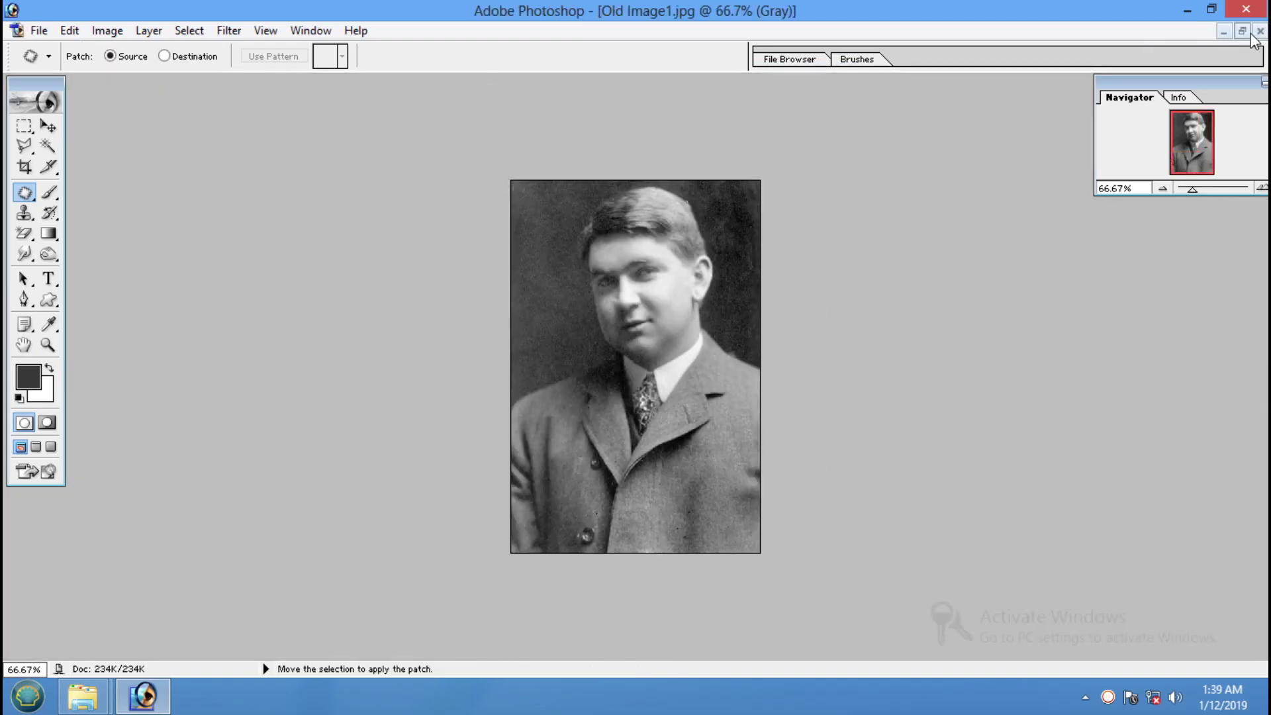
left_click(1243, 31)
key("ctrl+minus")
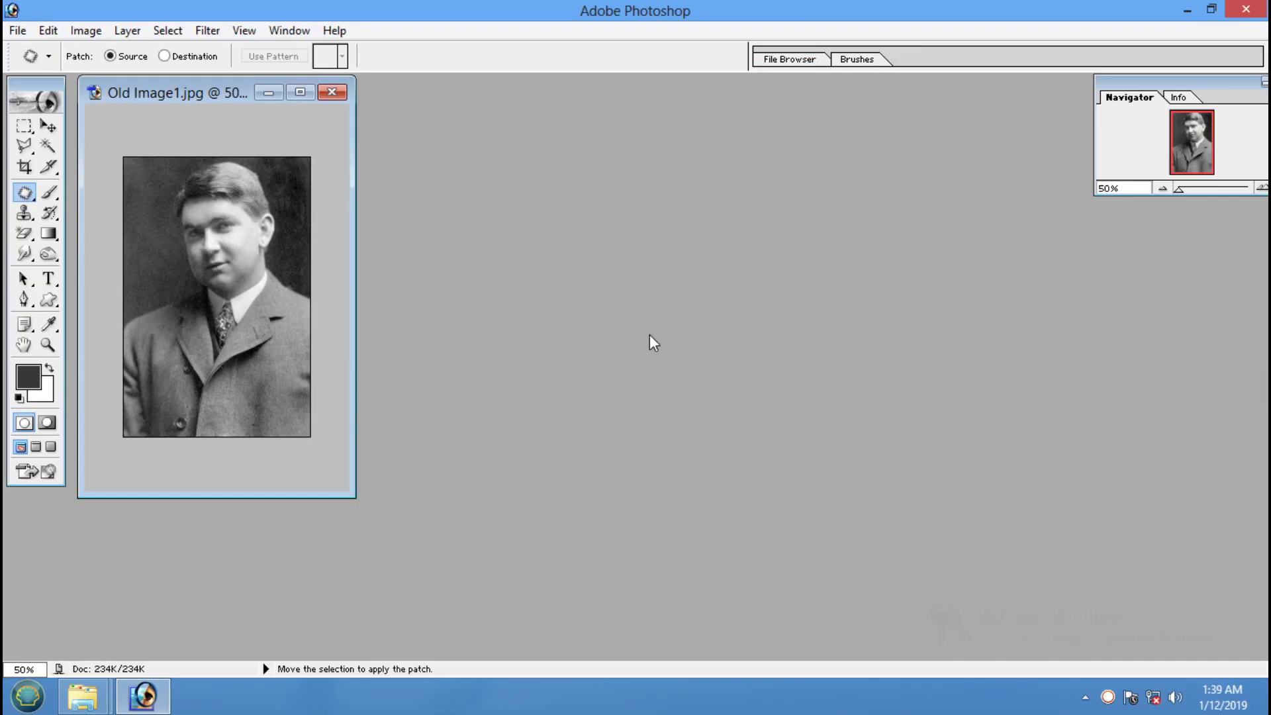
key("ctrl+plus")
key("ctrl+plus")
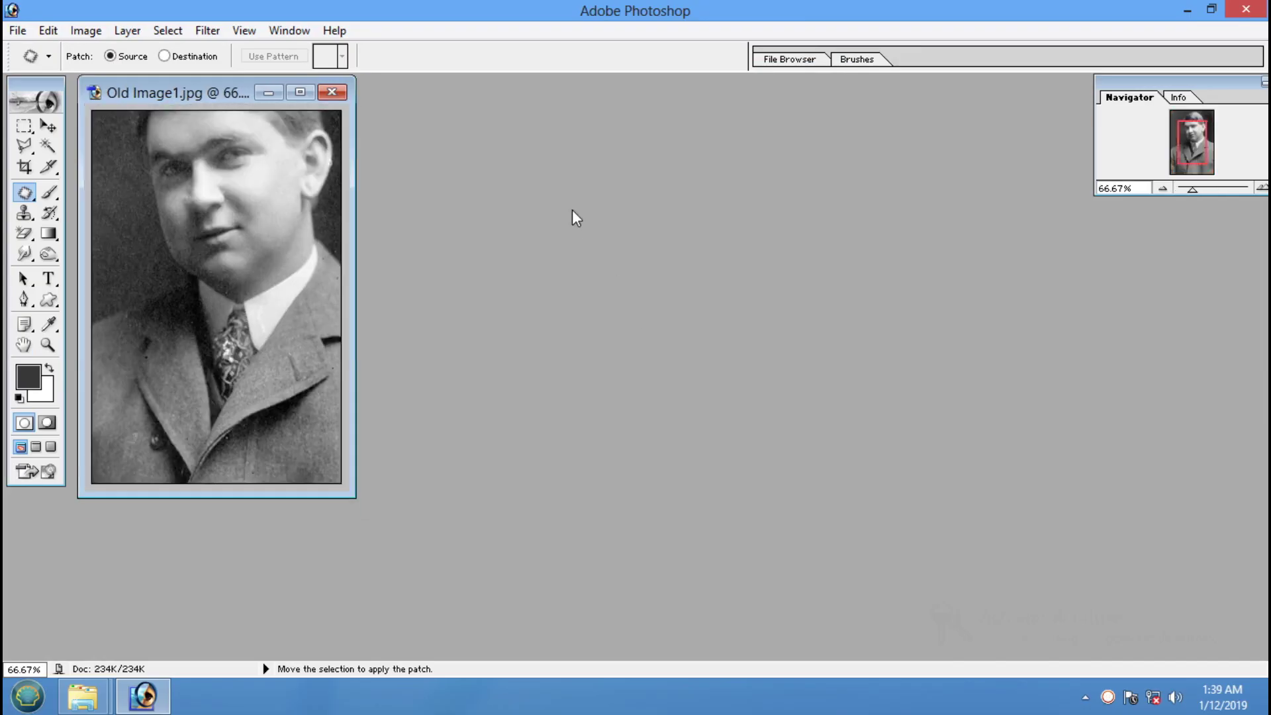
key("ctrl+minus")
key("ctrl+plus")
key("ctrl+minus")
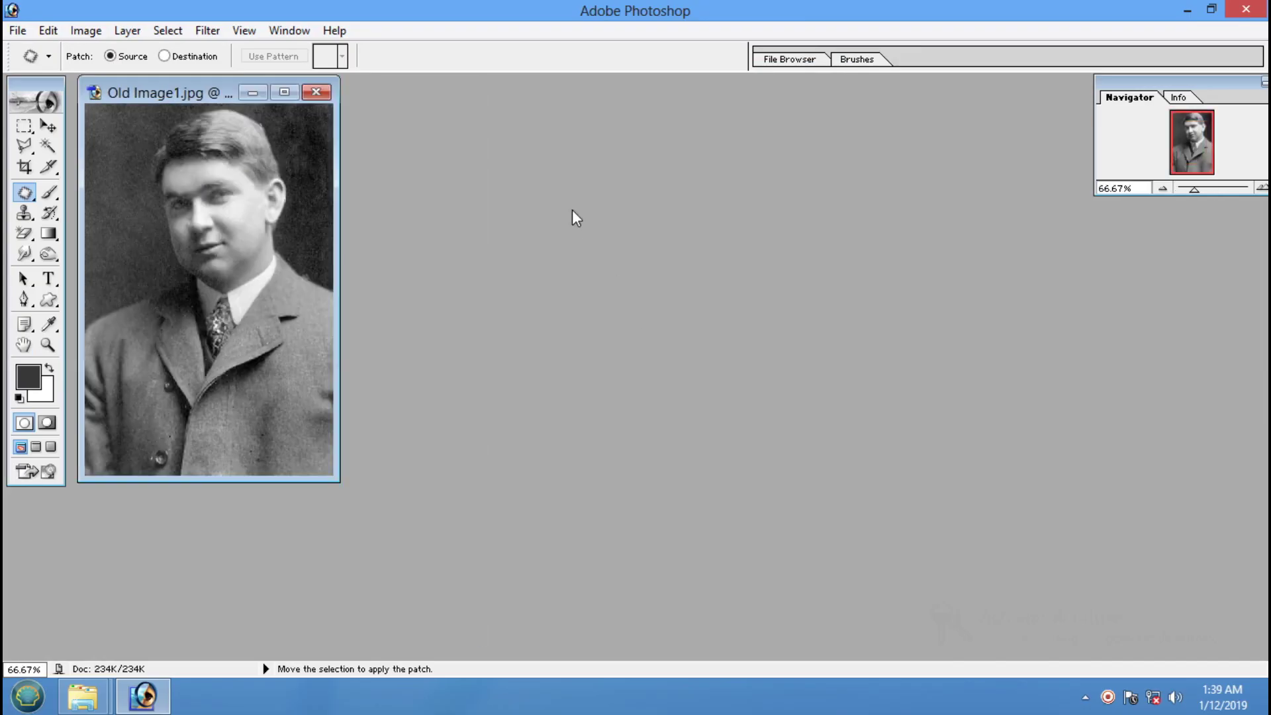
left_click_drag(199, 93, 236, 149)
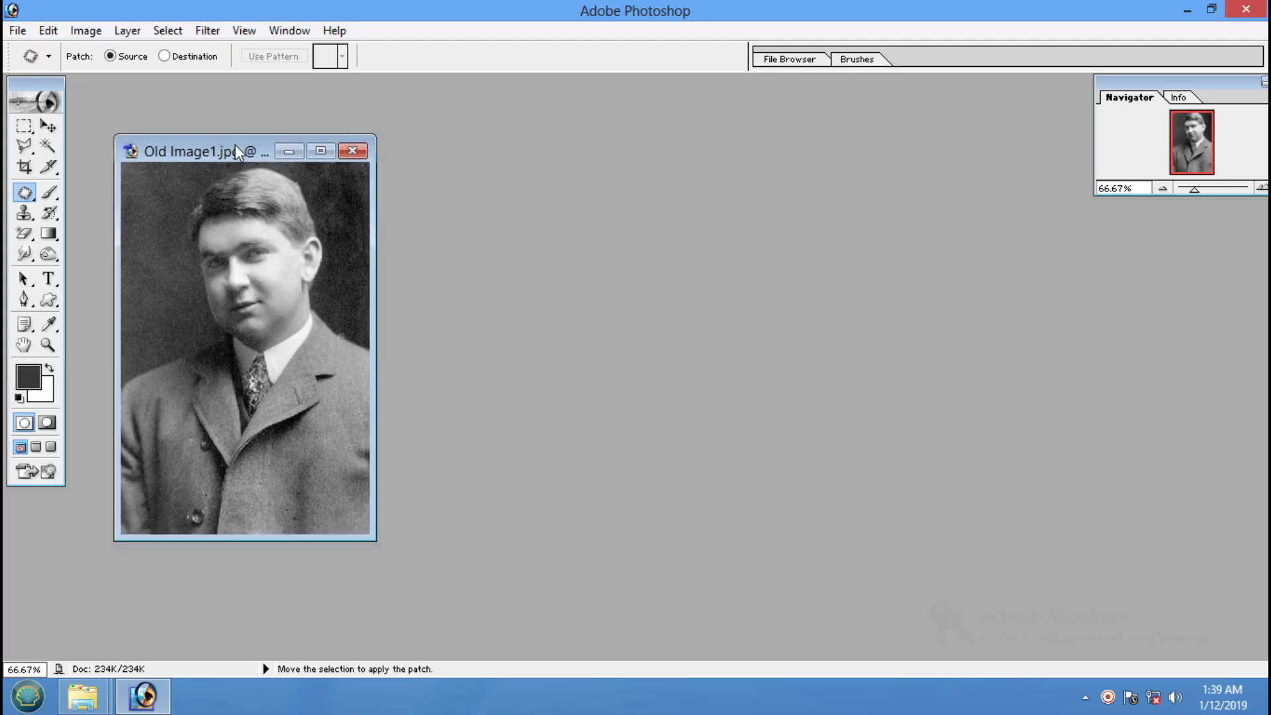
key("ctrl+plus")
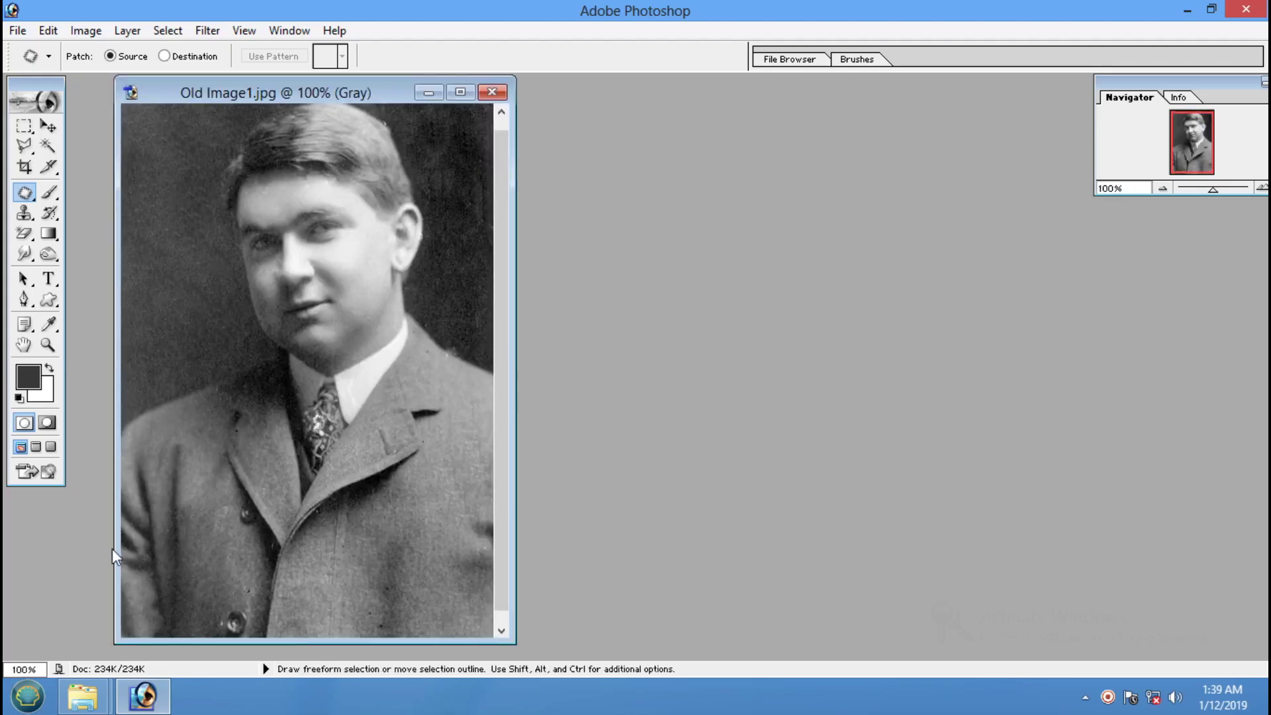
Step: Open the original Old Image from the Samples folder at 100%, right of the copy
left_click(83, 695)
left_click(275, 603)
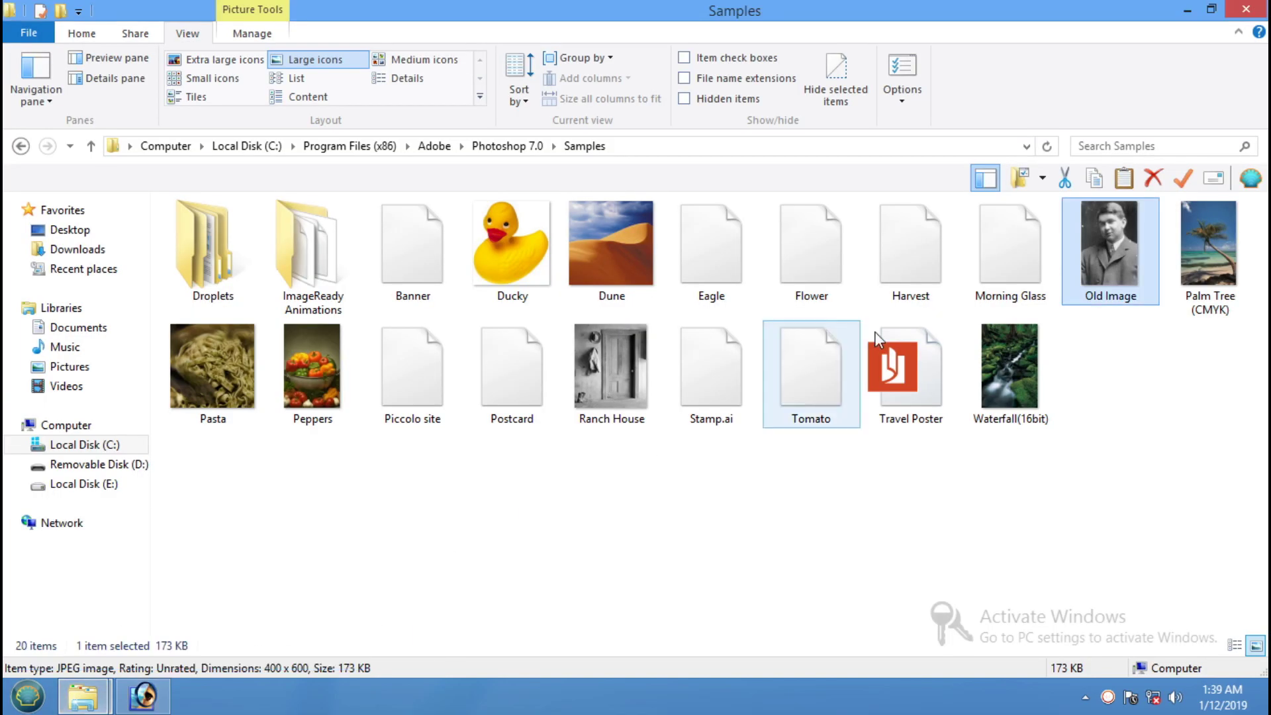
mouse_move(1115, 307)
left_mouse_down()
mouse_move(721, 391)
mouse_move(443, 142)
left_mouse_up()
mouse_move(221, 109)
left_mouse_down()
mouse_move(600, 110)
mouse_move(844, 200)
left_mouse_up()
key("ctrl+plus")
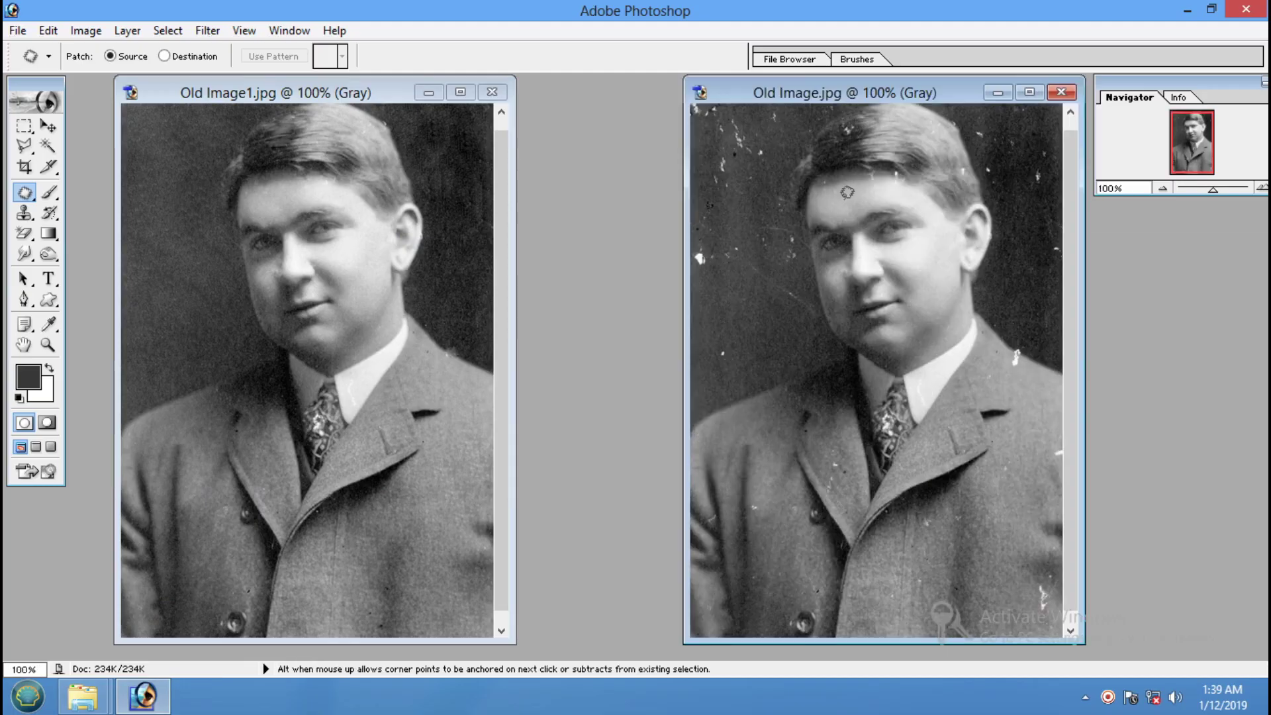
Step: Move Old Image.jpg beside Old Image1.jpg and switch between the two documents
left_click_drag(847, 96, 686, 101)
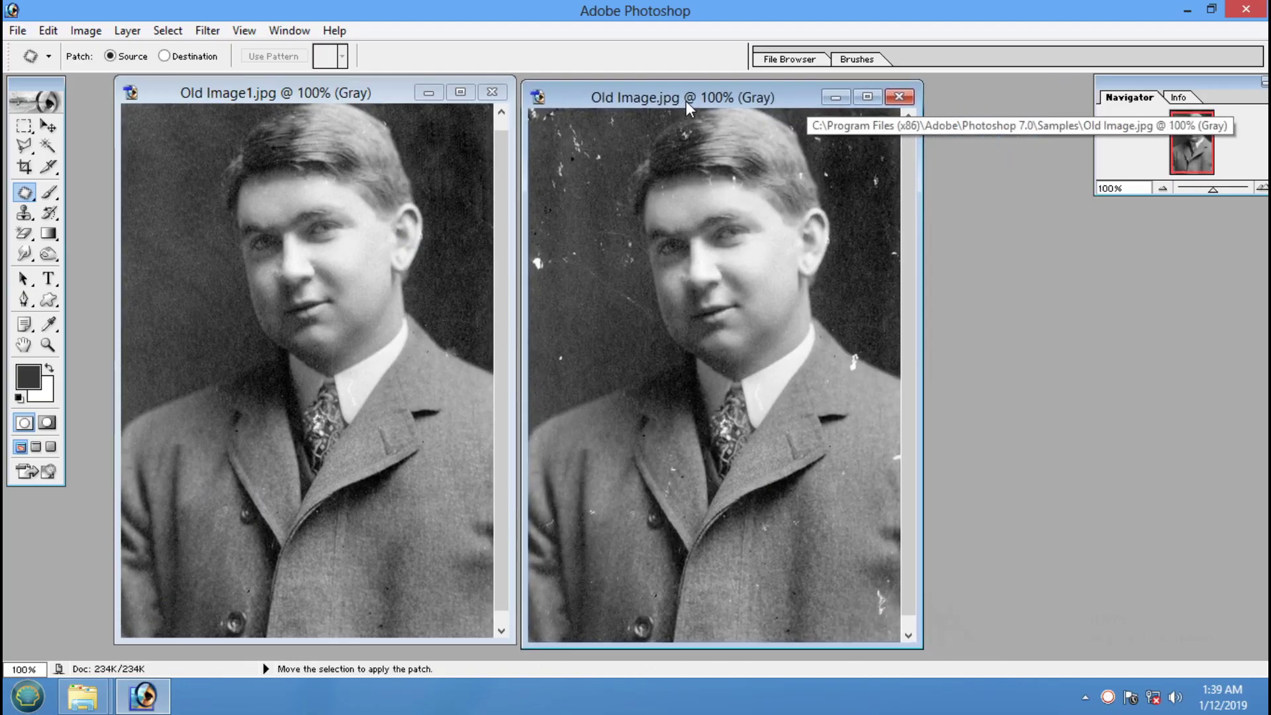
left_click(499, 150)
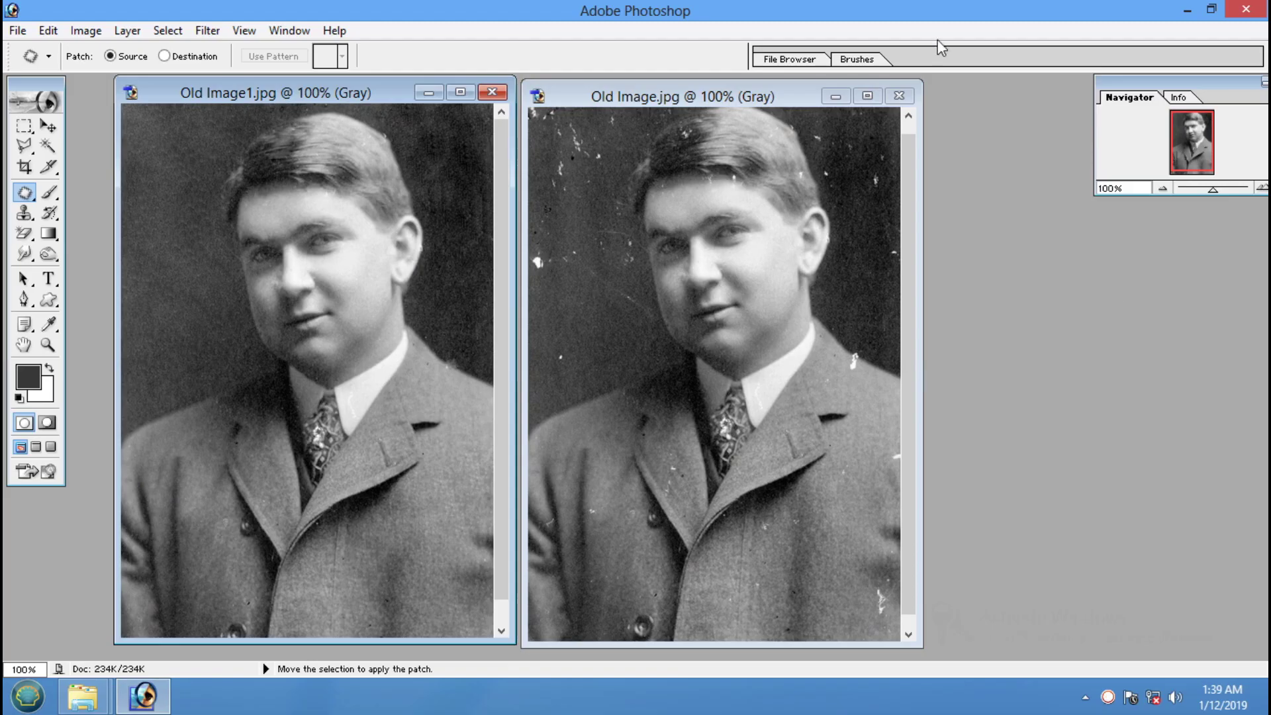
left_click(756, 93)
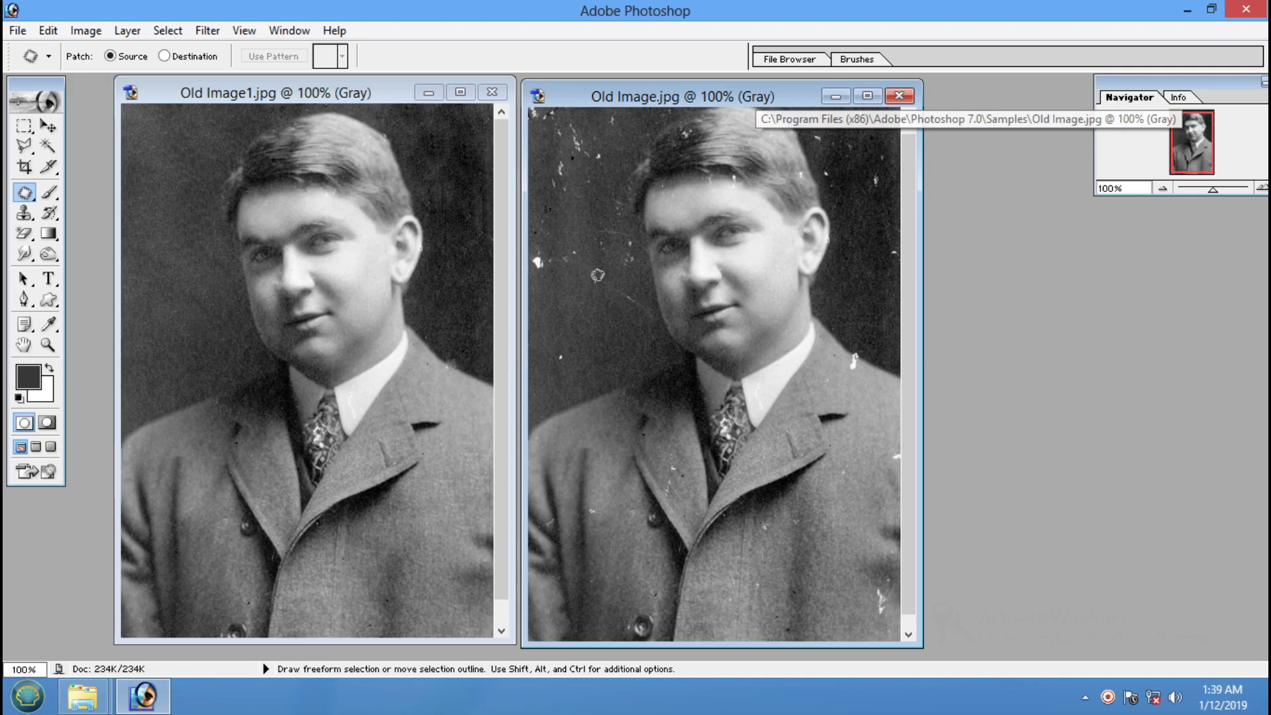
Step: Maximize Old Image.jpg, take the Patch Tool, and patch the left and top-left background specks
left_click(868, 96)
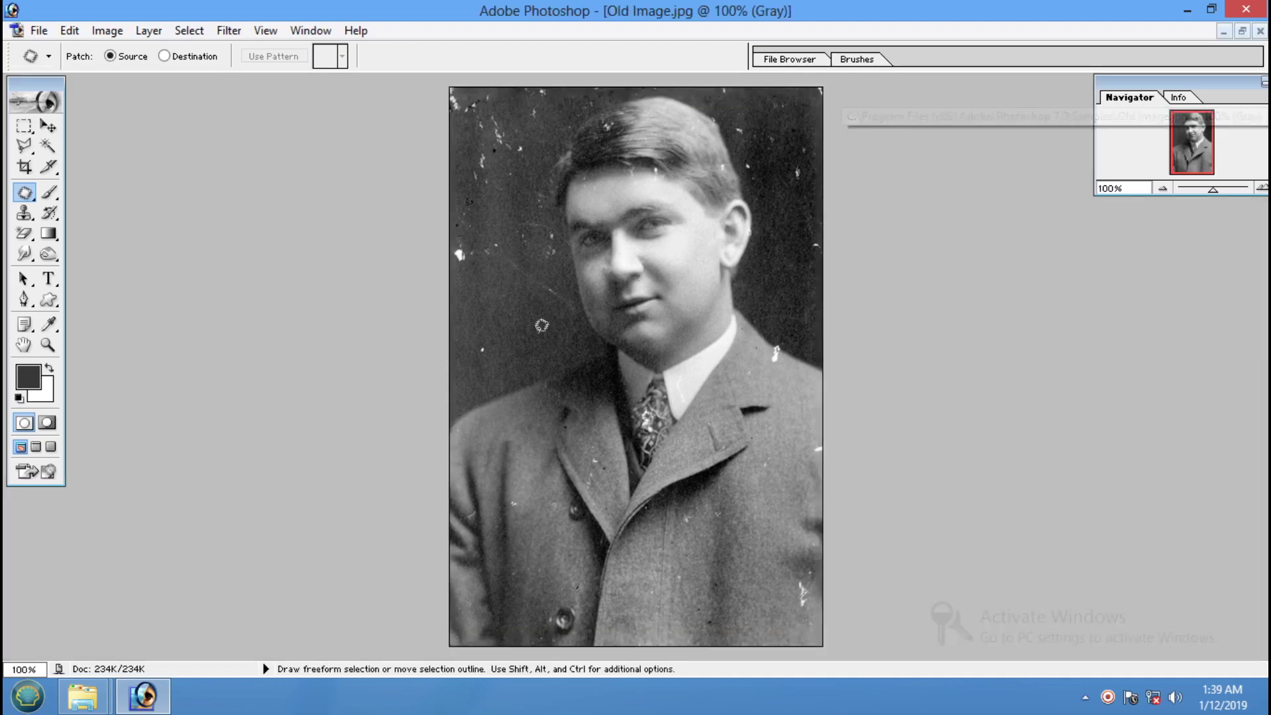
left_click_drag(25, 192, 93, 209)
mouse_move(502, 365)
left_mouse_down()
mouse_move(513, 373)
mouse_move(545, 326)
left_mouse_up()
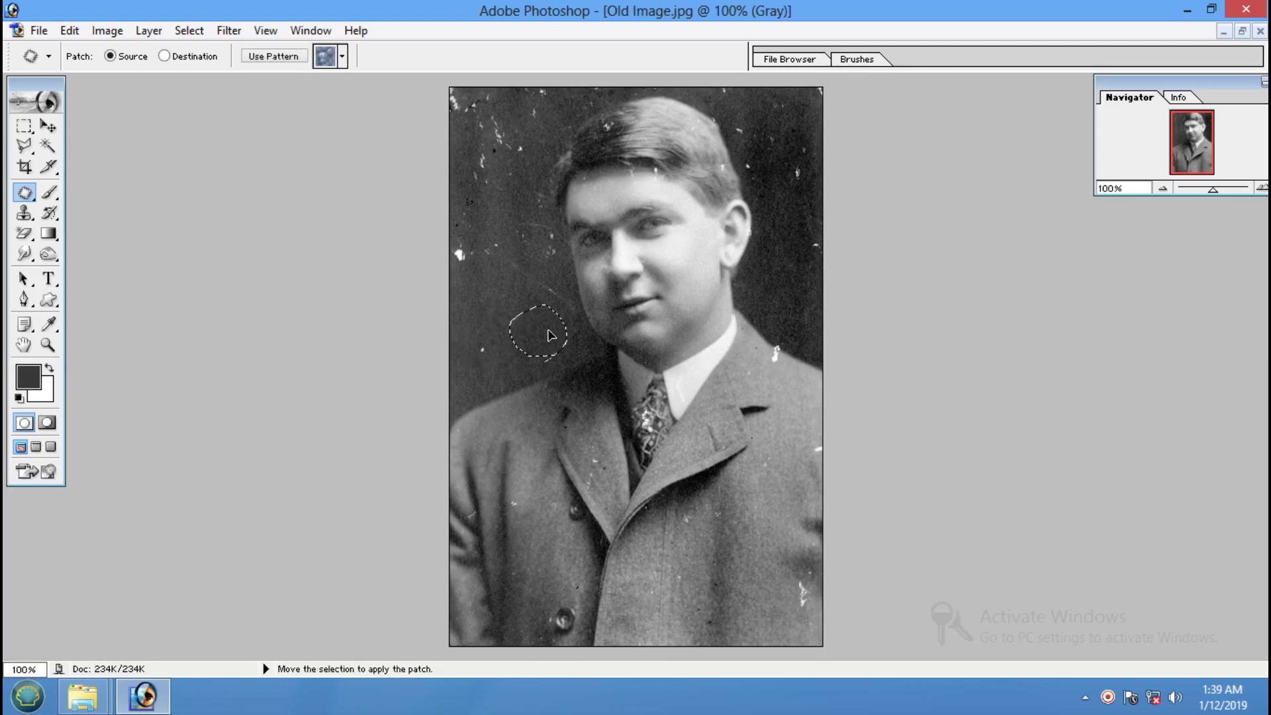
mouse_move(474, 271)
left_mouse_down()
mouse_move(483, 193)
mouse_move(475, 272)
left_mouse_up()
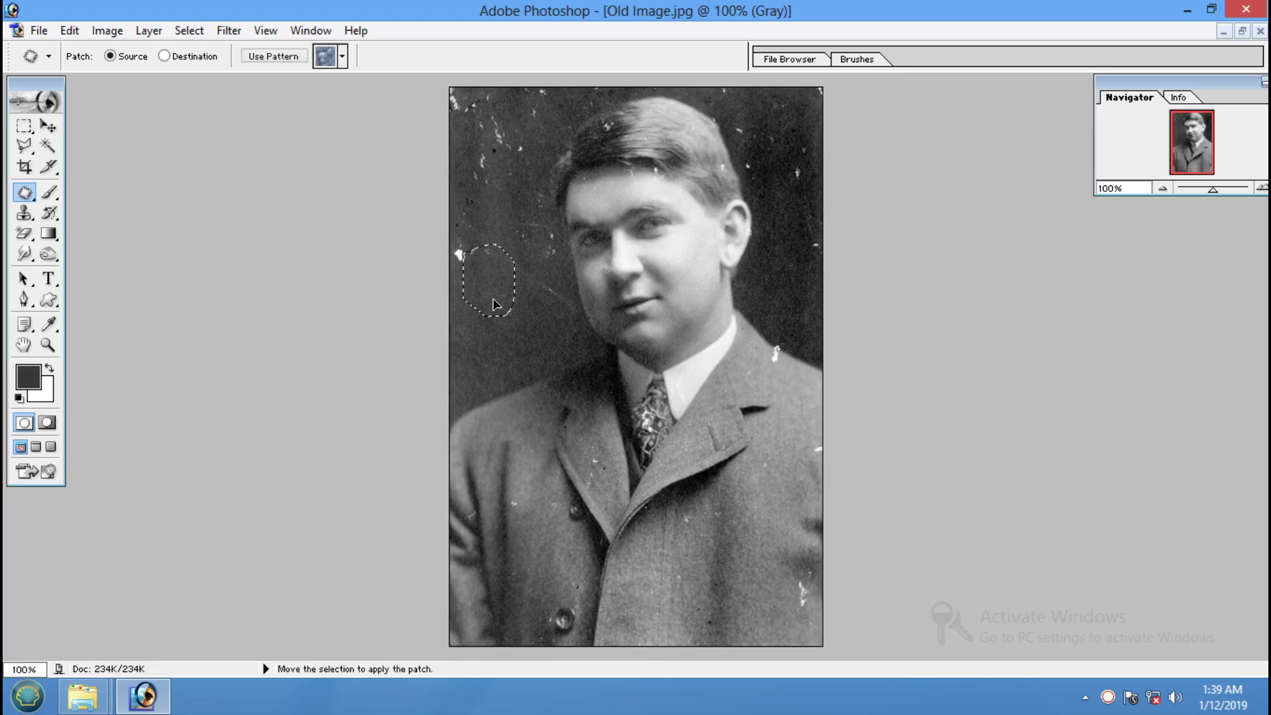
left_click_drag(525, 305, 555, 214)
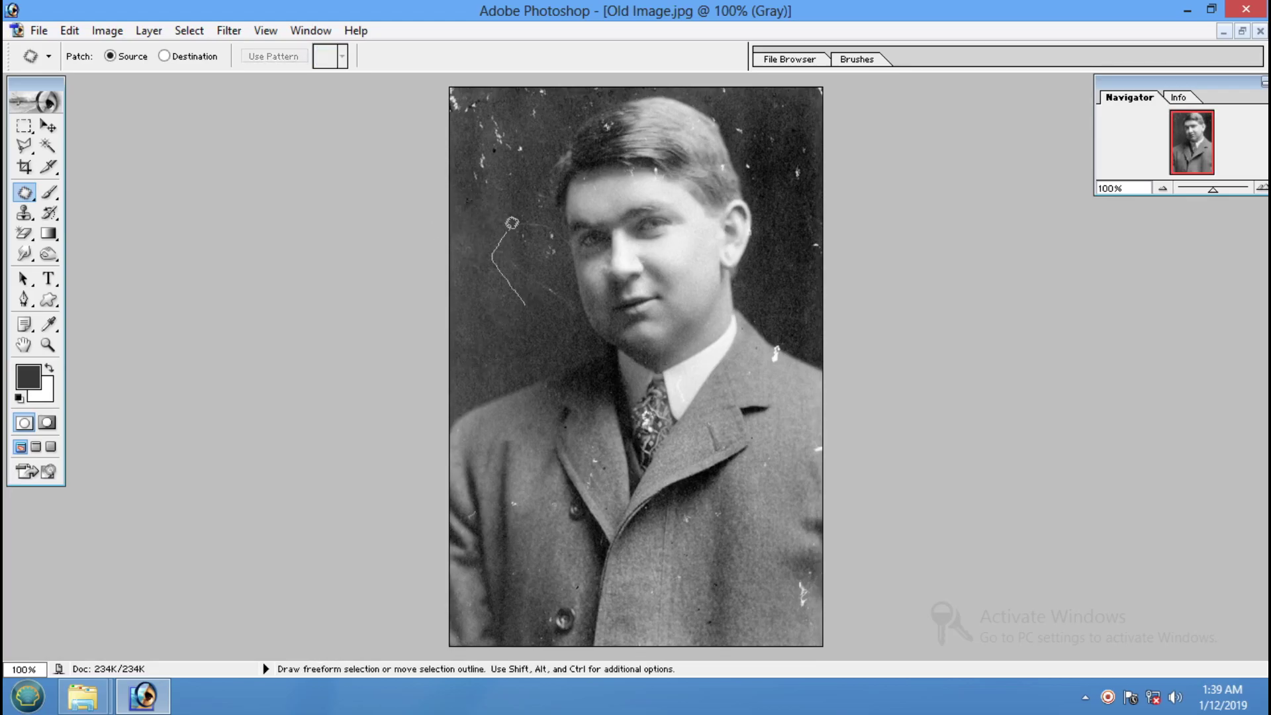
mouse_move(562, 269)
left_mouse_down()
mouse_move(529, 317)
mouse_move(548, 323)
left_mouse_up()
mouse_move(494, 213)
left_mouse_down()
mouse_move(518, 114)
mouse_move(493, 210)
left_mouse_up()
left_click_drag(503, 166, 513, 265)
key("ctrl+d")
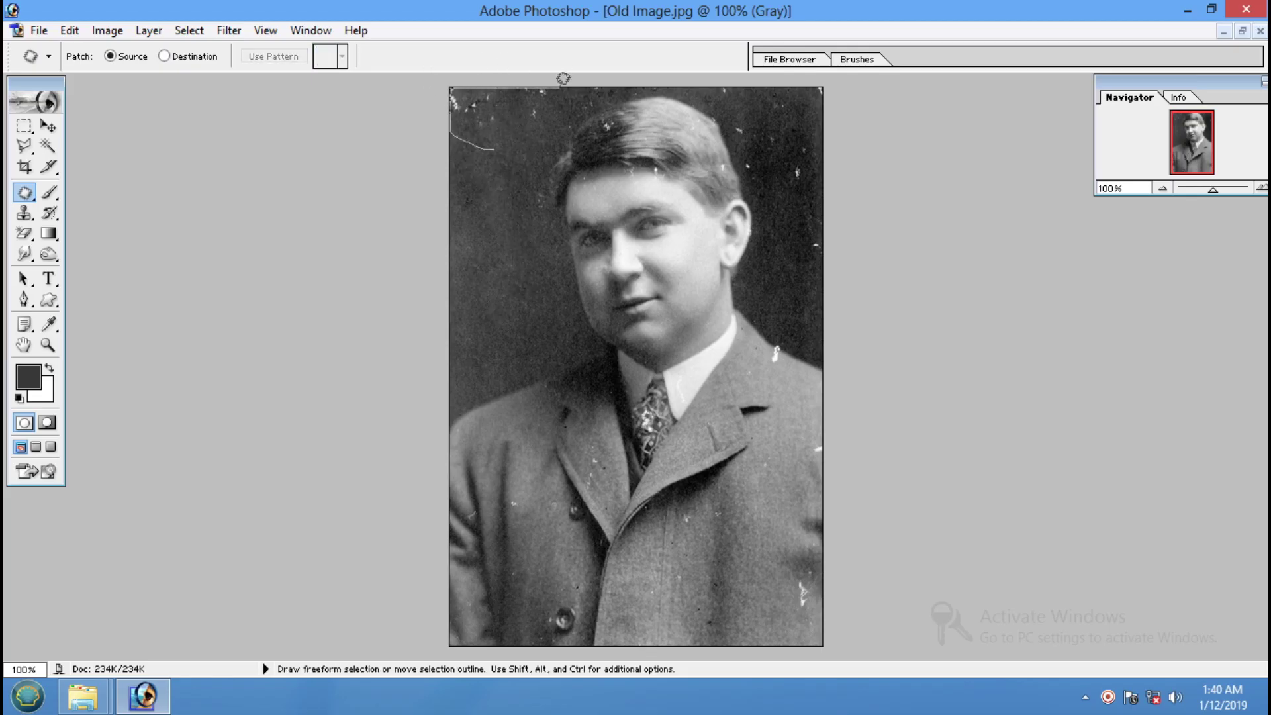
Step: Patch the upper-left background damage and the specks beside the ear
left_click_drag(514, 139, 502, 132)
left_click_drag(501, 133, 498, 345)
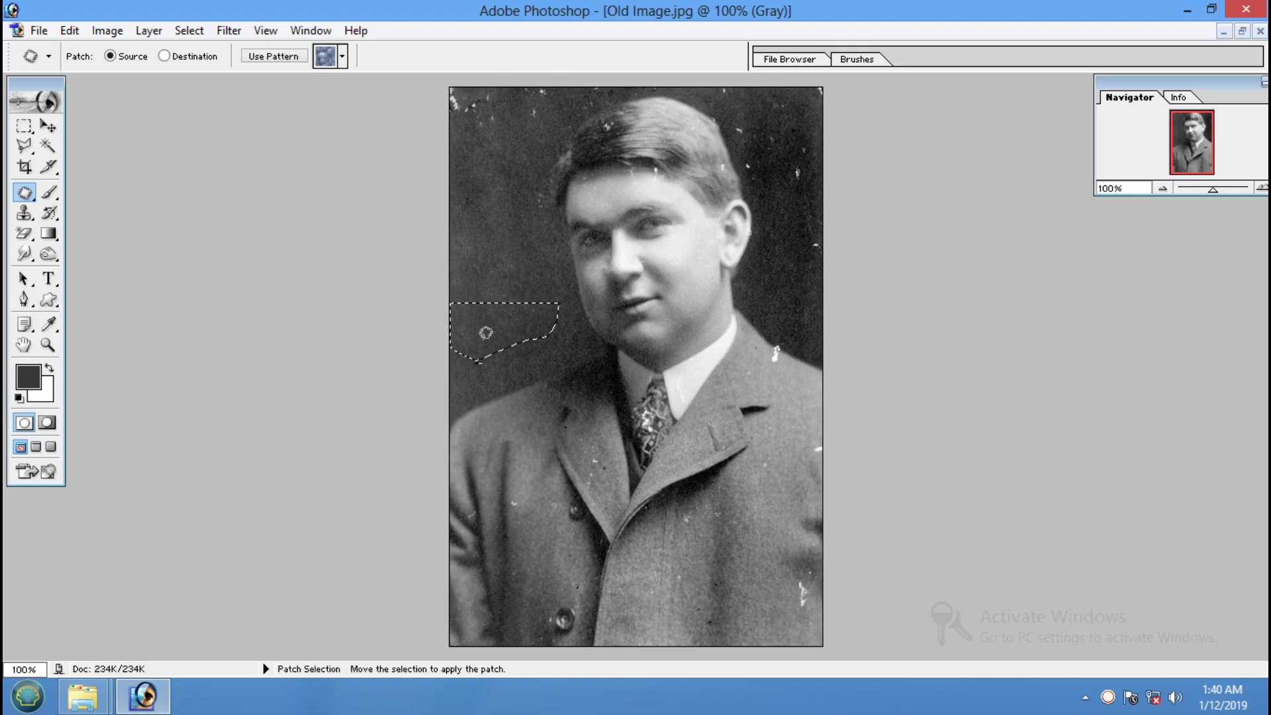
key("ctrl+d")
left_click_drag(499, 157, 560, 127)
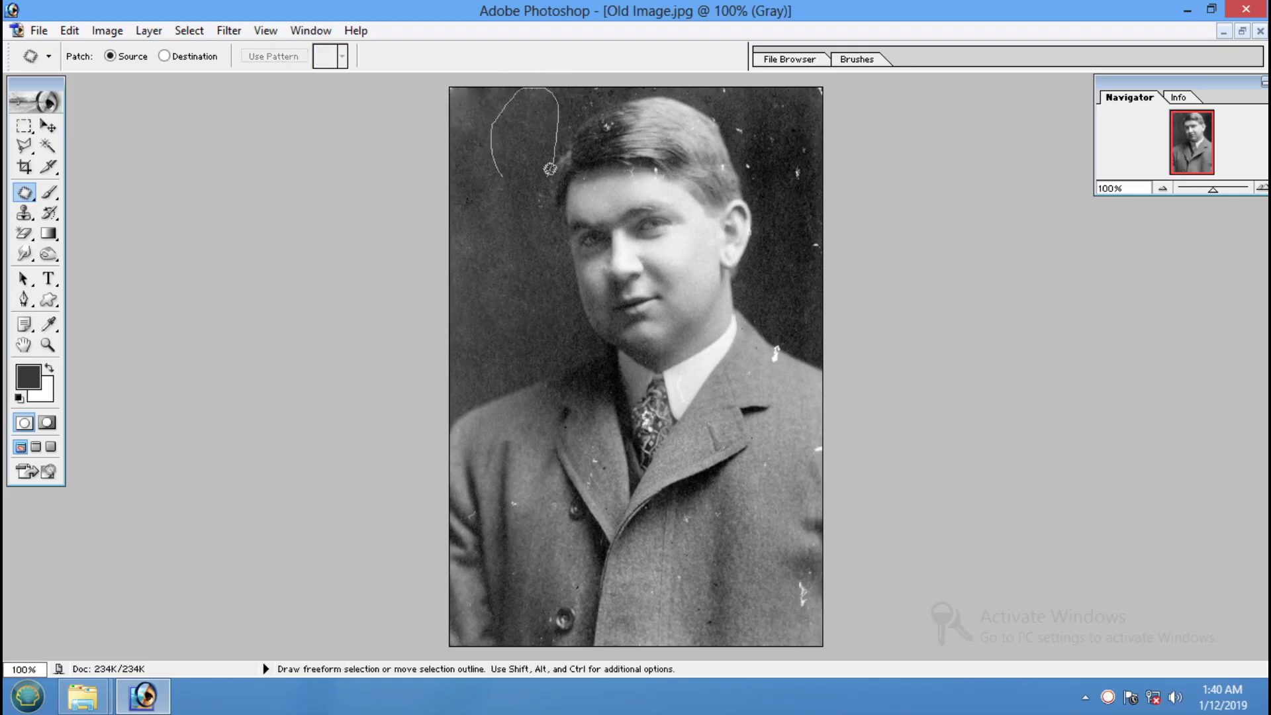
mouse_move(539, 212)
left_mouse_down()
mouse_move(505, 265)
mouse_move(745, 159)
left_mouse_up()
left_click(606, 273)
mouse_move(786, 197)
left_mouse_down()
mouse_move(784, 132)
mouse_move(791, 179)
left_mouse_up()
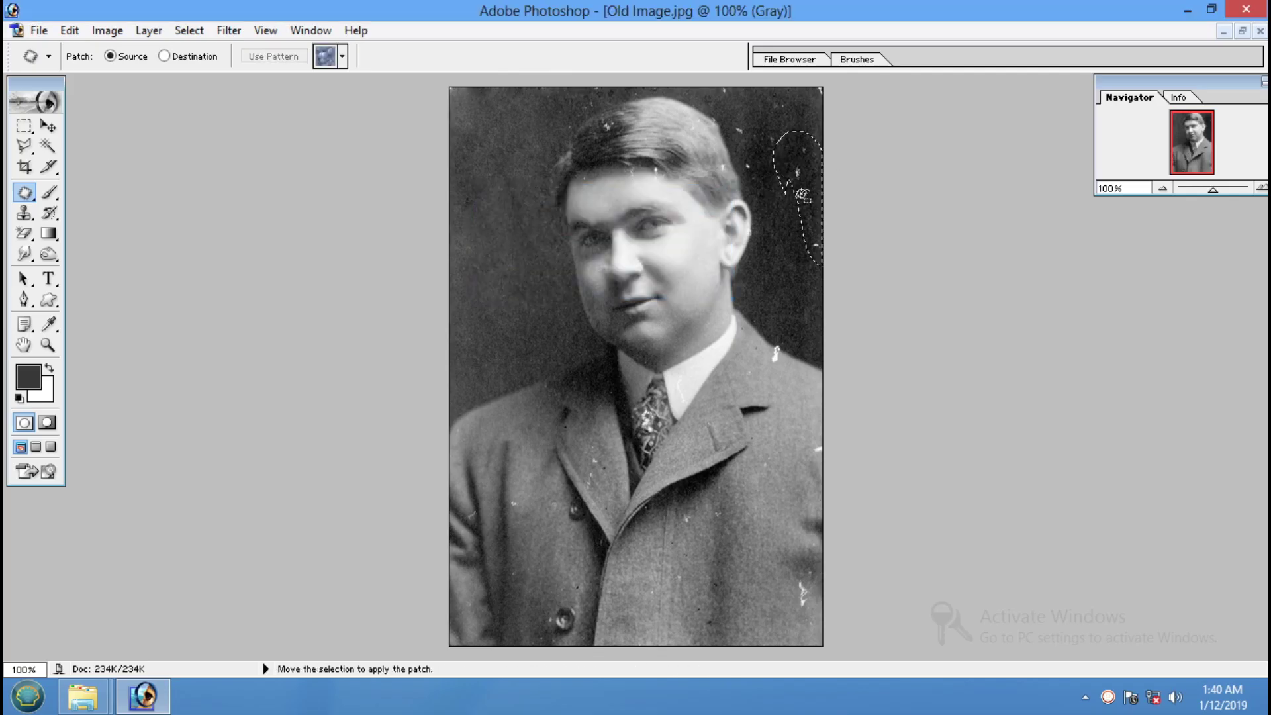
left_click(786, 256)
mouse_move(792, 247)
left_mouse_down()
mouse_move(794, 311)
mouse_move(810, 264)
left_mouse_up()
mouse_move(802, 201)
left_mouse_down()
mouse_move(816, 137)
mouse_move(804, 278)
left_mouse_up()
Step: Patch the specks along the right edge, near the hair and in the top-right corner
left_click(807, 283)
mouse_move(814, 221)
left_mouse_down()
mouse_move(837, 303)
mouse_move(809, 331)
left_mouse_up()
left_click(790, 215)
left_click_drag(773, 193, 740, 153)
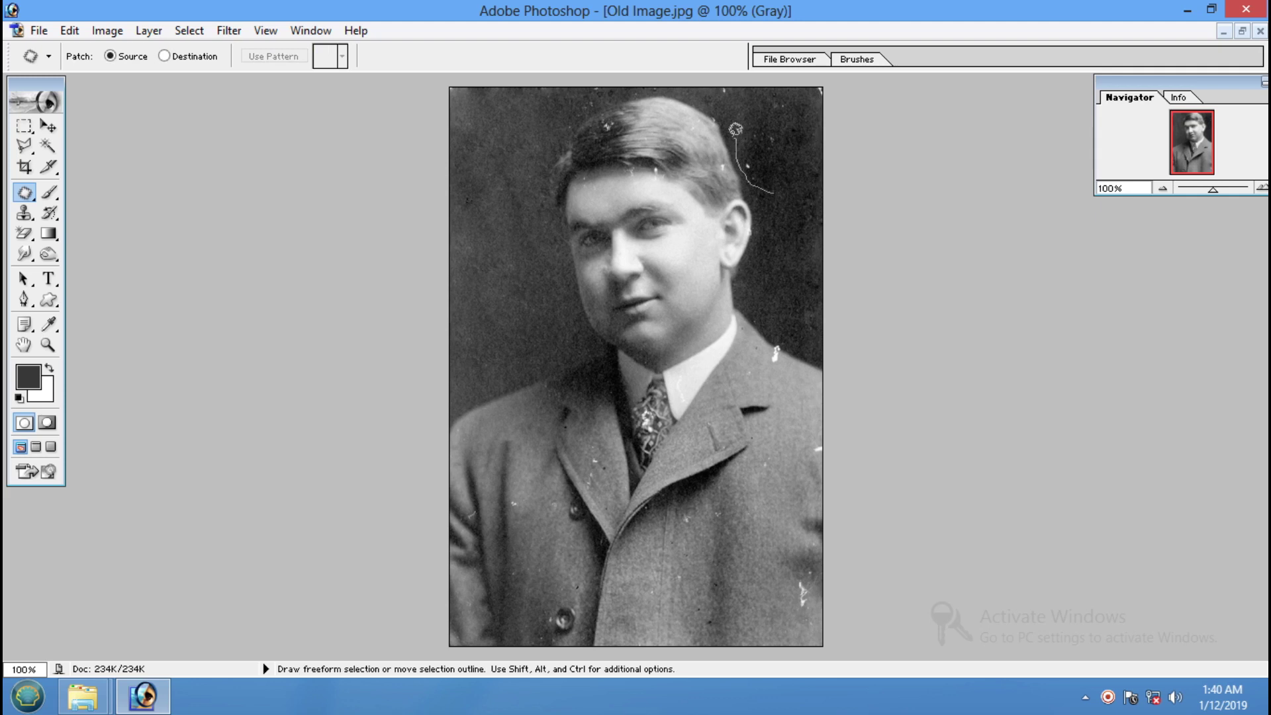
mouse_move(717, 97)
left_mouse_down()
mouse_move(763, 77)
mouse_move(775, 192)
mouse_move(807, 293)
mouse_move(818, 263)
left_mouse_up()
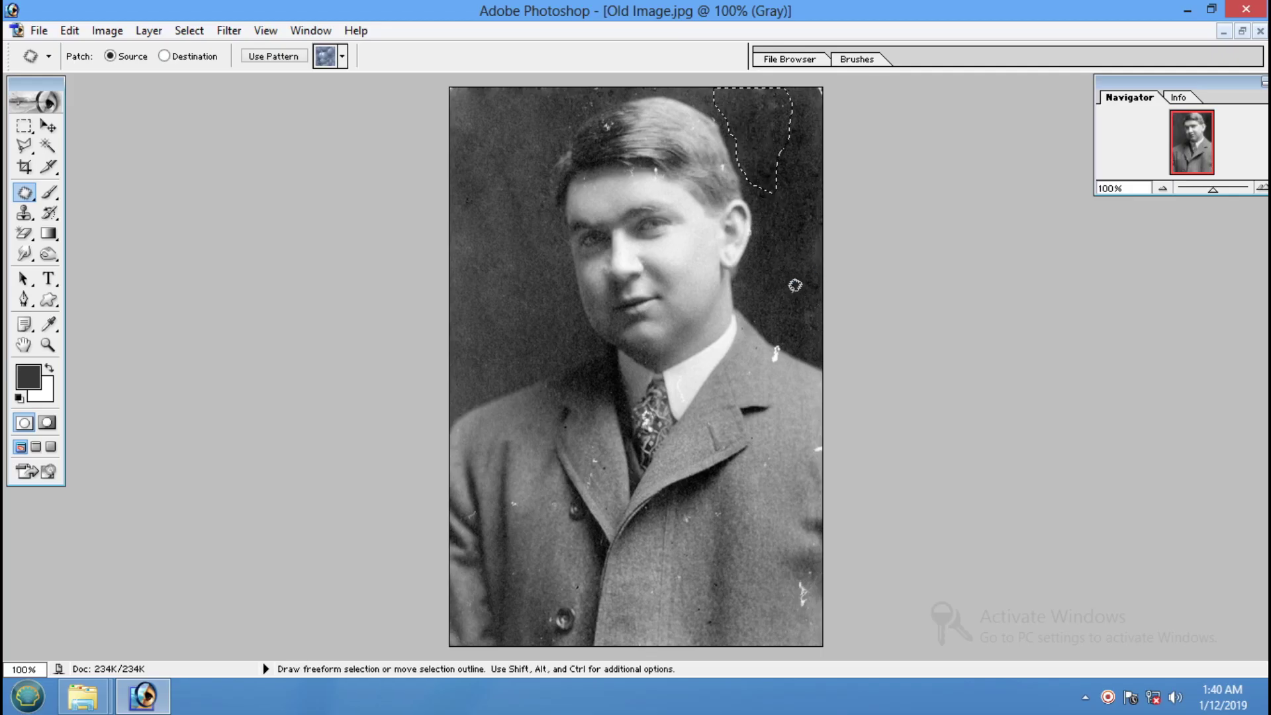
key("ctrl+d")
mouse_move(781, 124)
left_mouse_down()
mouse_move(814, 101)
mouse_move(806, 162)
left_mouse_up()
left_click(798, 164)
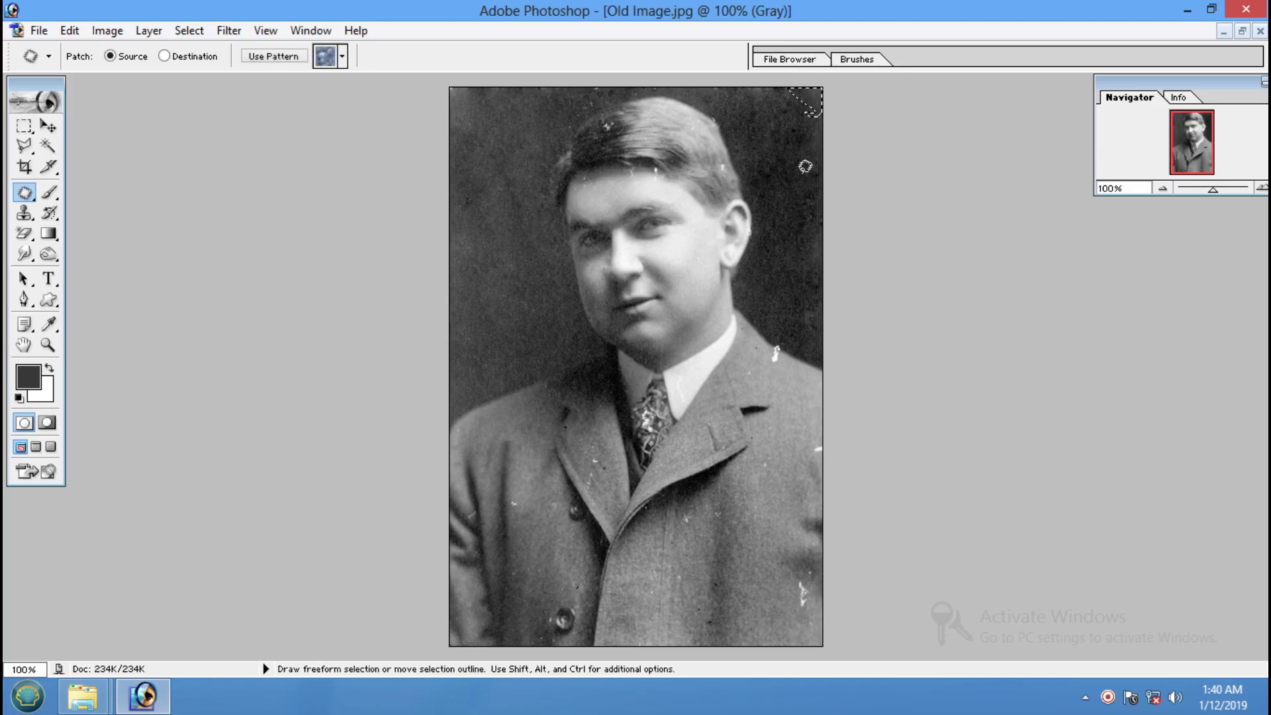
key("ctrl+d")
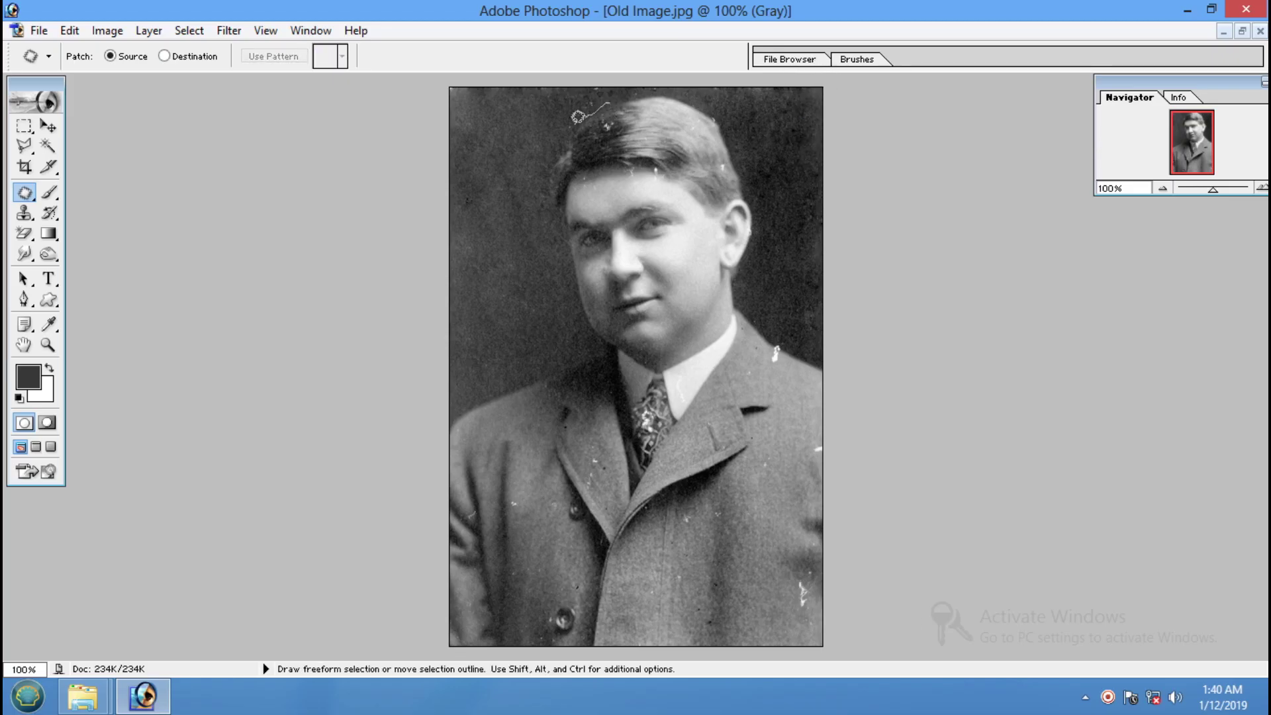
Step: Patch the hair speck and the white marks on the coat's lower right side
mouse_move(594, 71)
left_mouse_down()
mouse_move(596, 100)
mouse_move(543, 149)
left_mouse_up()
key("ctrl+d")
mouse_move(803, 442)
left_mouse_down()
mouse_move(803, 431)
mouse_move(768, 523)
left_mouse_up()
key("ctrl+d")
left_click_drag(761, 464, 774, 520)
left_click(782, 582)
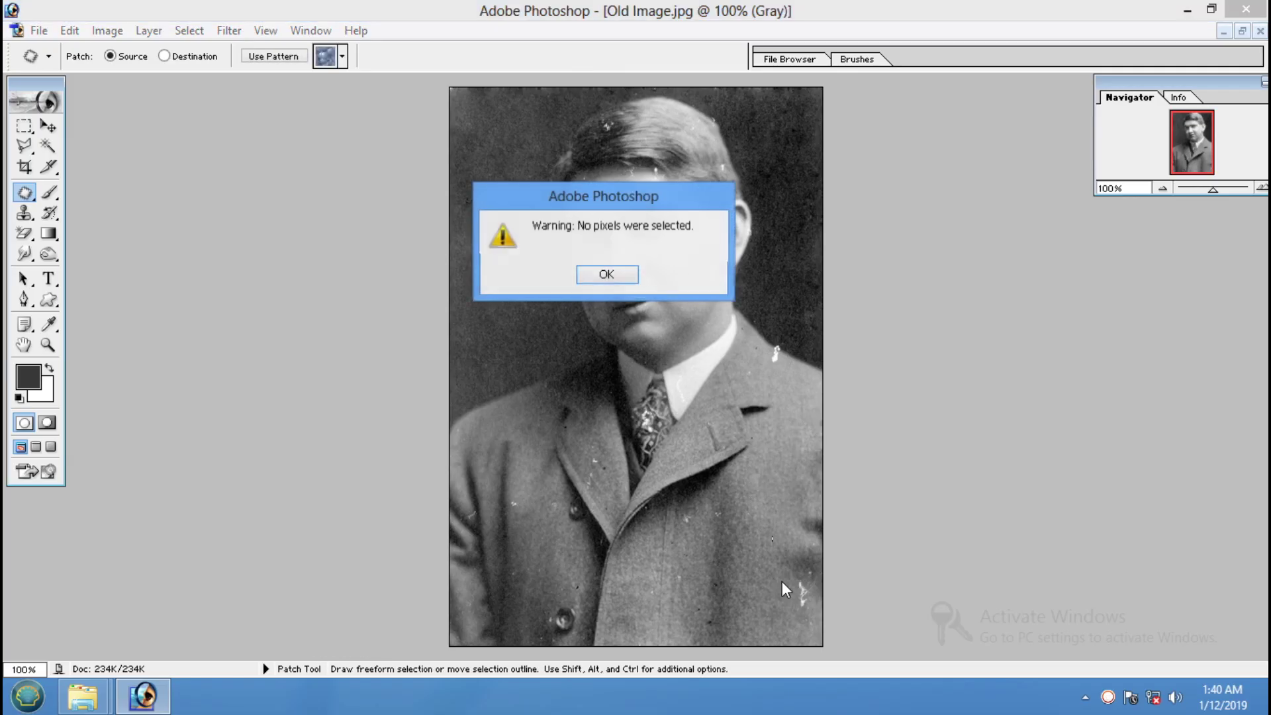
left_click(622, 282)
mouse_move(803, 538)
left_mouse_down()
mouse_move(822, 605)
mouse_move(776, 499)
left_mouse_up()
key("ctrl+d")
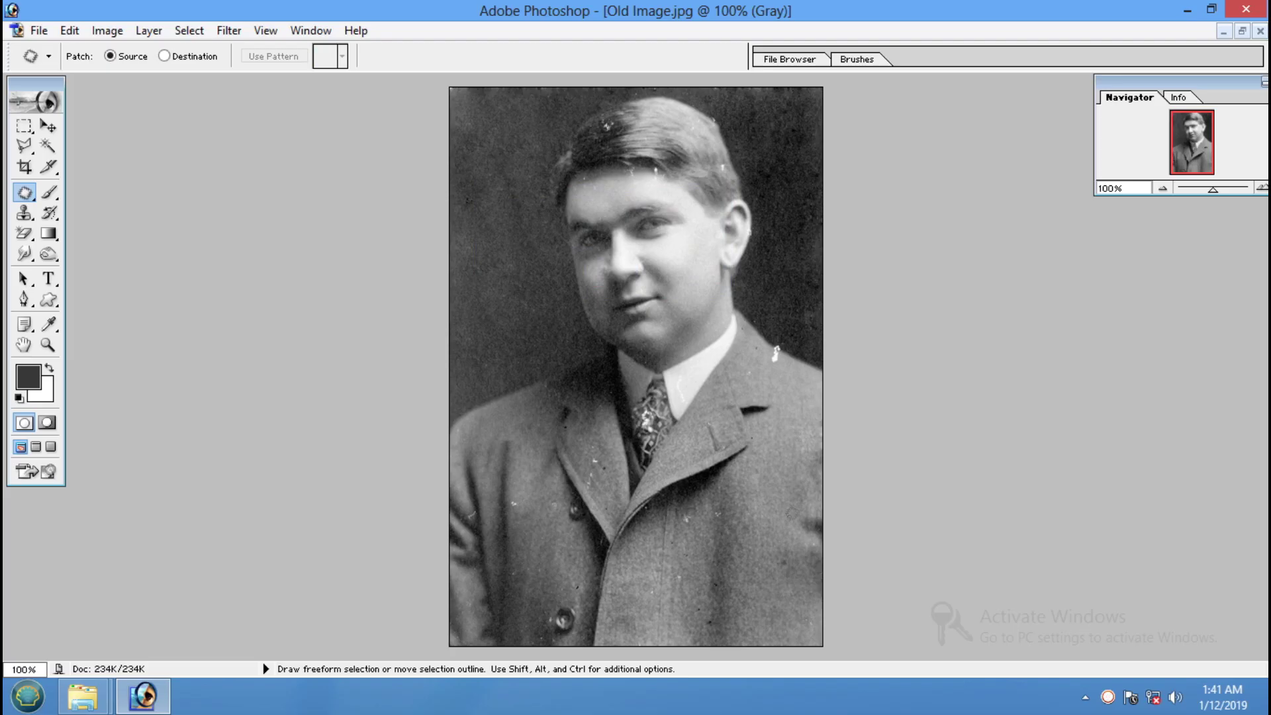
Step: Restore Old Image.jpg to a floating window beside Old Image1.jpg
left_click(1242, 31)
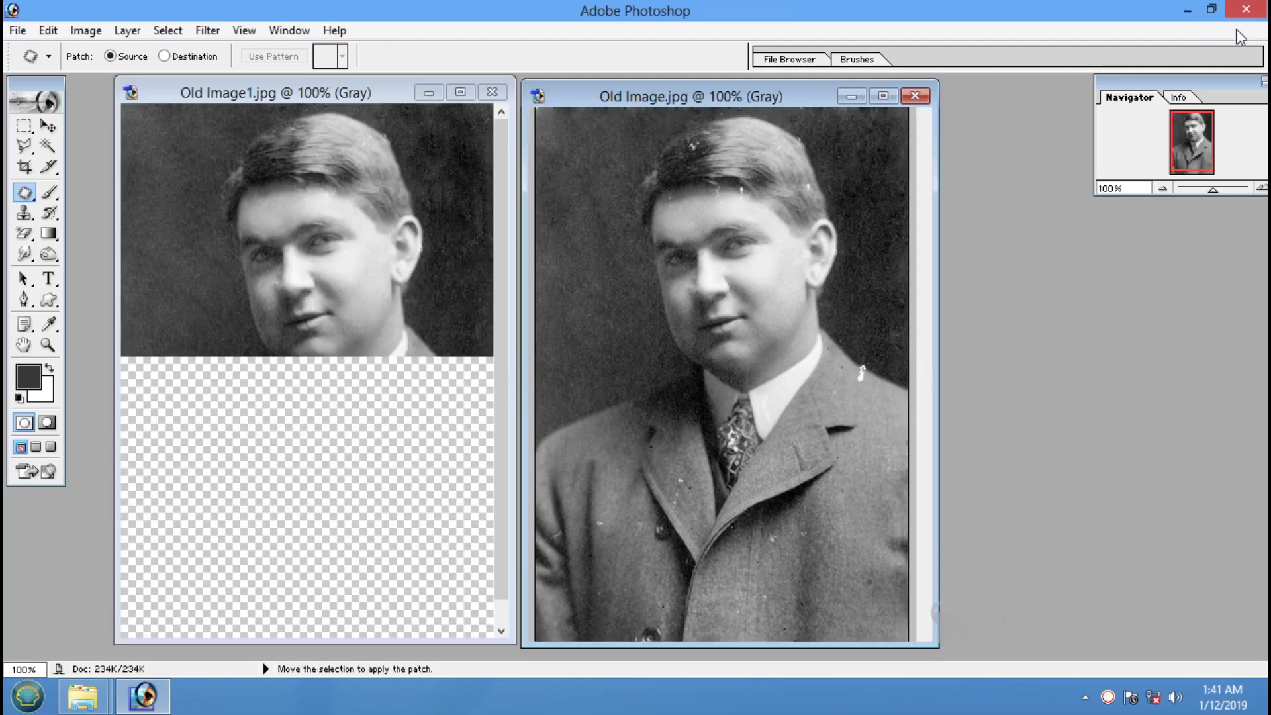